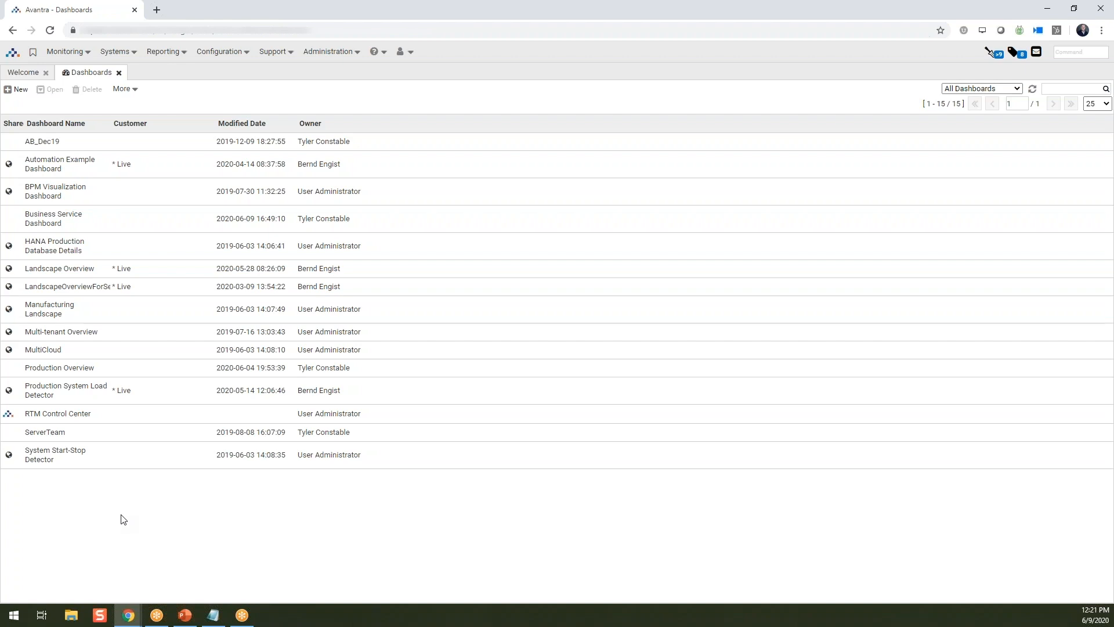
- Create a new dashboard named Training_Dashboard1 without a description or assigned customer
click(15, 95)
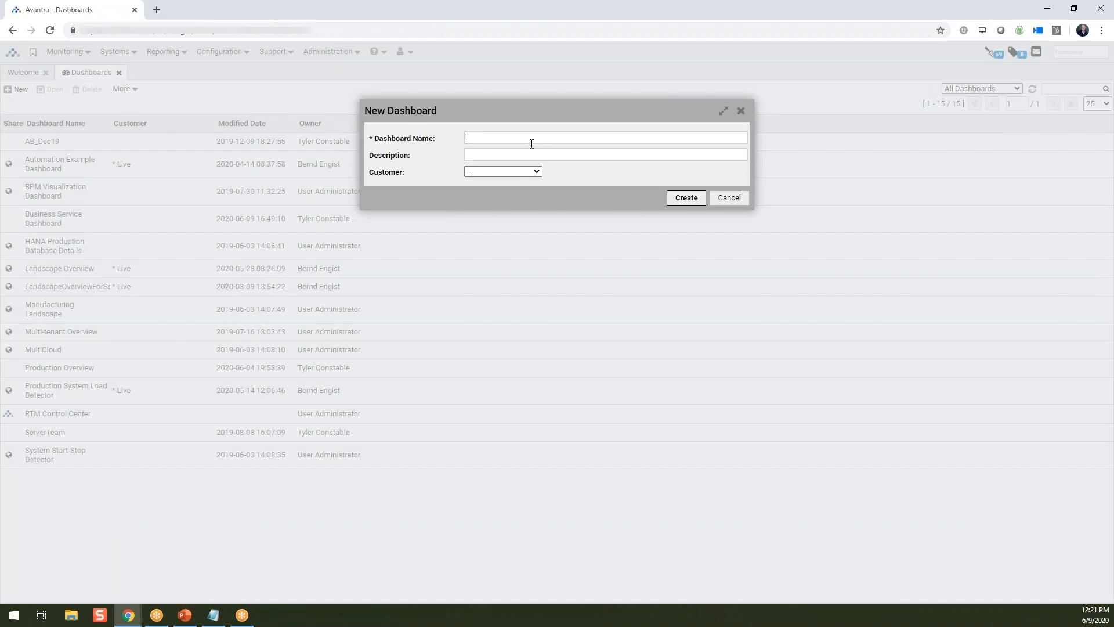
text(Training_Dashboard1)
click(481, 153)
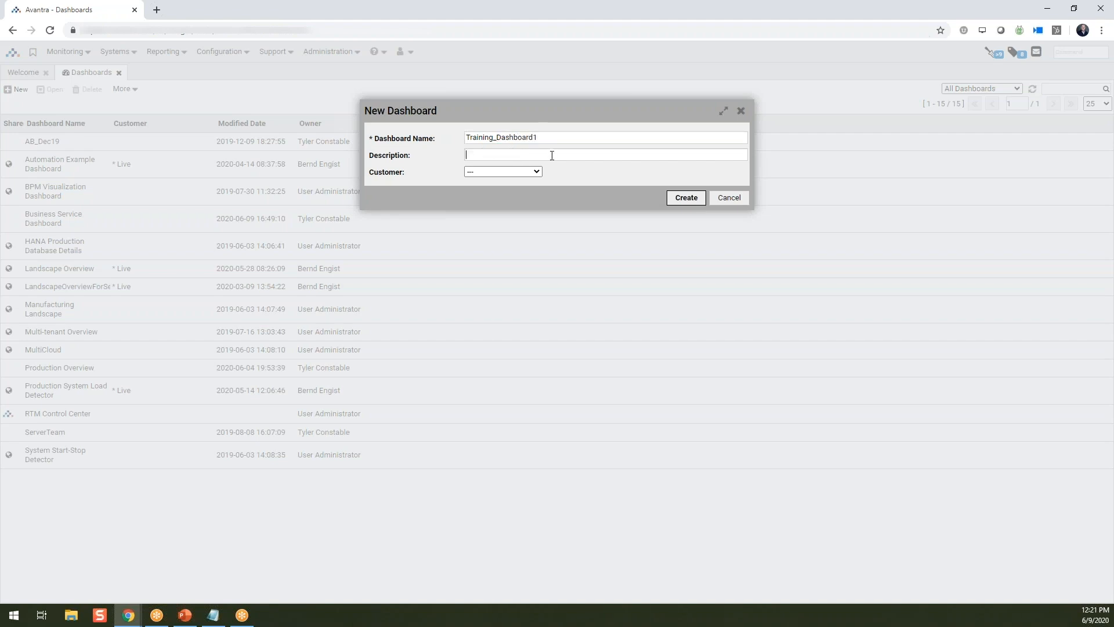
click(536, 171)
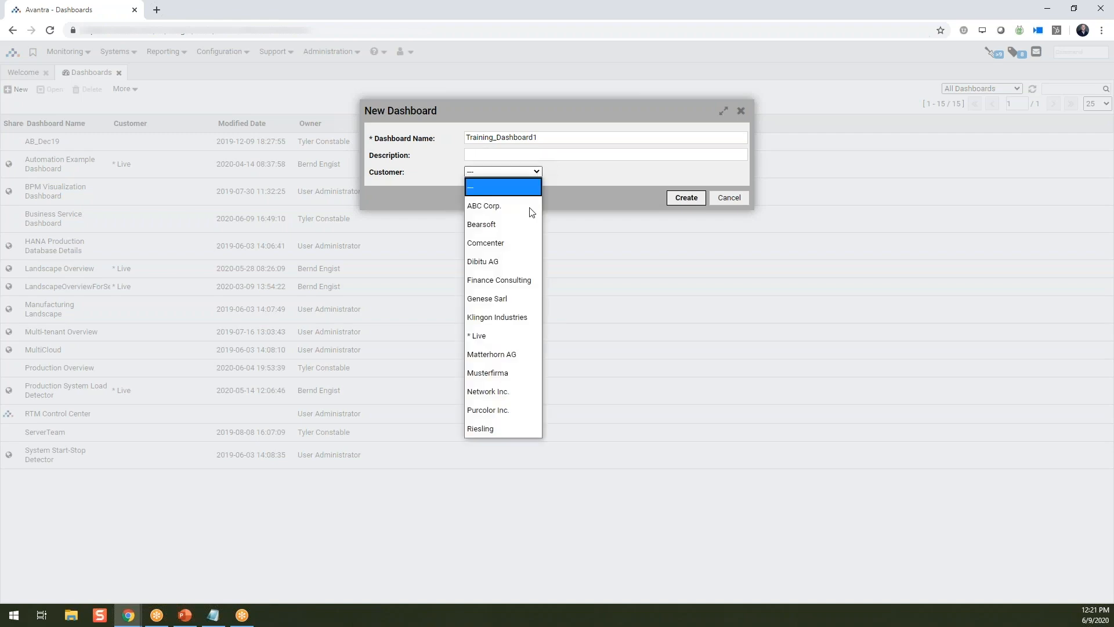
click(573, 169)
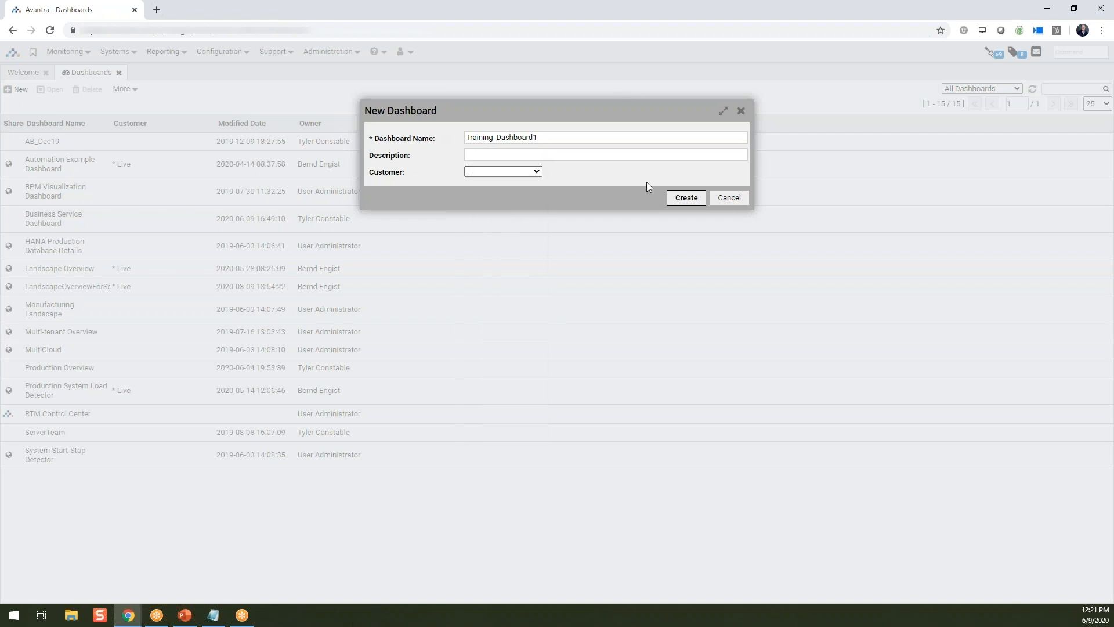
click(686, 198)
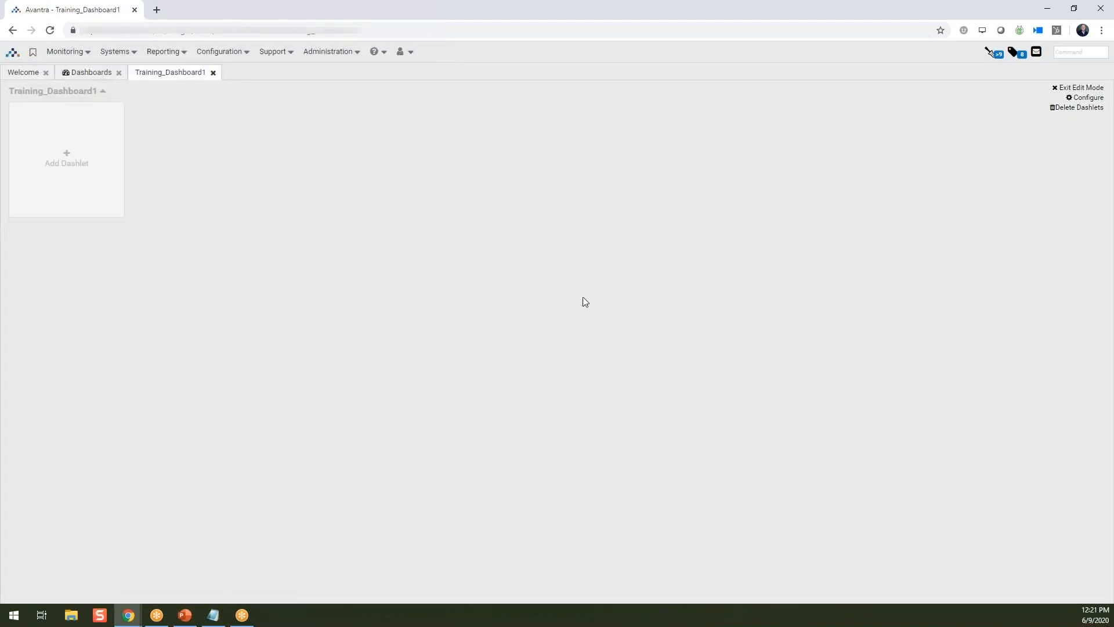
- Open the configuration of Training_Dashboard1 in edit mode and turn off its Floating Layout option
click(1089, 89)
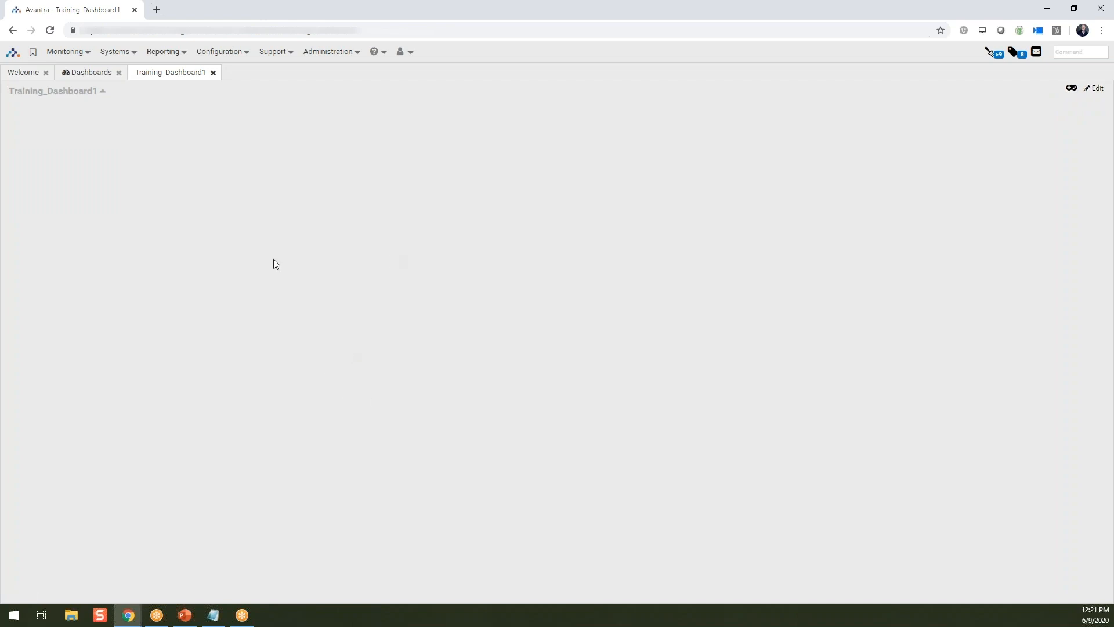
click(1095, 89)
click(1086, 99)
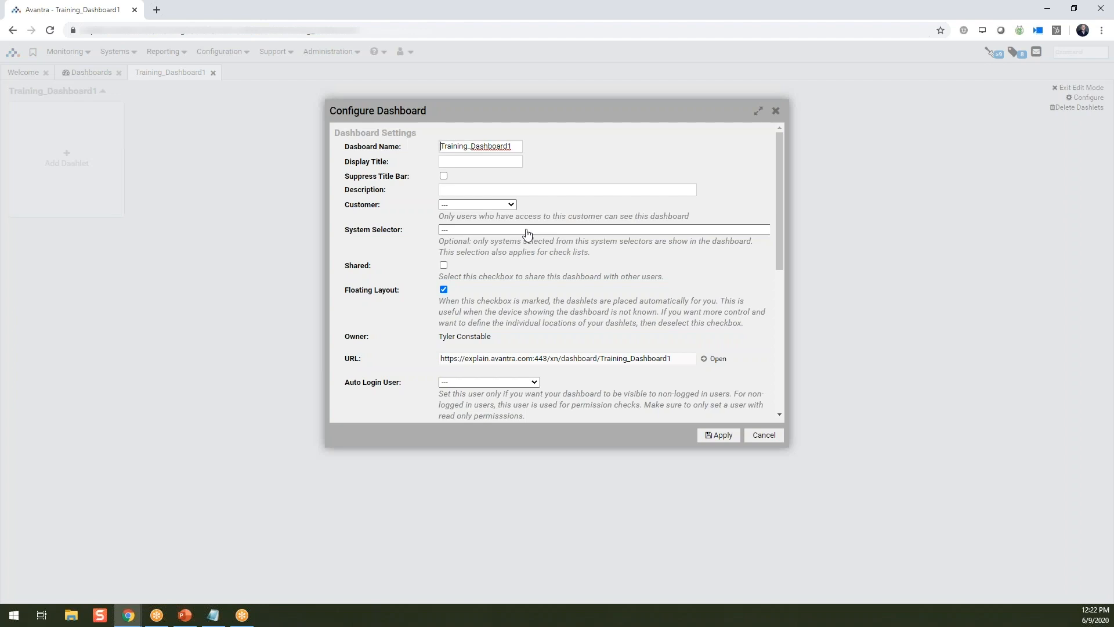
click(443, 266)
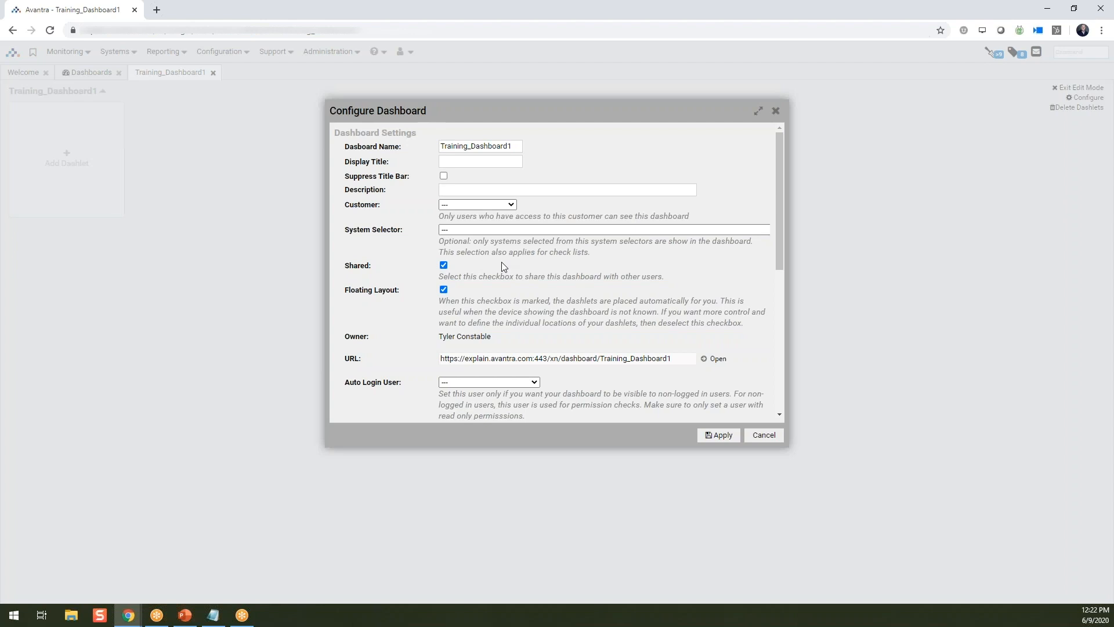
click(443, 265)
click(445, 290)
- Try assigning an auto login user to the dashboard and reset that setting to no user
scroll(558, 338, down, 2)
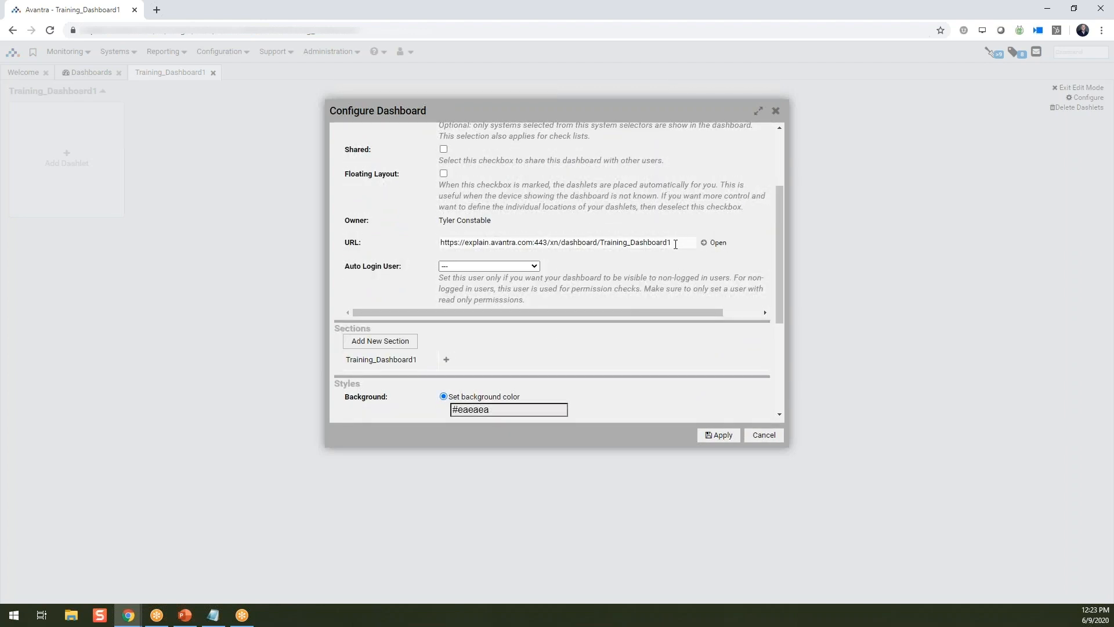
drag(677, 242, 376, 246)
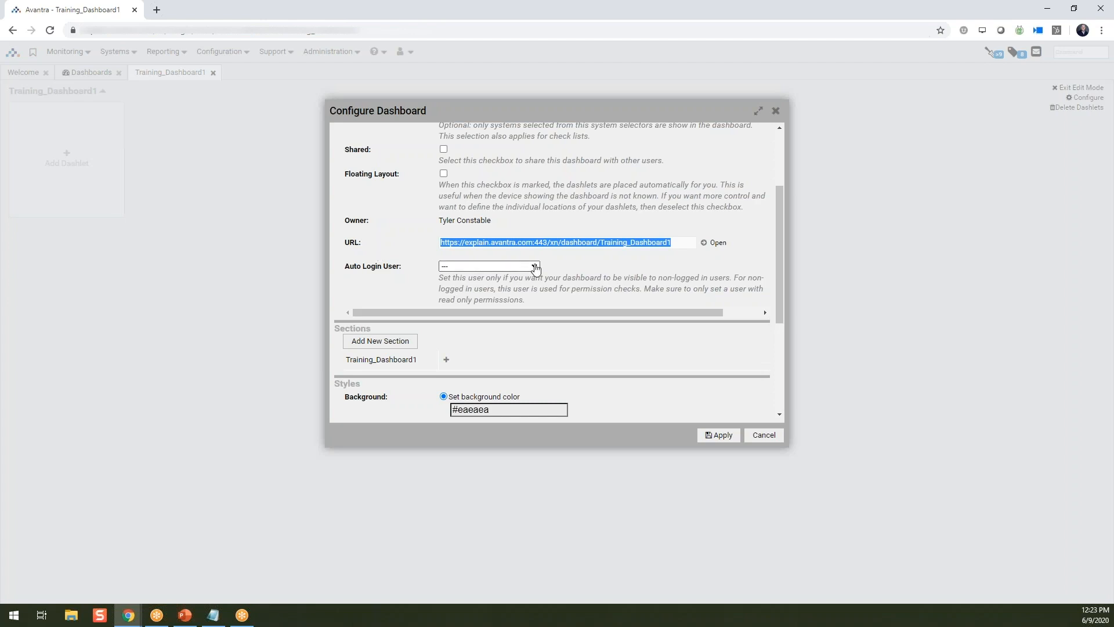
click(533, 266)
scroll(490, 542, down, 8)
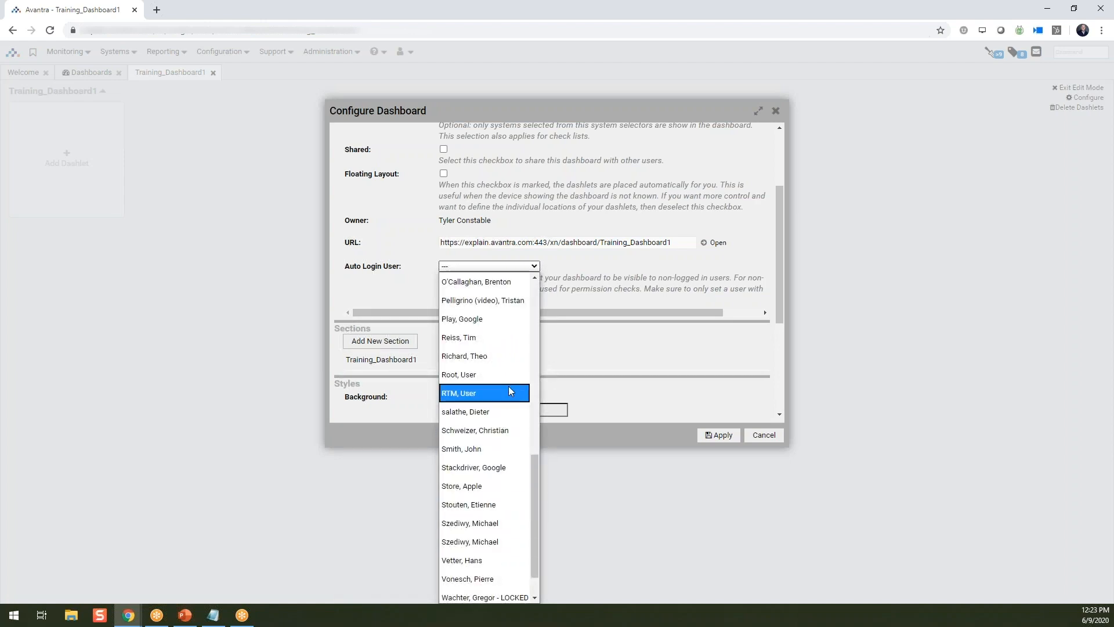
click(622, 284)
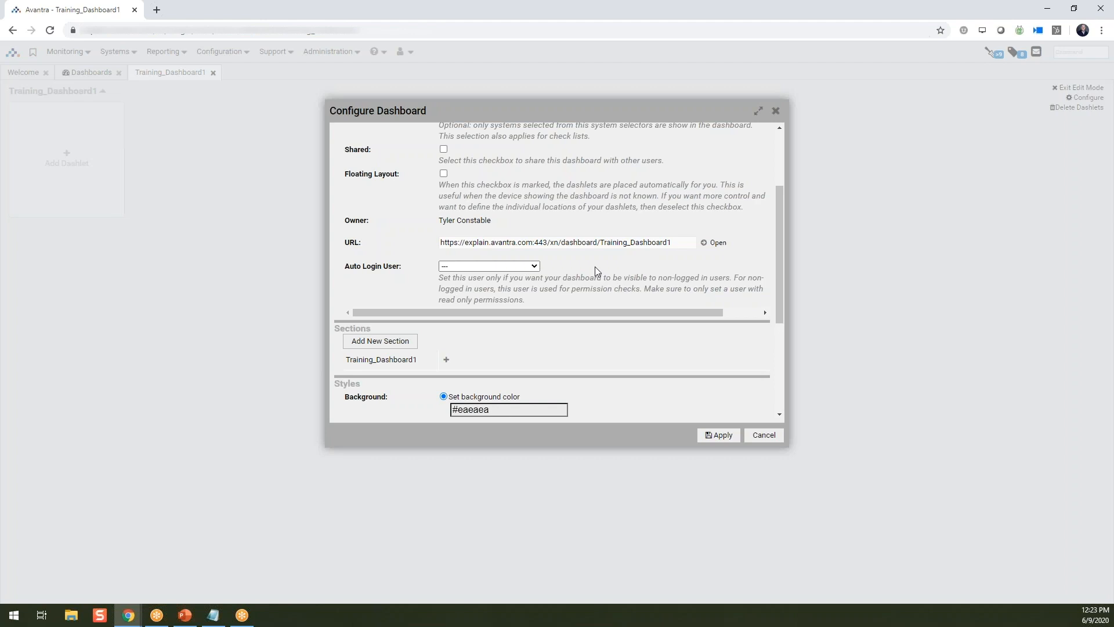
click(526, 266)
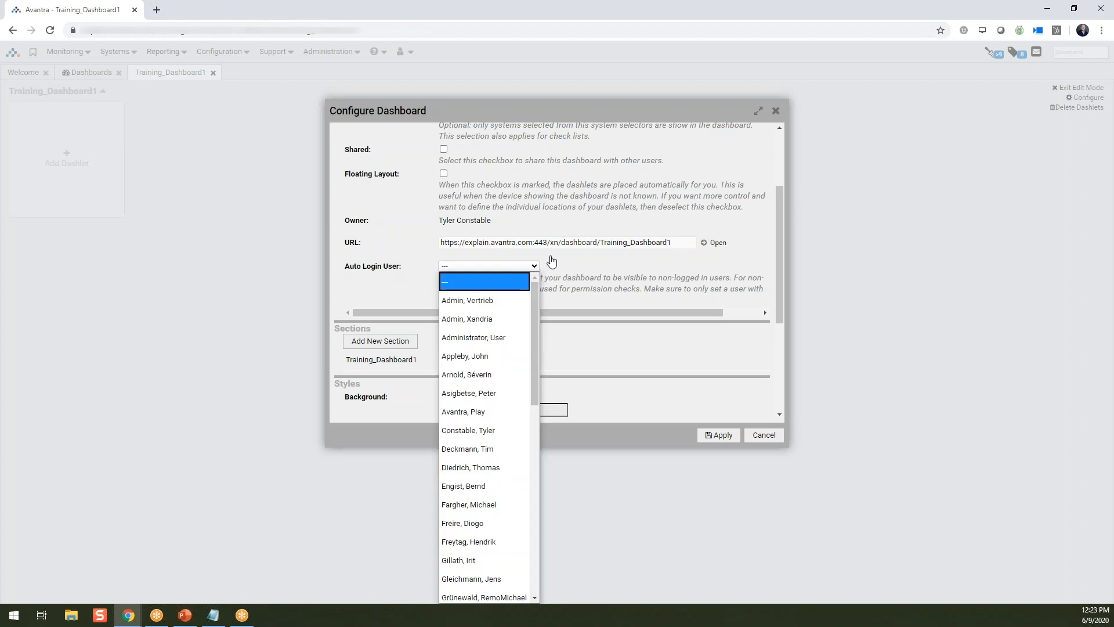
click(509, 430)
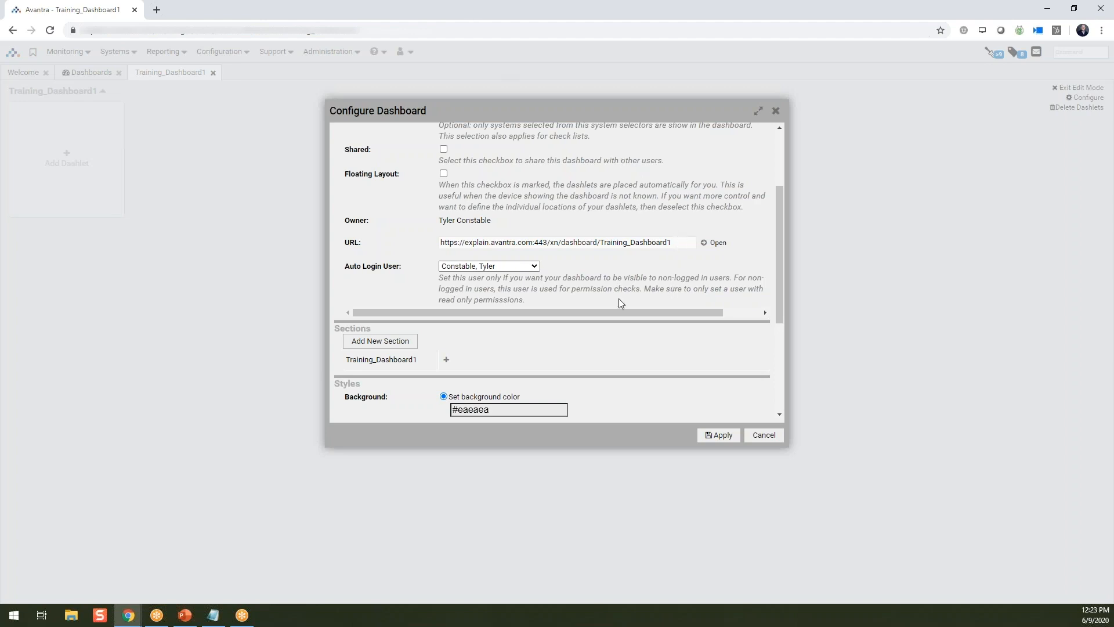
click(539, 271)
click(516, 287)
- Set the dashboard's background color to white (#ffffff) and apply the configuration
scroll(514, 265, down, 2)
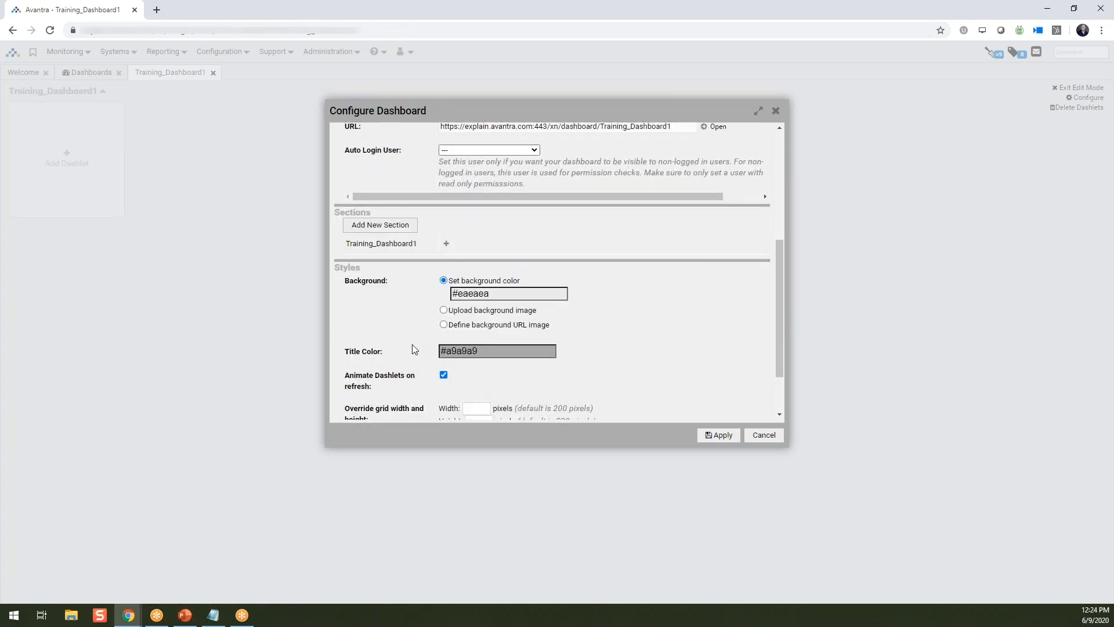
scroll(412, 347, down, 1)
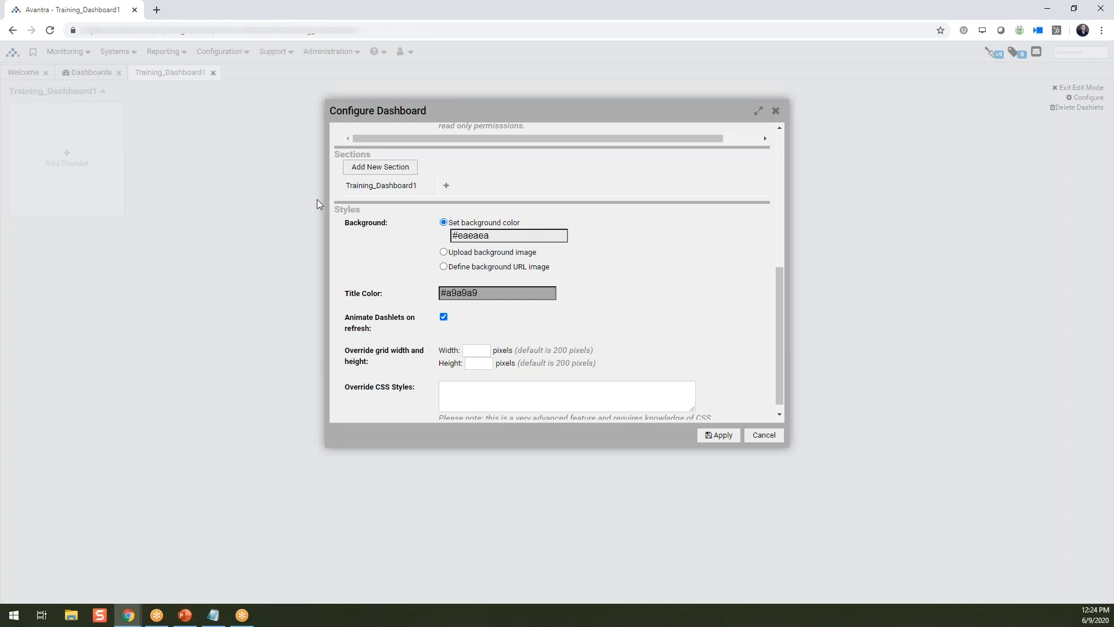
click(492, 236)
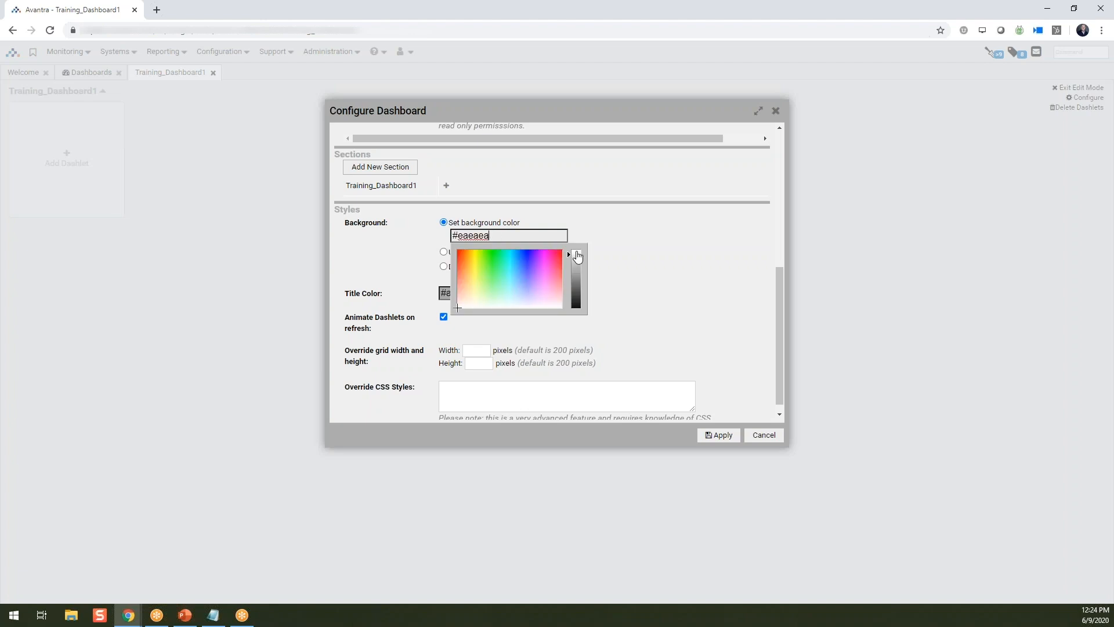
click(577, 253)
click(578, 253)
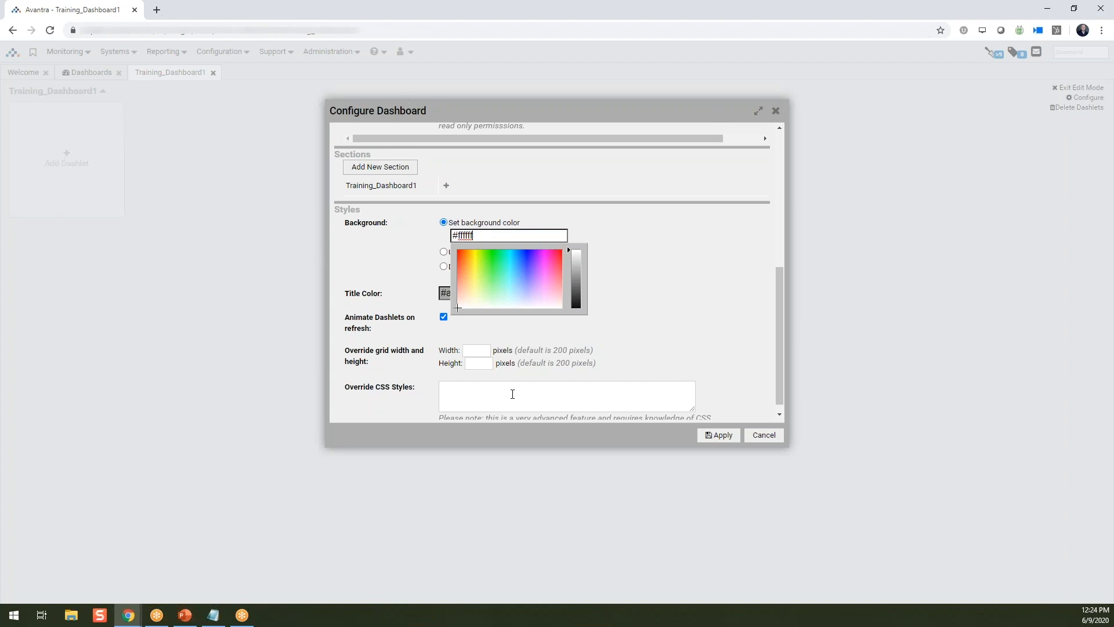
click(717, 440)
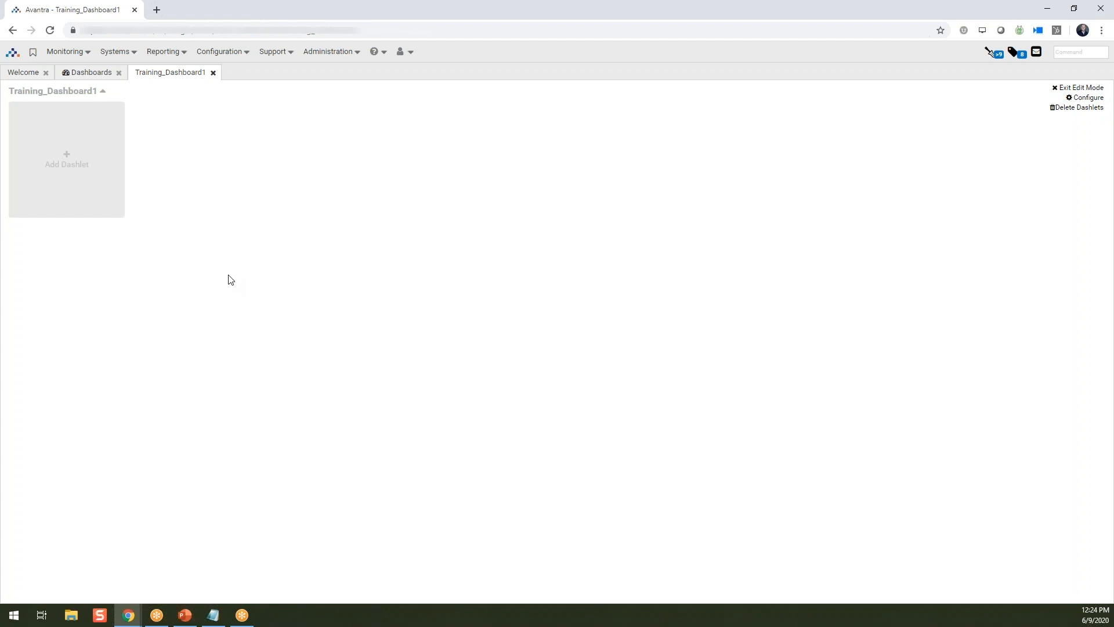
- Look through the dashlet categories and add a System Status dashlet from the list of all dashlets
click(70, 158)
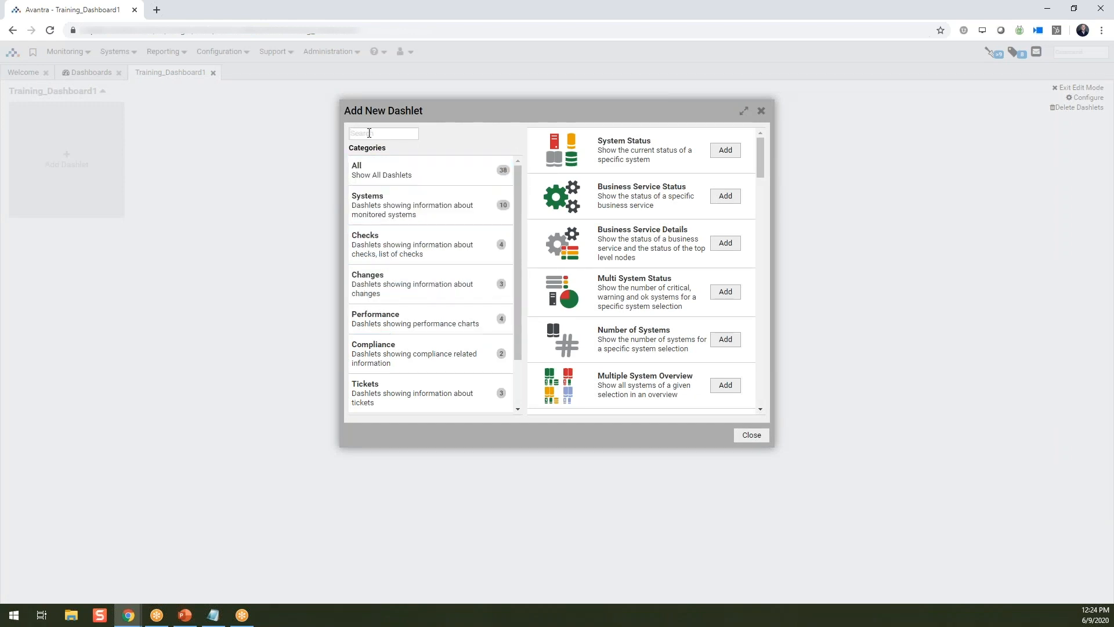
click(426, 211)
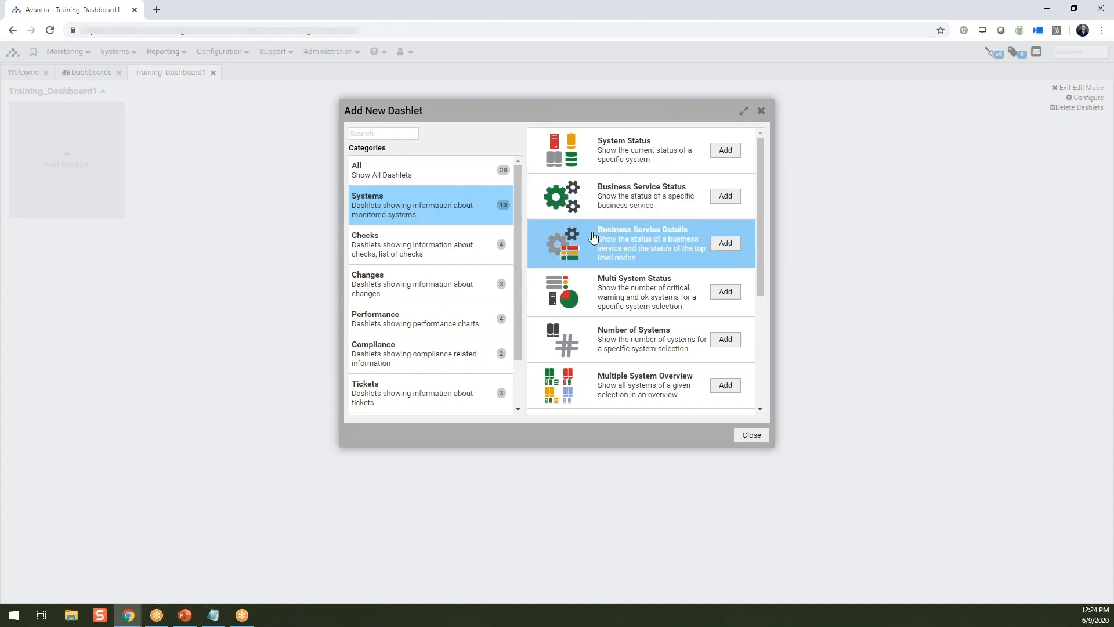
click(456, 253)
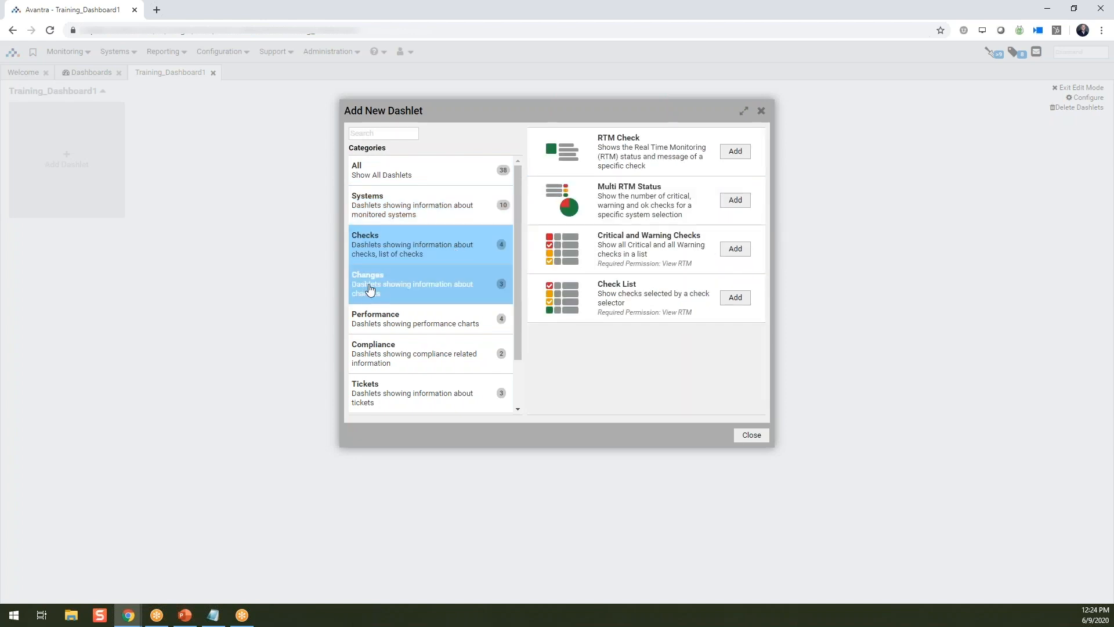
click(368, 289)
click(405, 319)
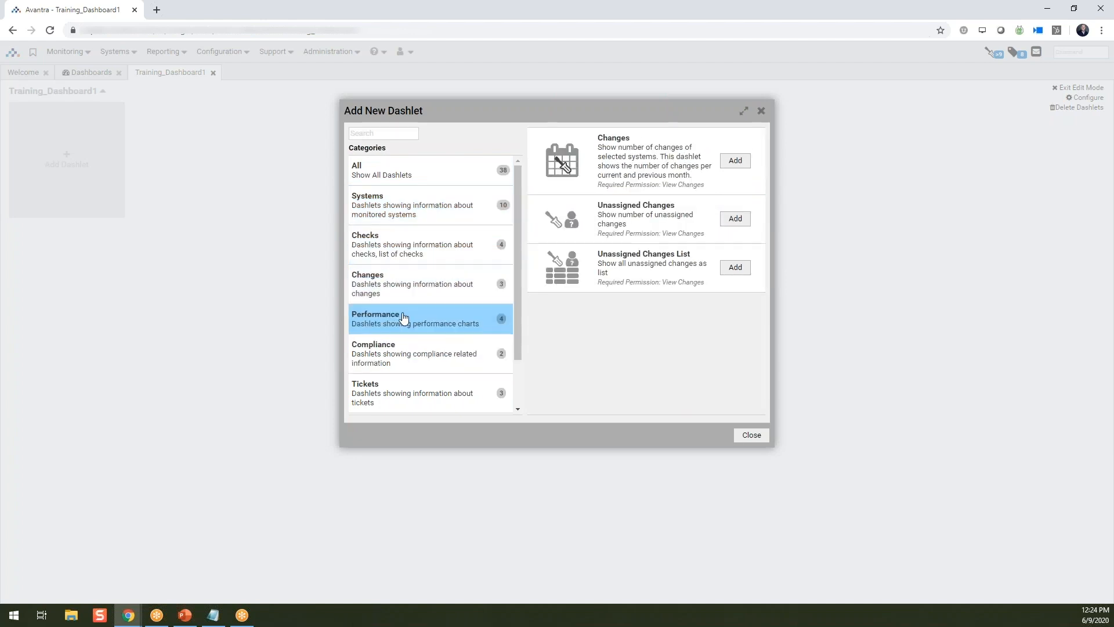
click(407, 177)
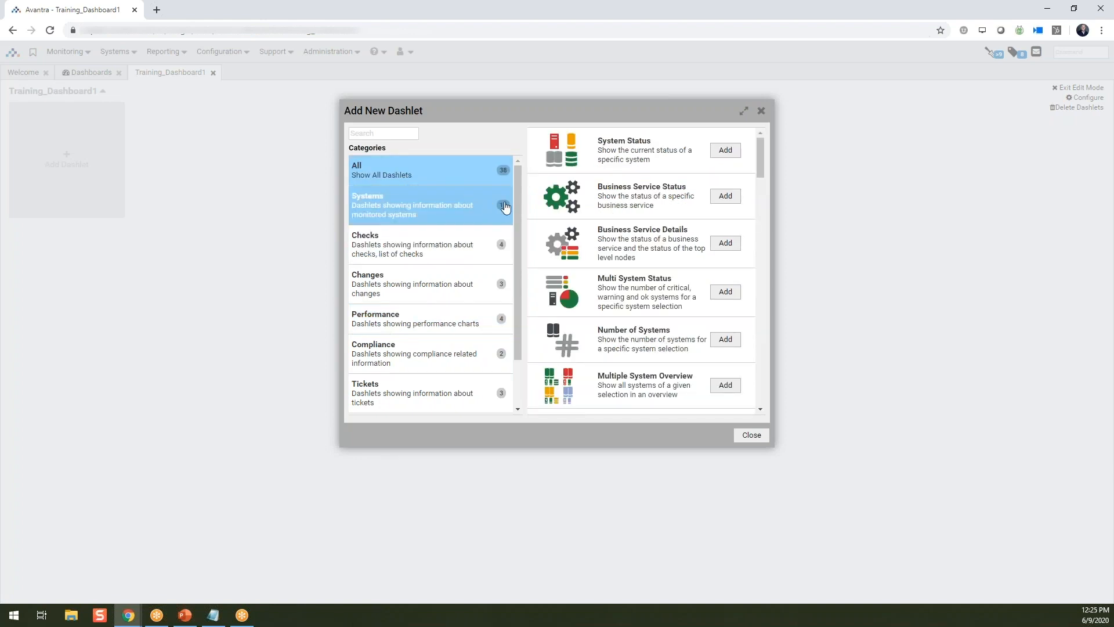
click(727, 151)
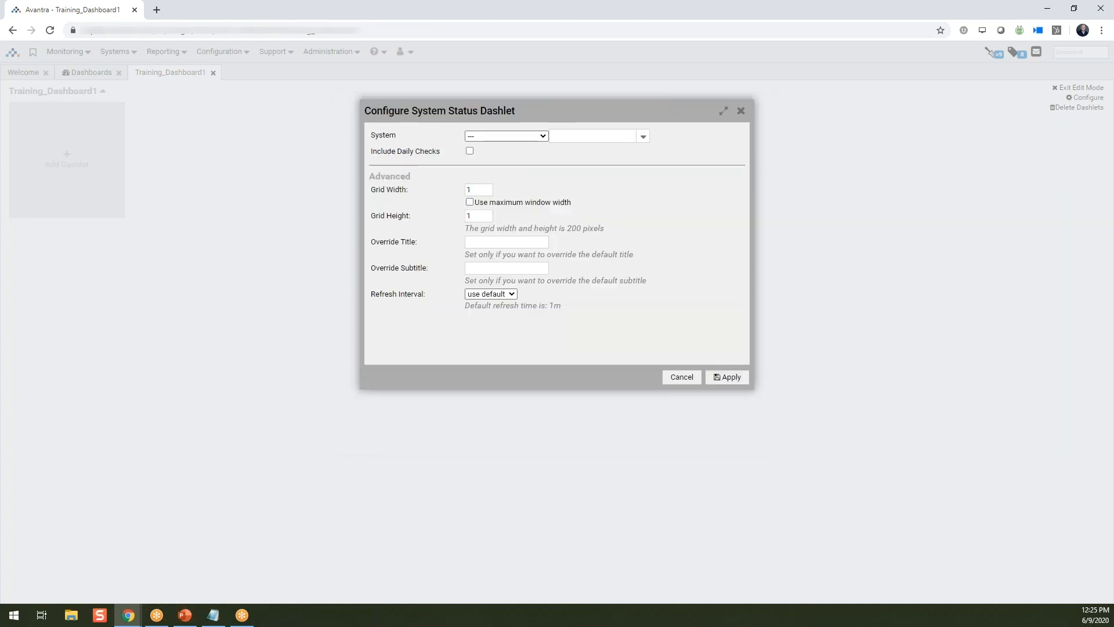
- Configure the System Status dashlet to show the SAP System COM_P01 and apply it
click(533, 137)
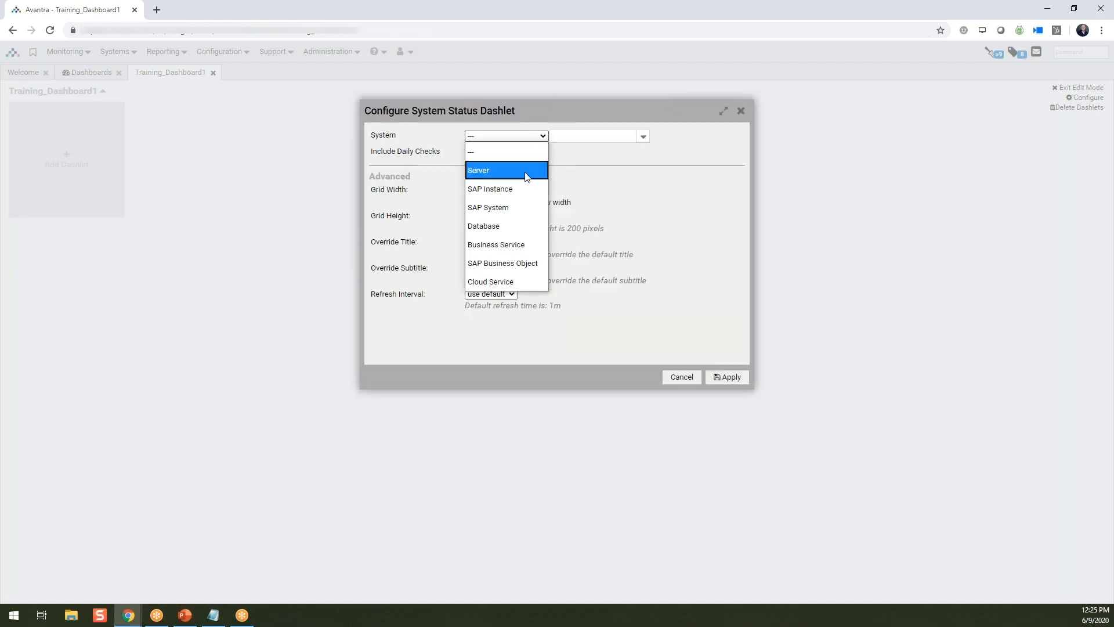
click(520, 209)
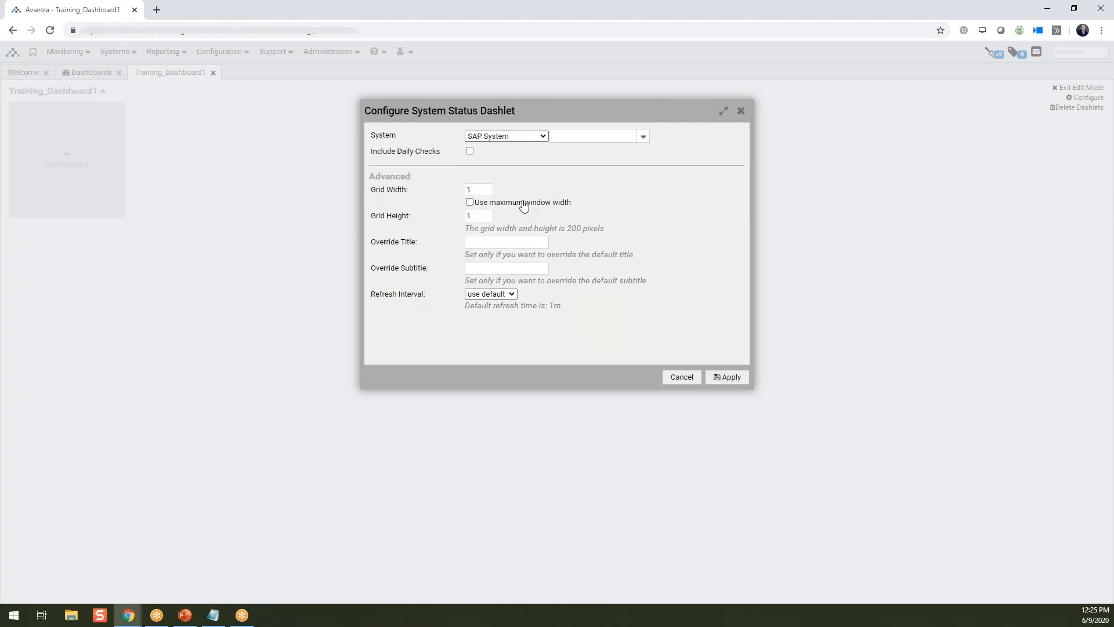
click(642, 137)
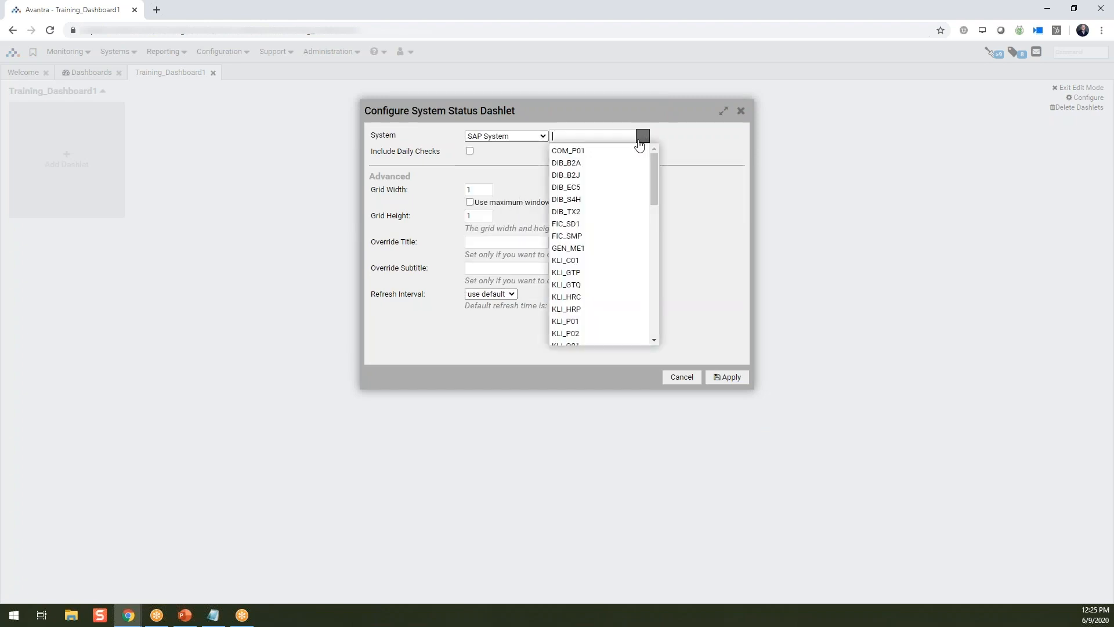
click(624, 152)
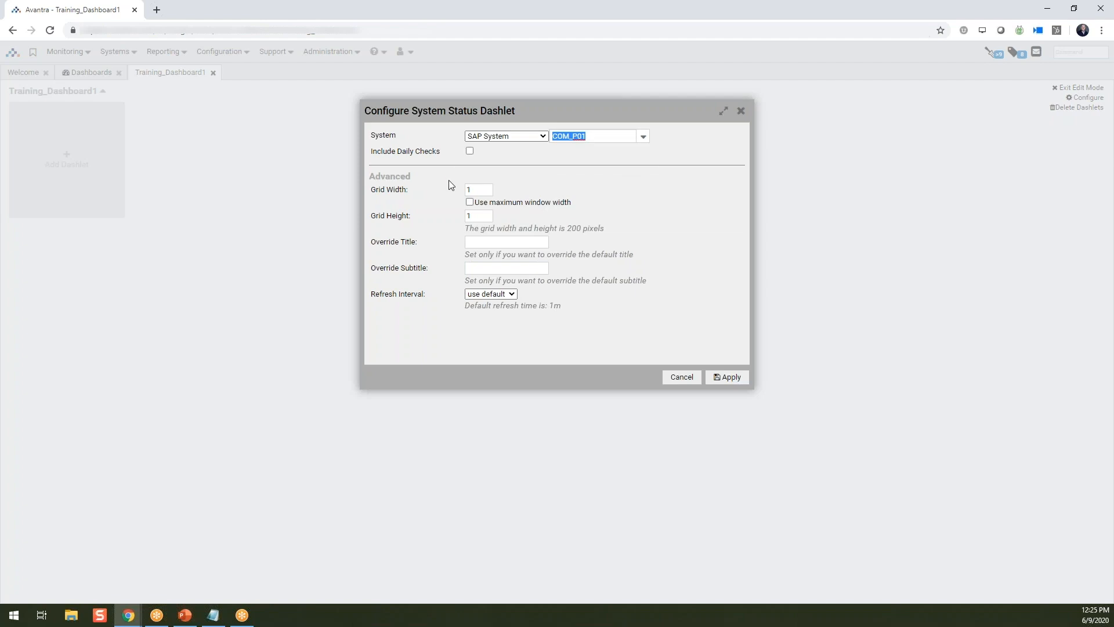
click(732, 378)
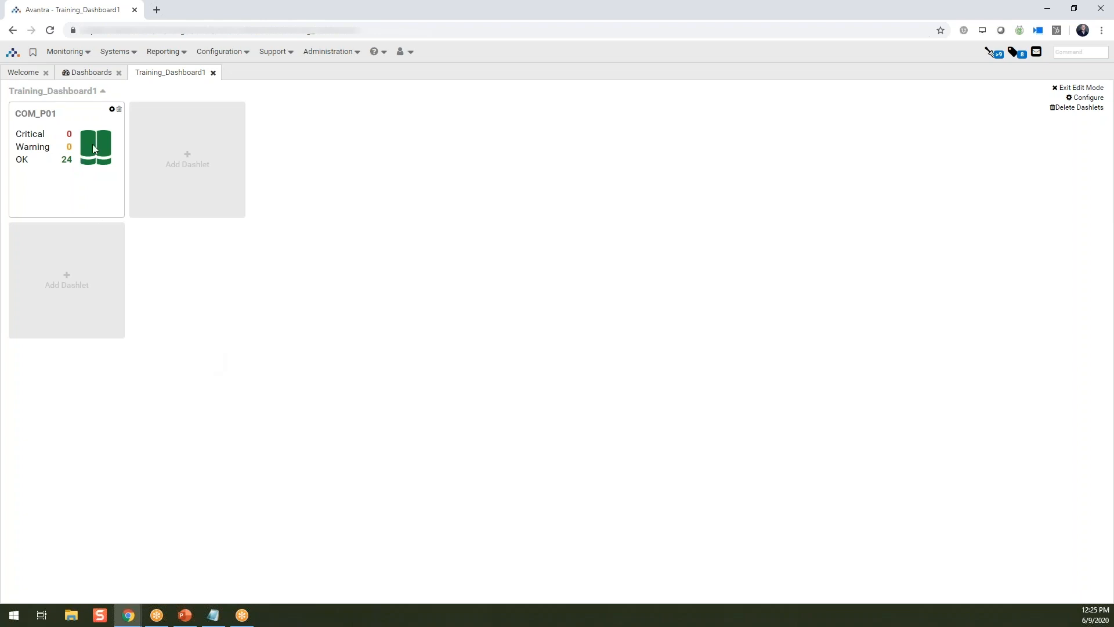
- Add a Multi System Status dashlet using the predefined selector All (all SAP systems) and a pie chart
click(187, 158)
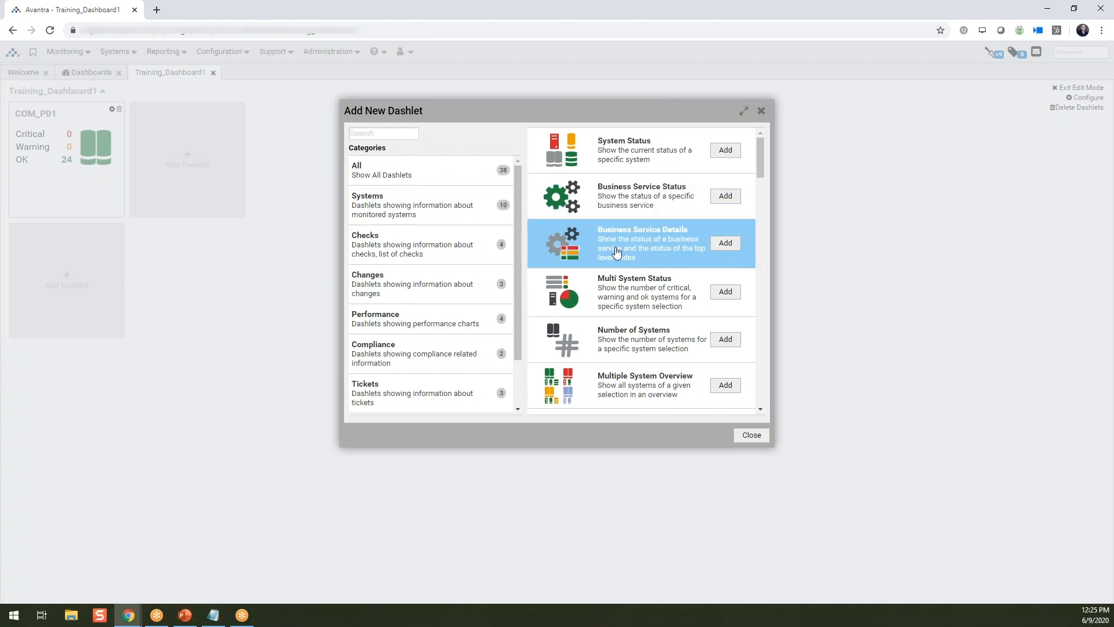
click(725, 291)
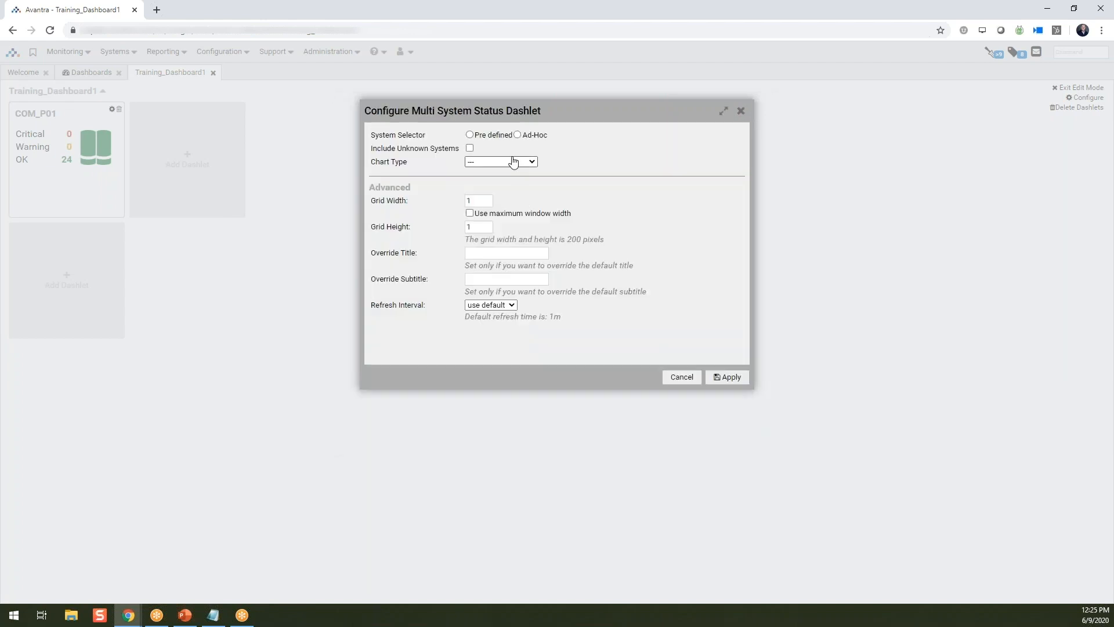
click(470, 135)
click(546, 150)
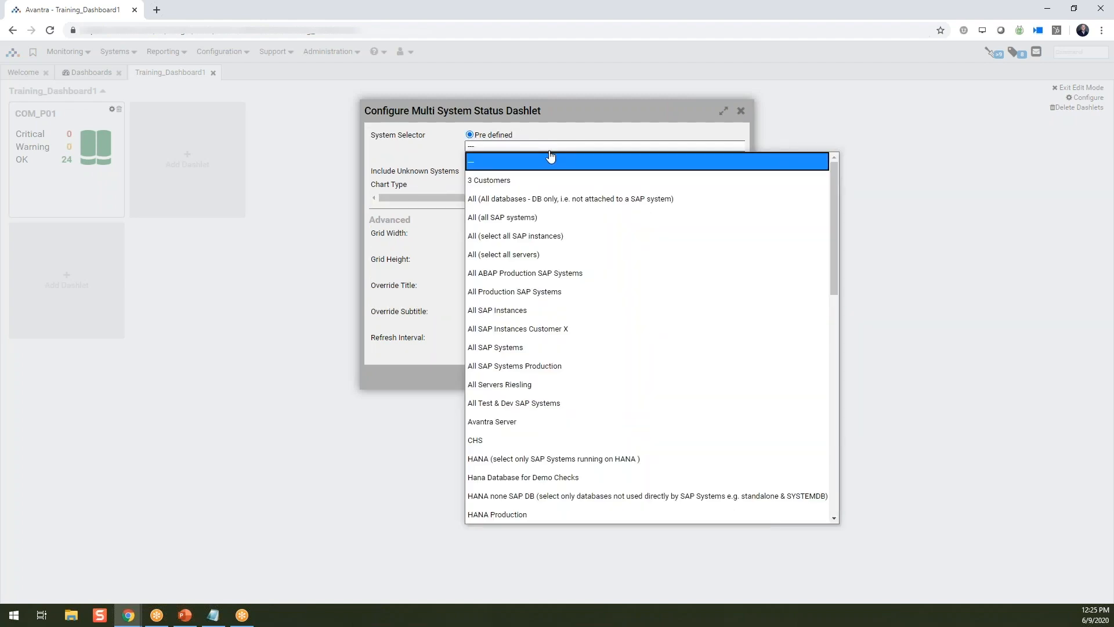
click(532, 217)
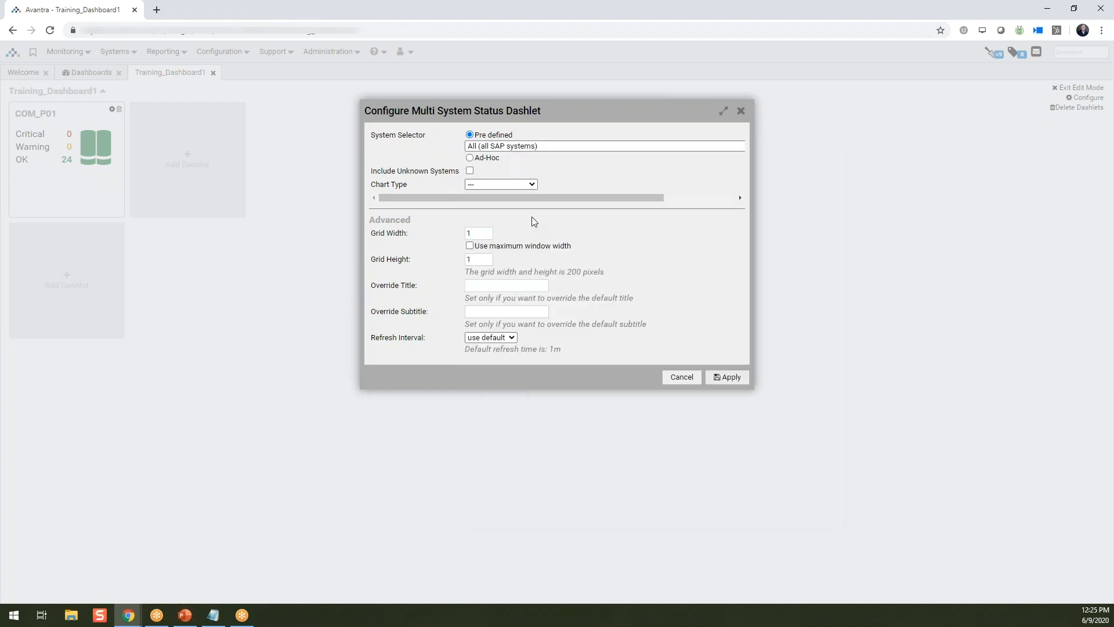
click(531, 185)
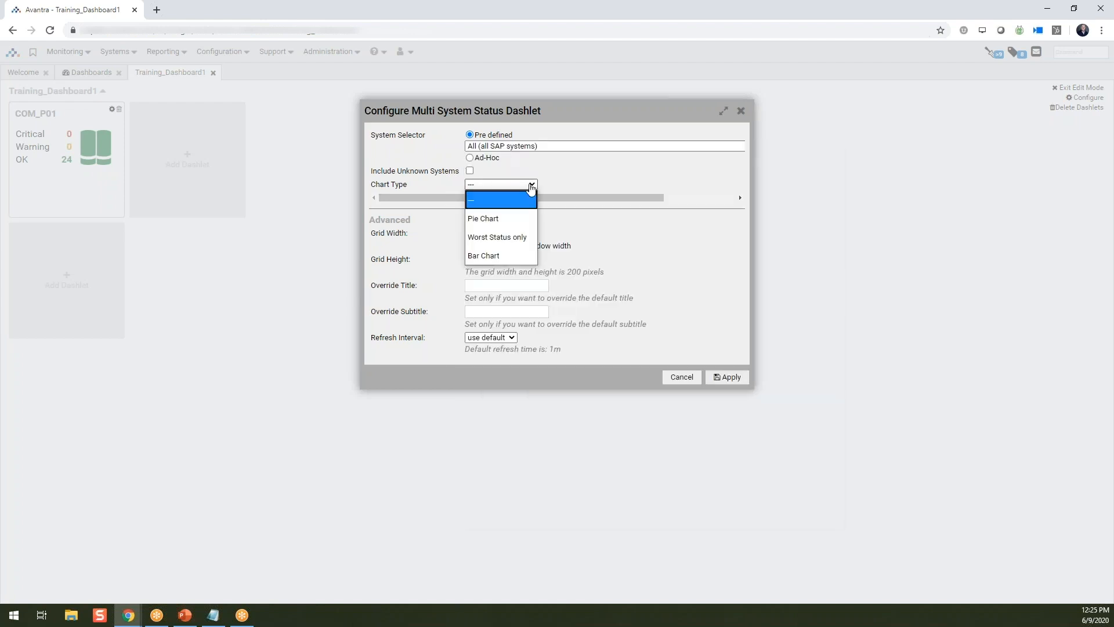
click(520, 218)
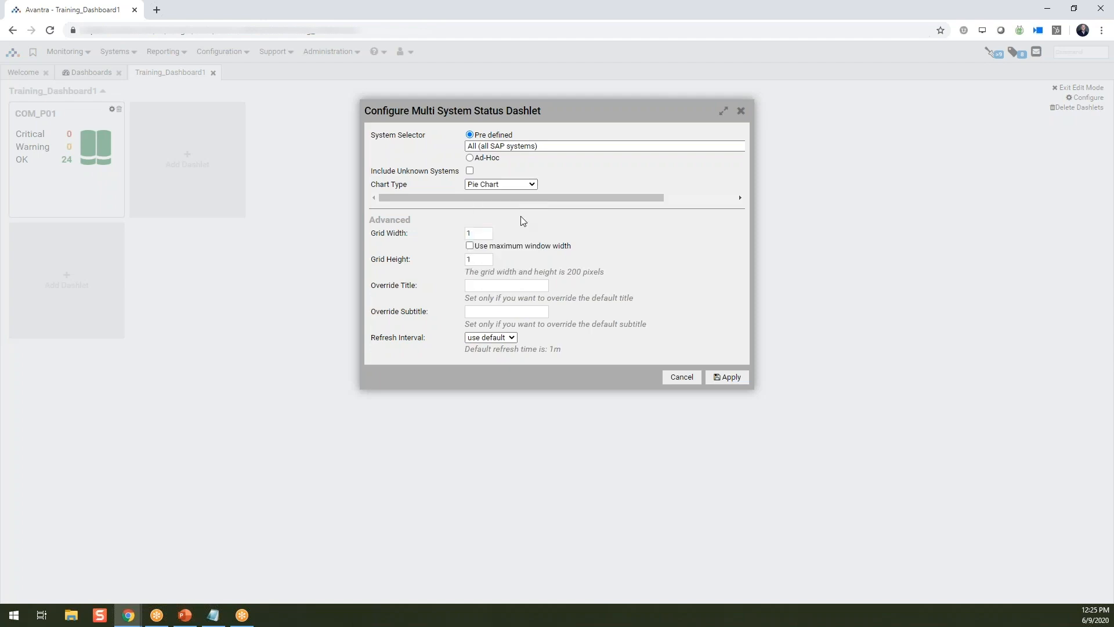
click(731, 378)
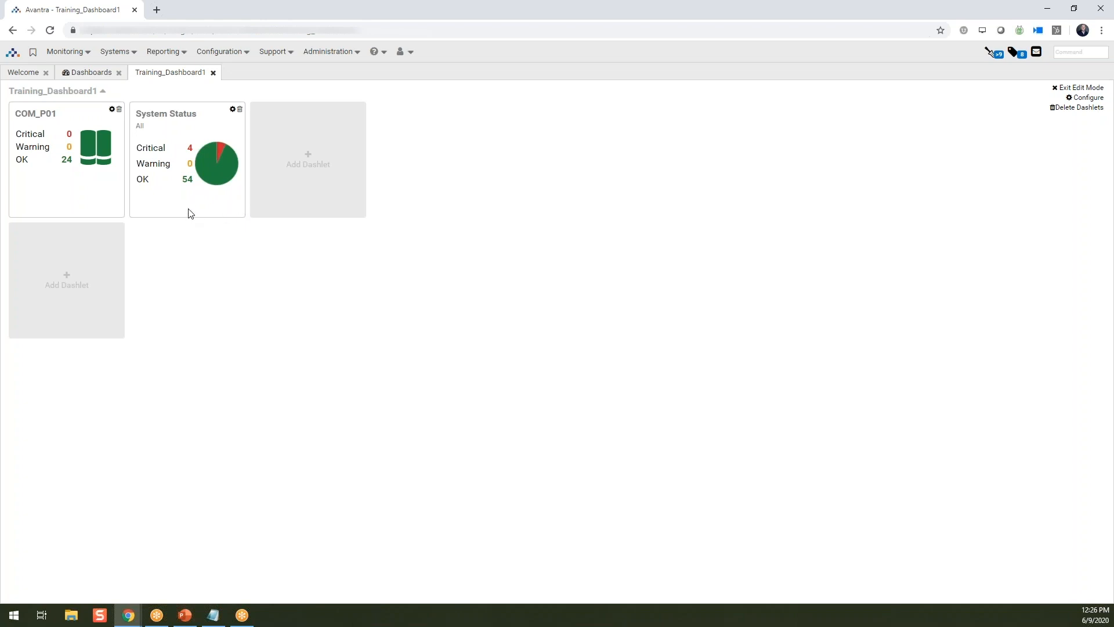
- Add a System Availability dashlet for the SAP System COM_P01 covering the last 7 days
click(310, 156)
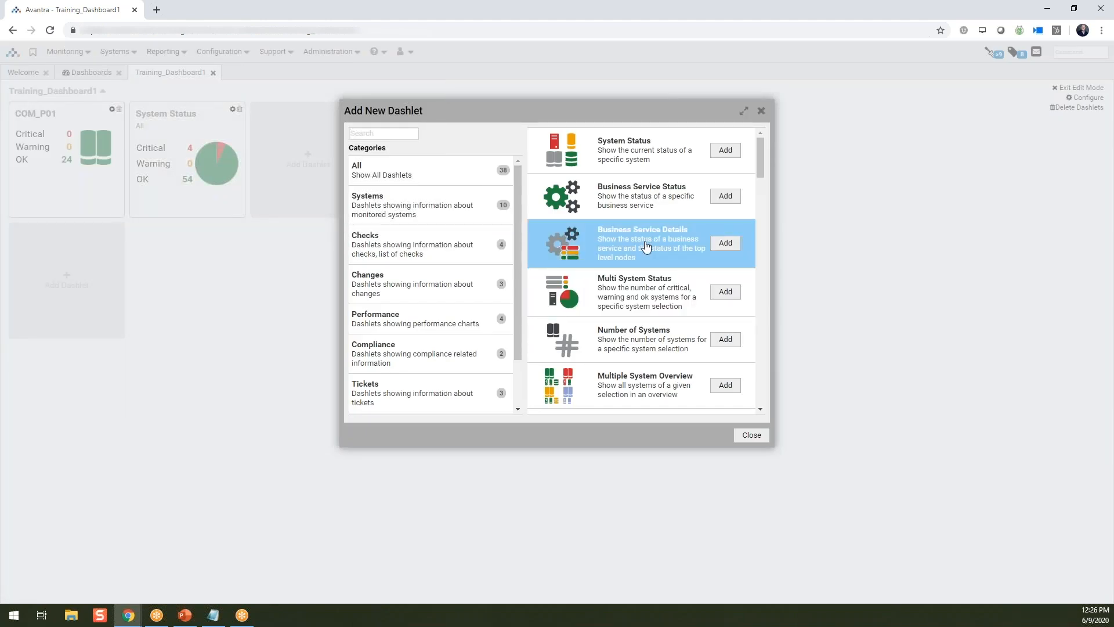
scroll(662, 241, down, 3)
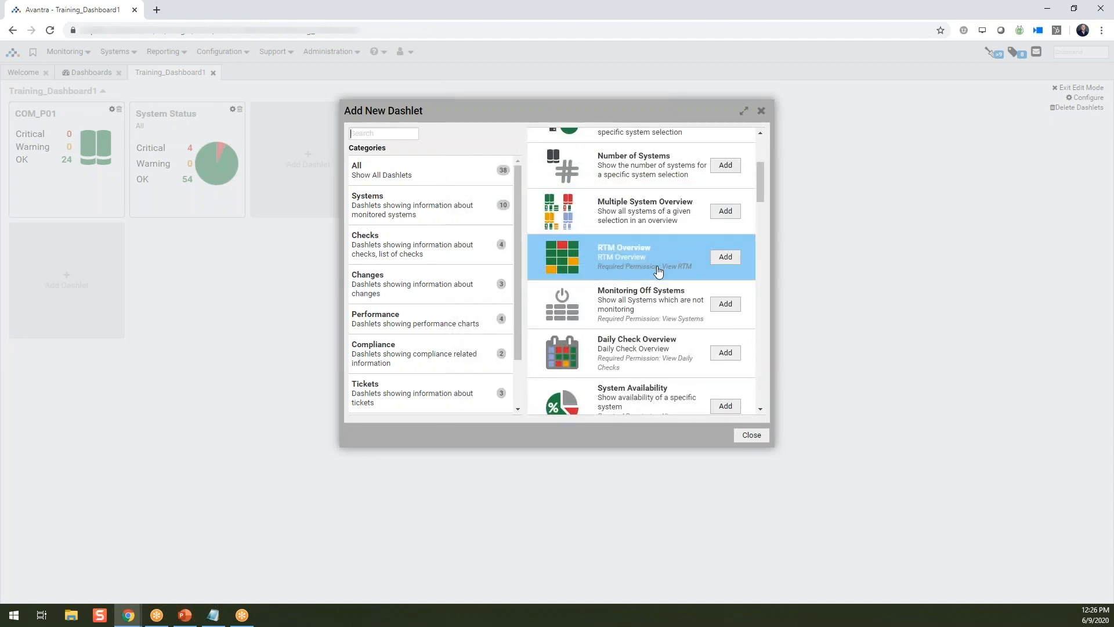
scroll(662, 290, down, 1)
click(725, 349)
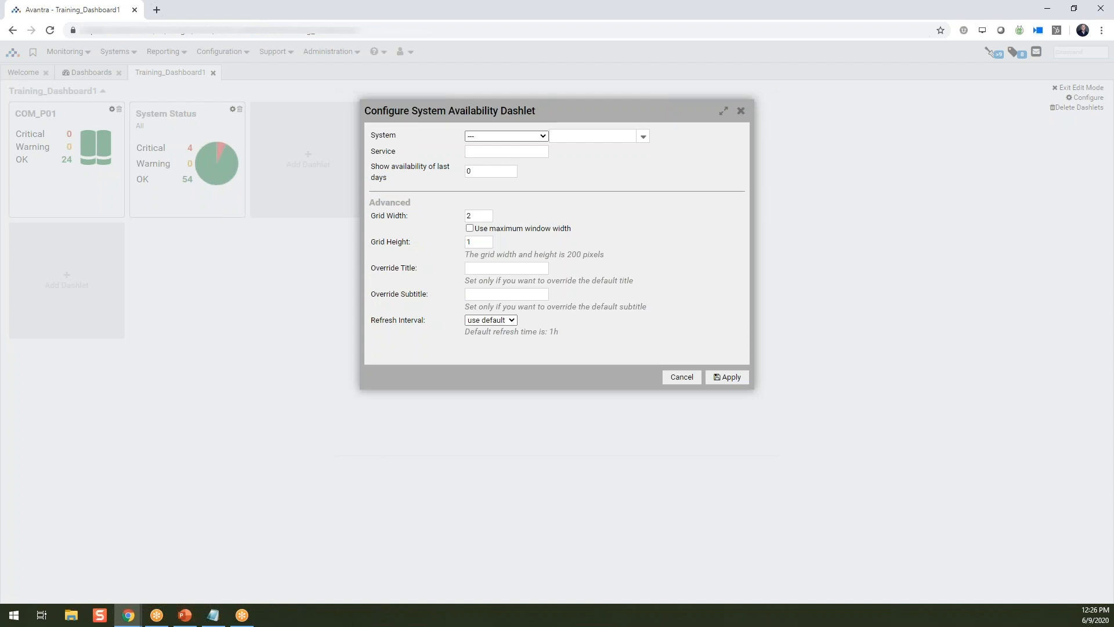
click(528, 137)
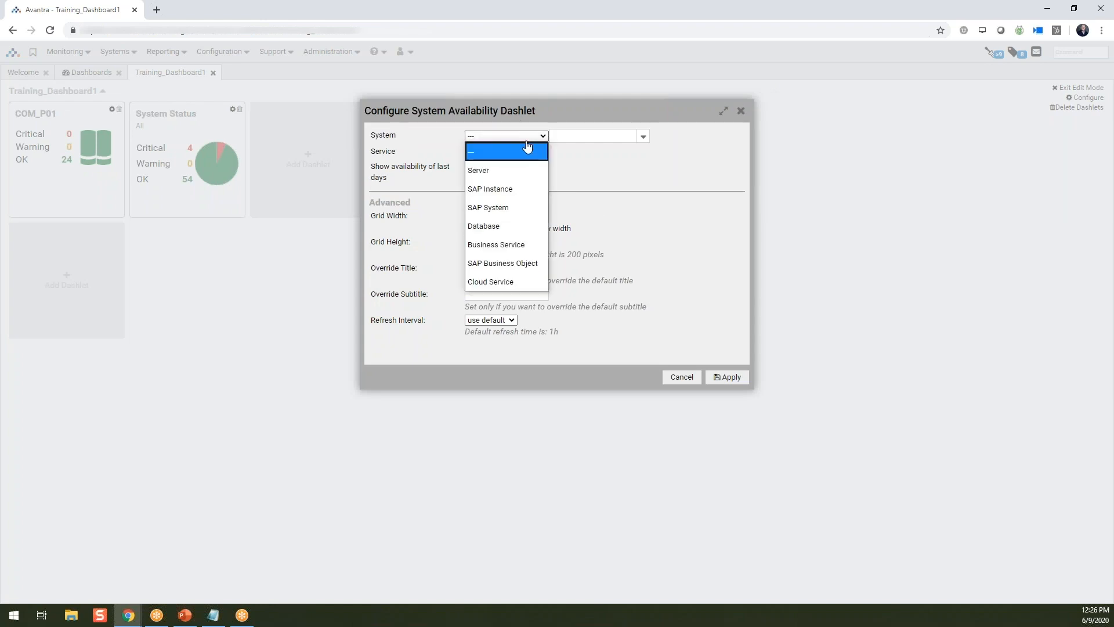
click(513, 207)
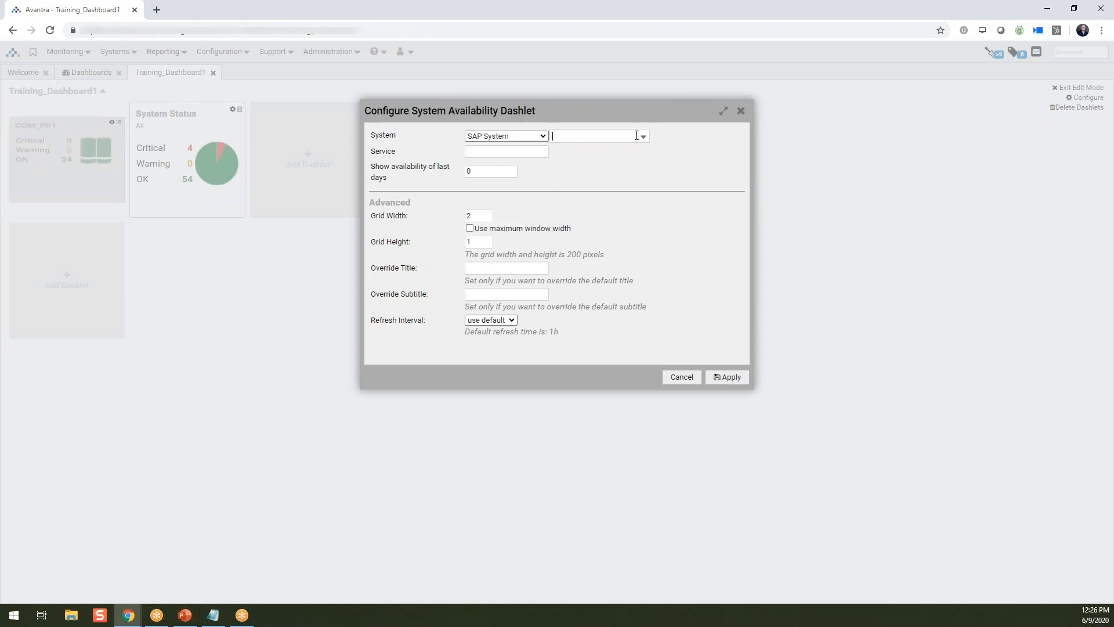
click(632, 137)
click(614, 153)
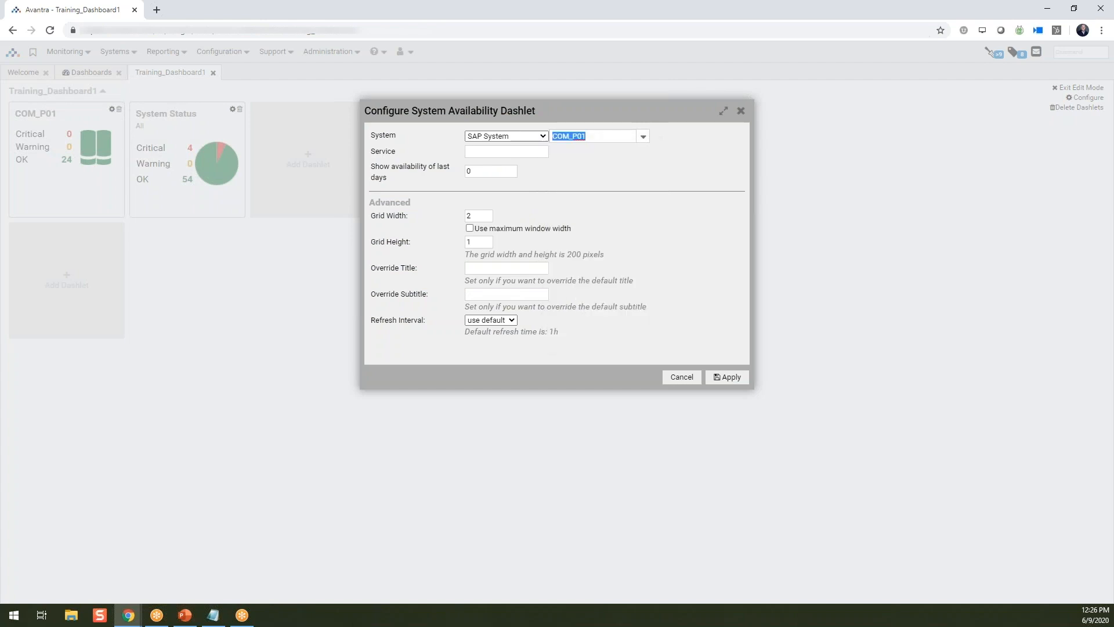
click(494, 170)
click(726, 377)
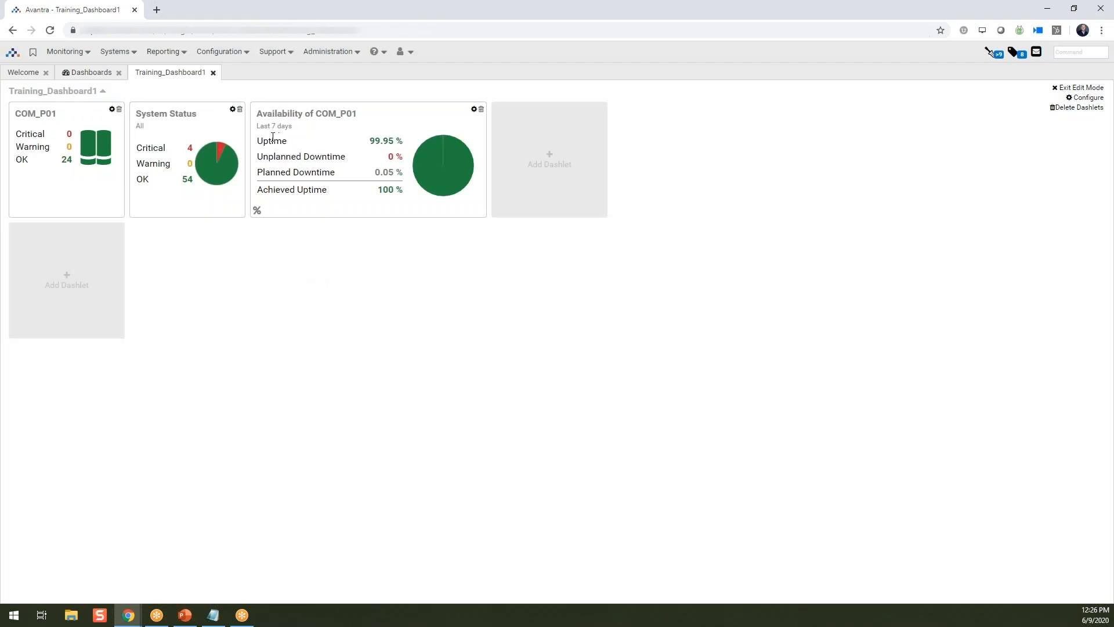
- Override the availability dashlet's title with System Availability and its subtitle with Training Dashboard
drag(276, 116, 312, 112)
click(474, 112)
click(488, 270)
text(System Availability)
click(481, 294)
text(Training Da)
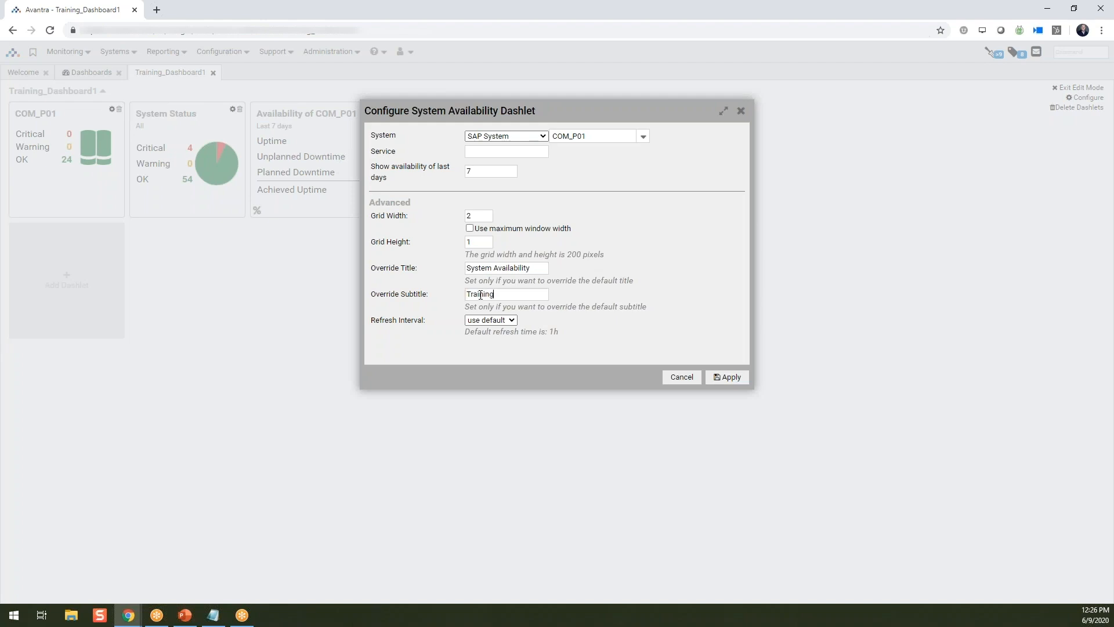
text(ashboard)
click(728, 378)
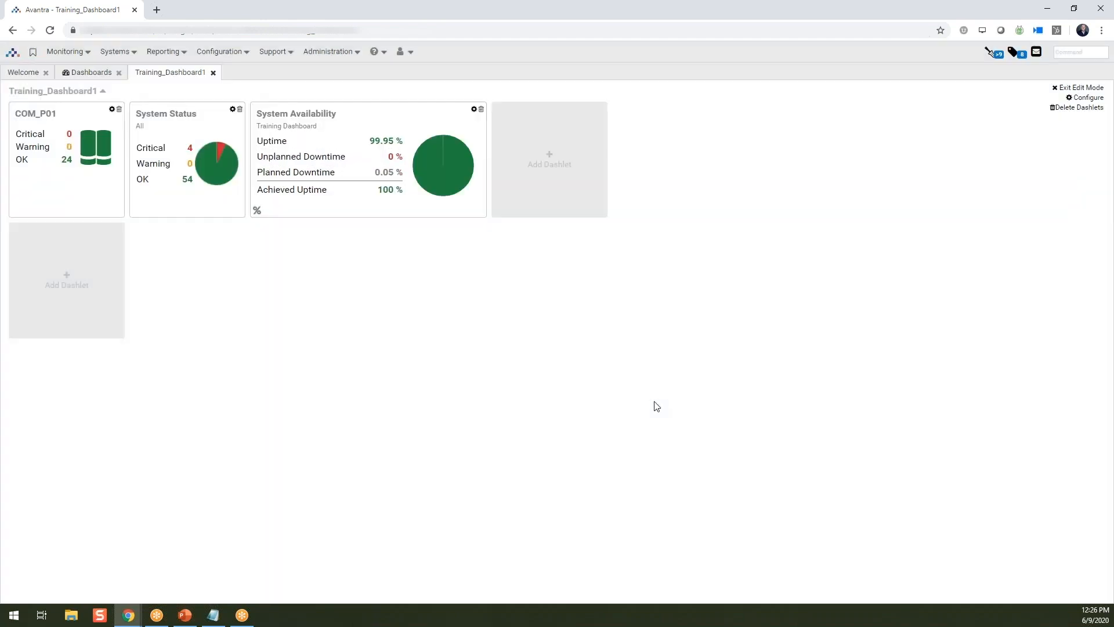
- Examine the refresh interval options of the System Availability dashlet
click(473, 111)
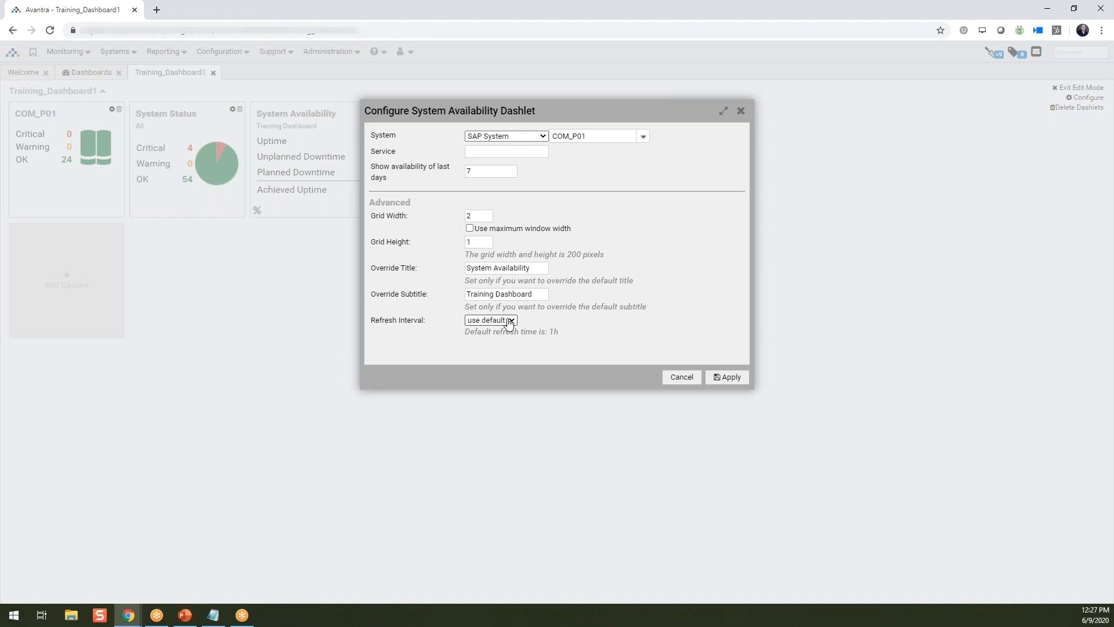
click(510, 321)
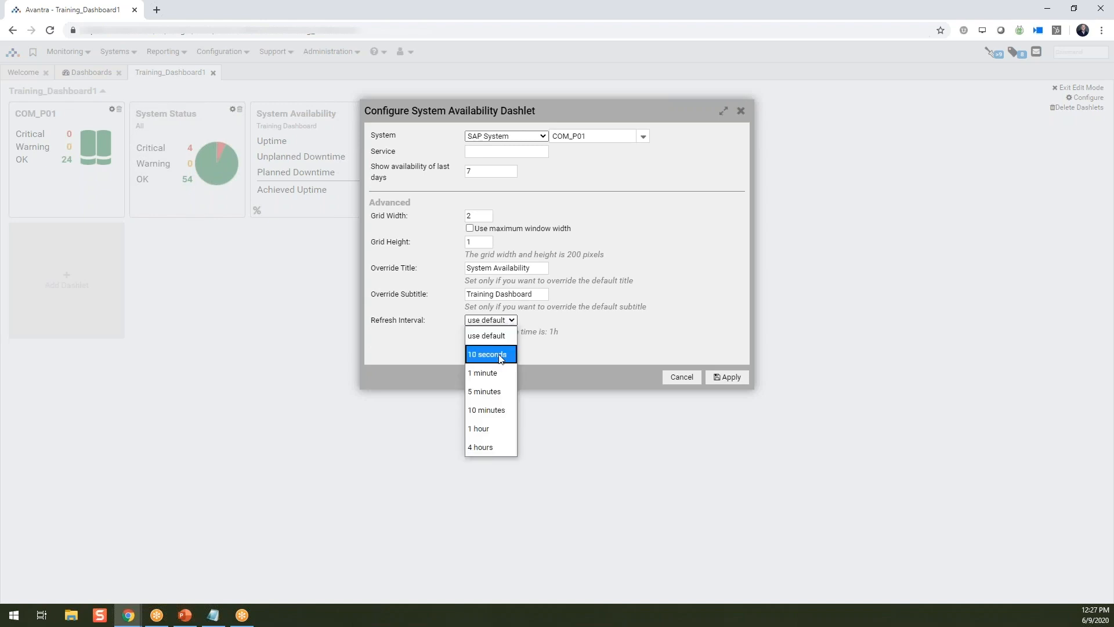
click(575, 333)
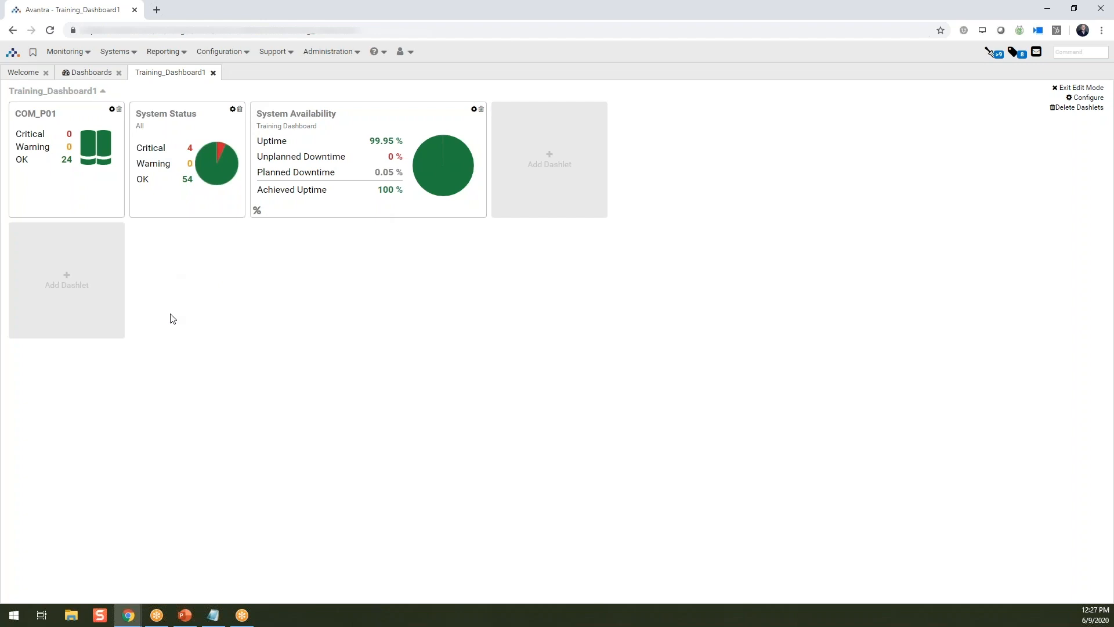
- Add a Daily Check Overview dashlet using the check selector TJCDailyChecksDashboard (Daily Check Details) and 5 days
click(64, 275)
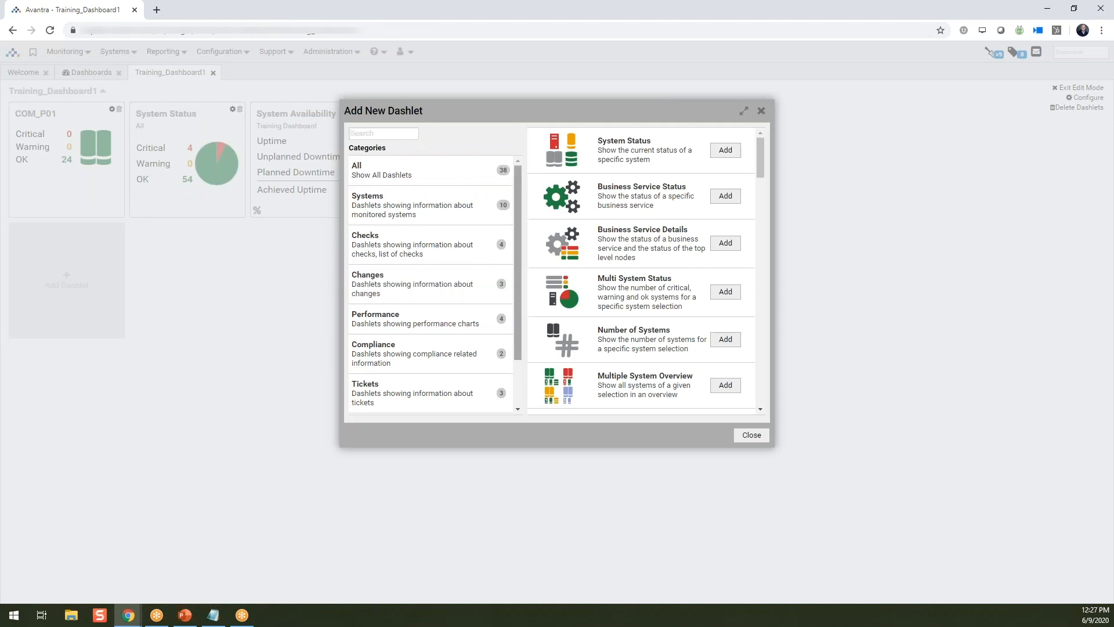
scroll(592, 256, down, 4)
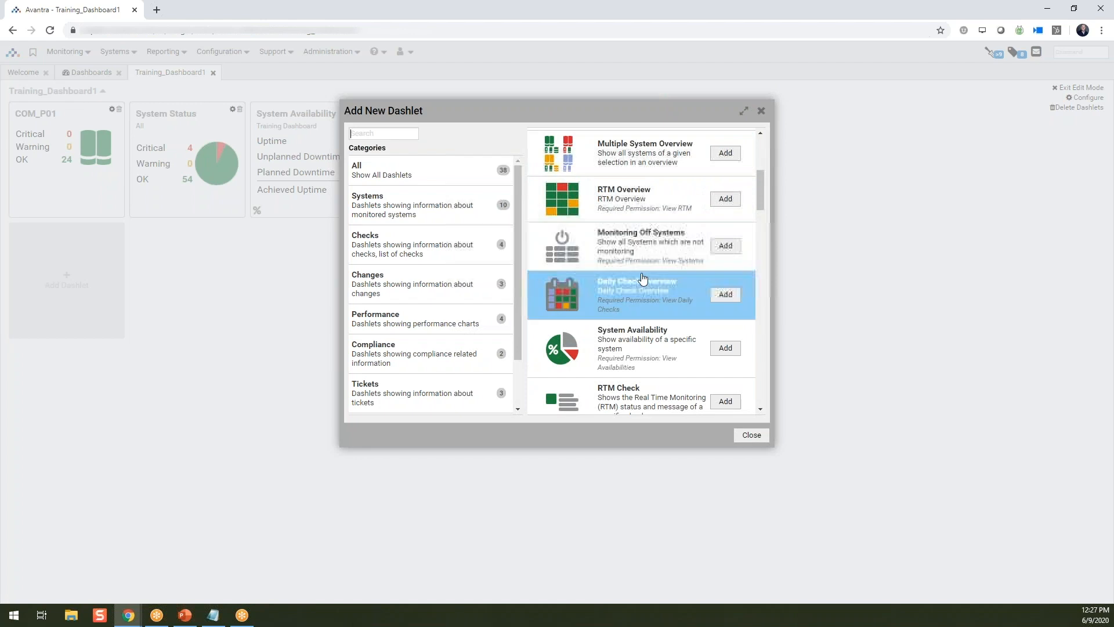
click(729, 297)
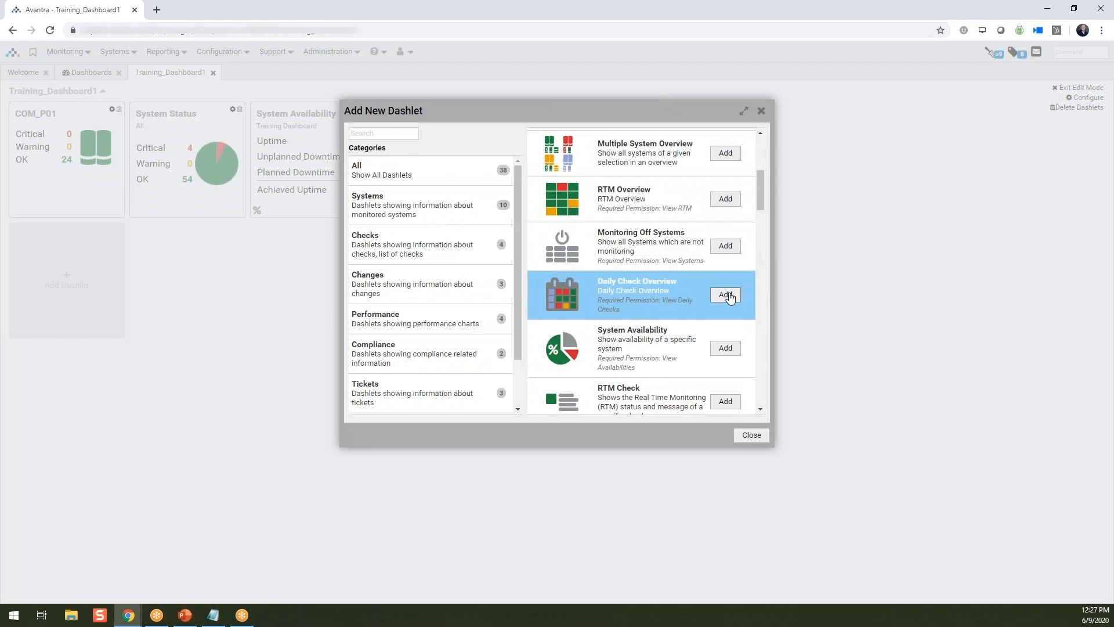
click(572, 136)
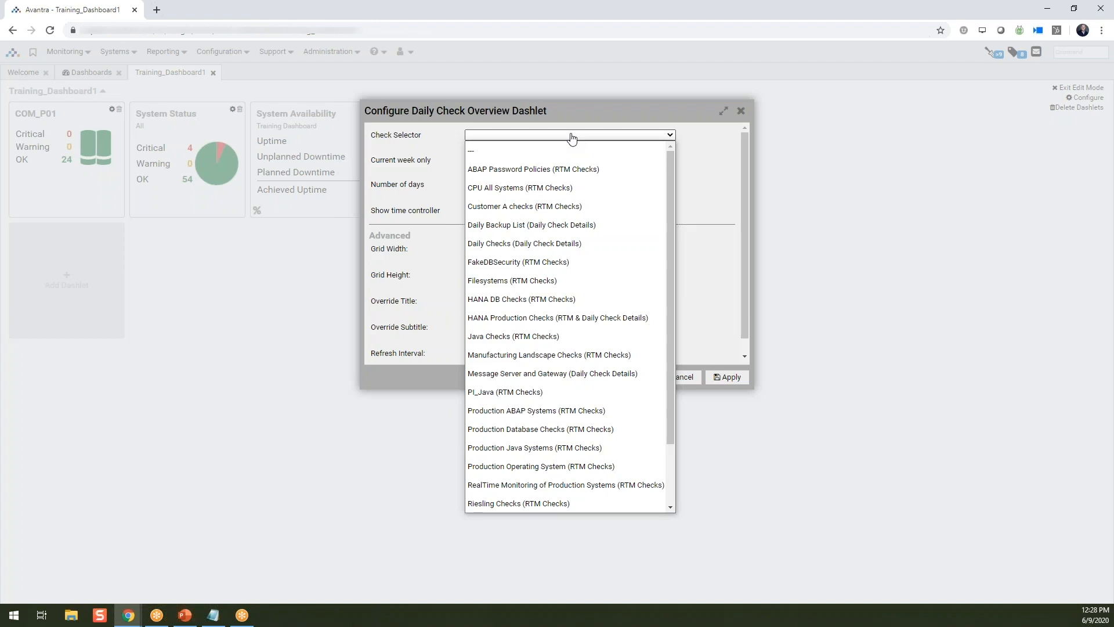
scroll(572, 174, down, 2)
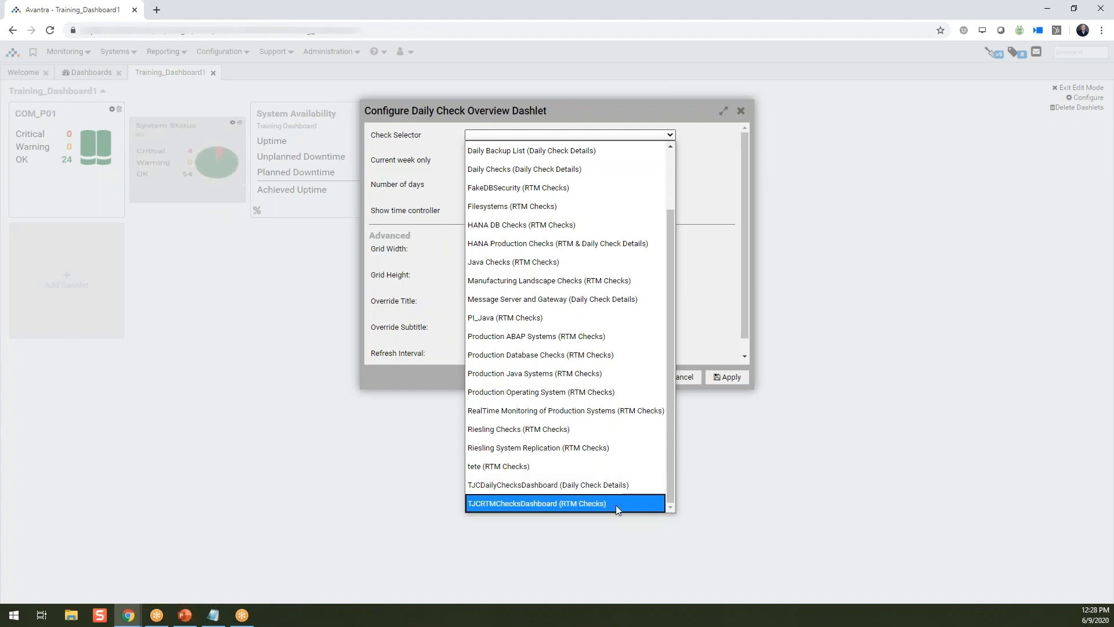
click(617, 481)
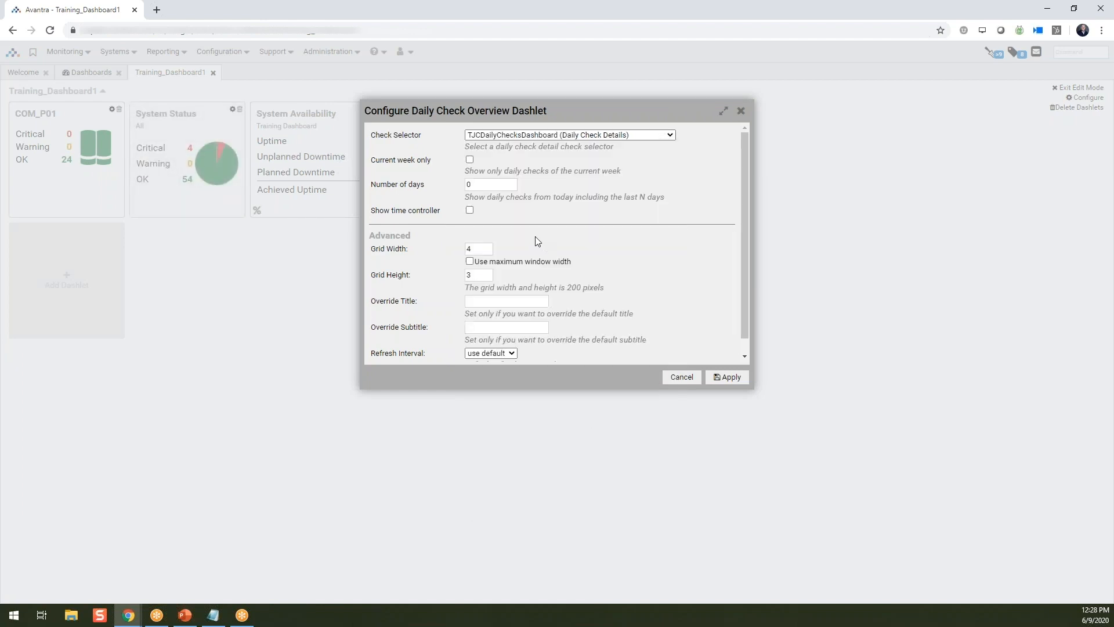
text(5)
click(729, 377)
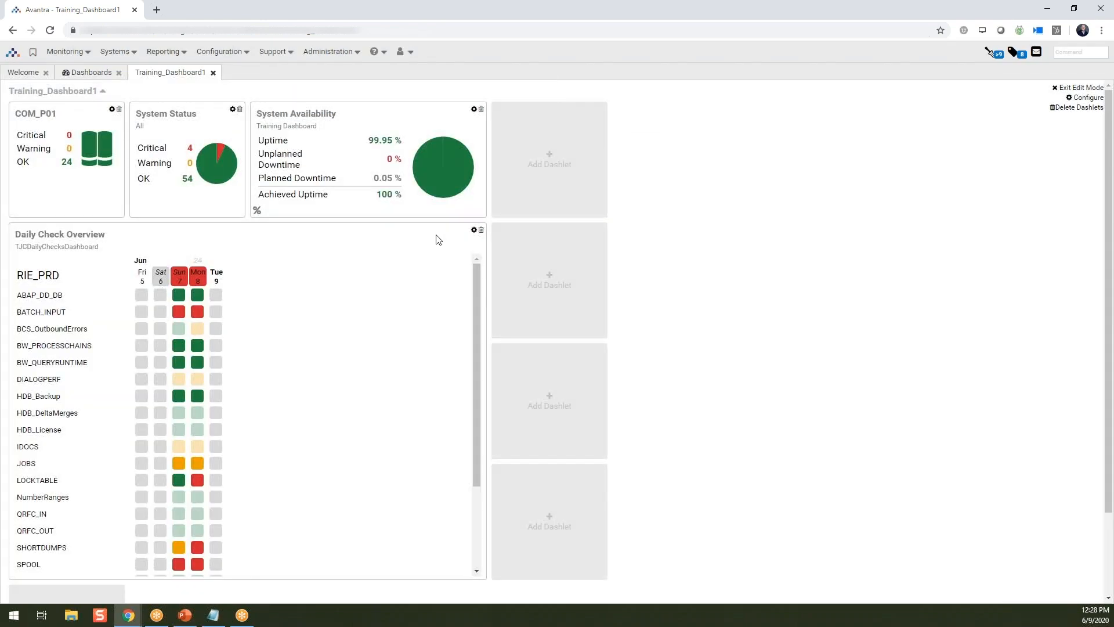
- Move the Daily Check Overview dashlet to the dashboard's first position and the COM_P01 dashlet beside System Status
scroll(348, 306, down, 2)
scroll(364, 308, up, 2)
scroll(391, 465, down, 3)
scroll(401, 462, up, 3)
drag(105, 232, 29, 123)
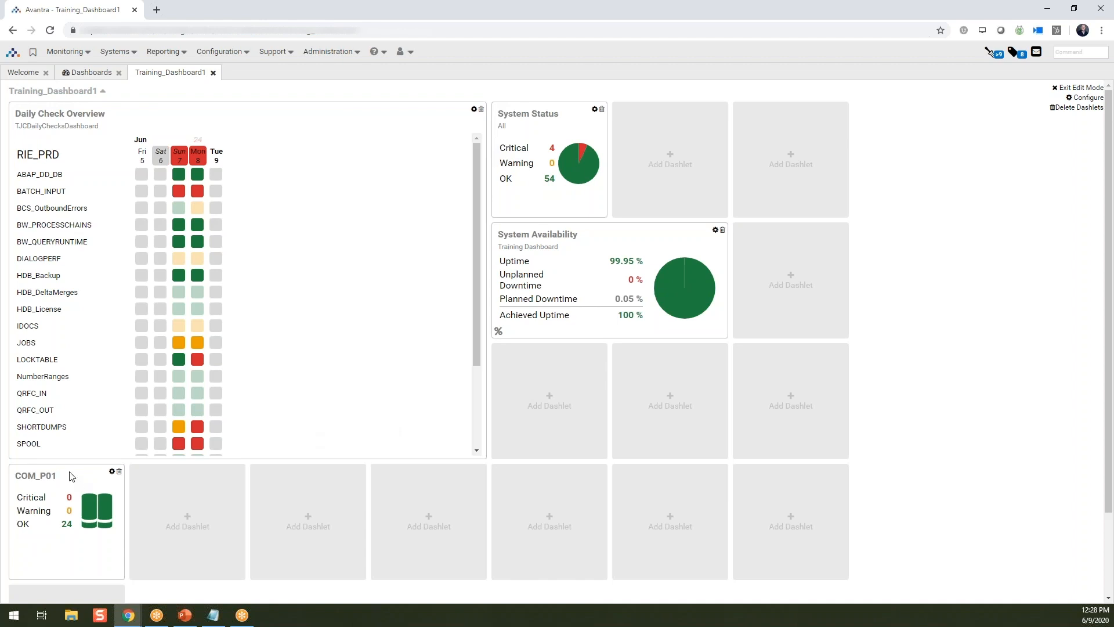
drag(74, 476, 662, 148)
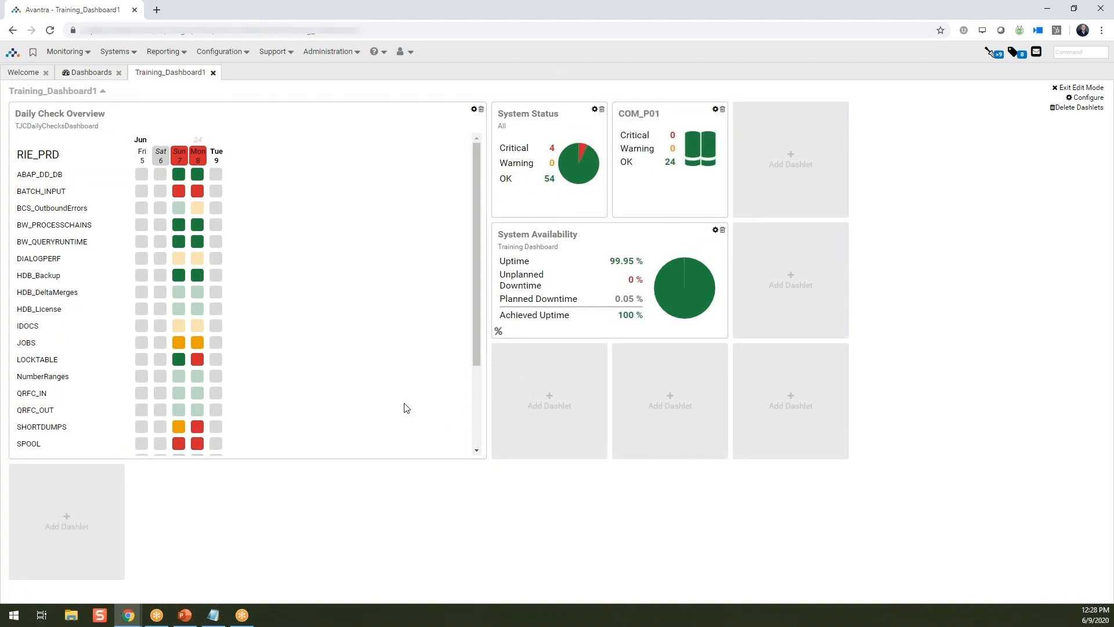
- Set the Daily Check Overview dashlet to 10 days, a grid height of 4 and a grid width of 3
click(474, 110)
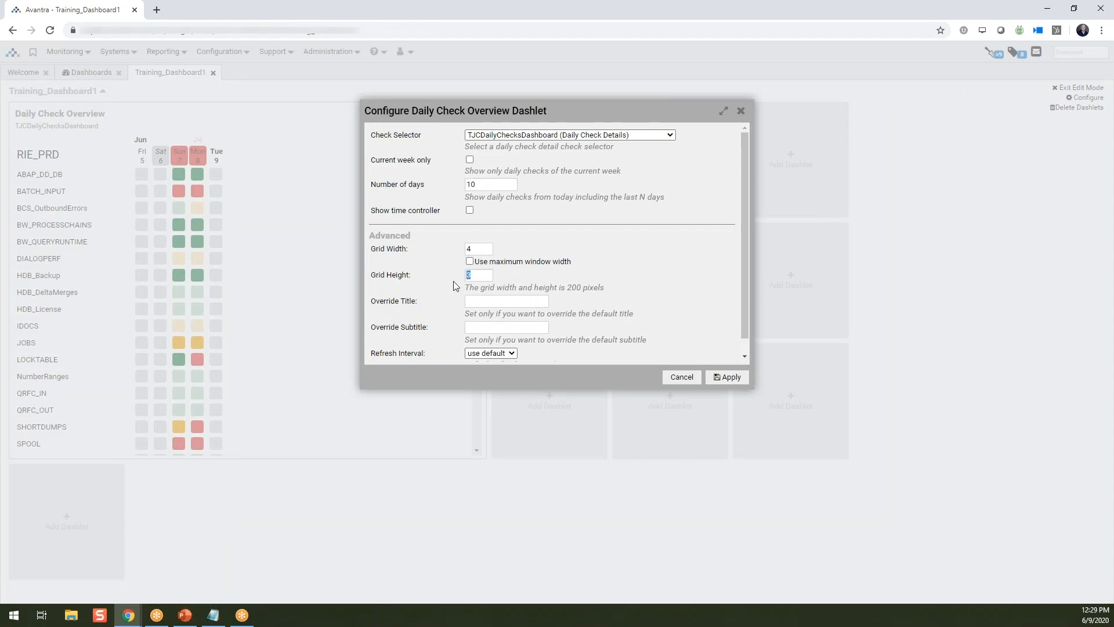
click(728, 378)
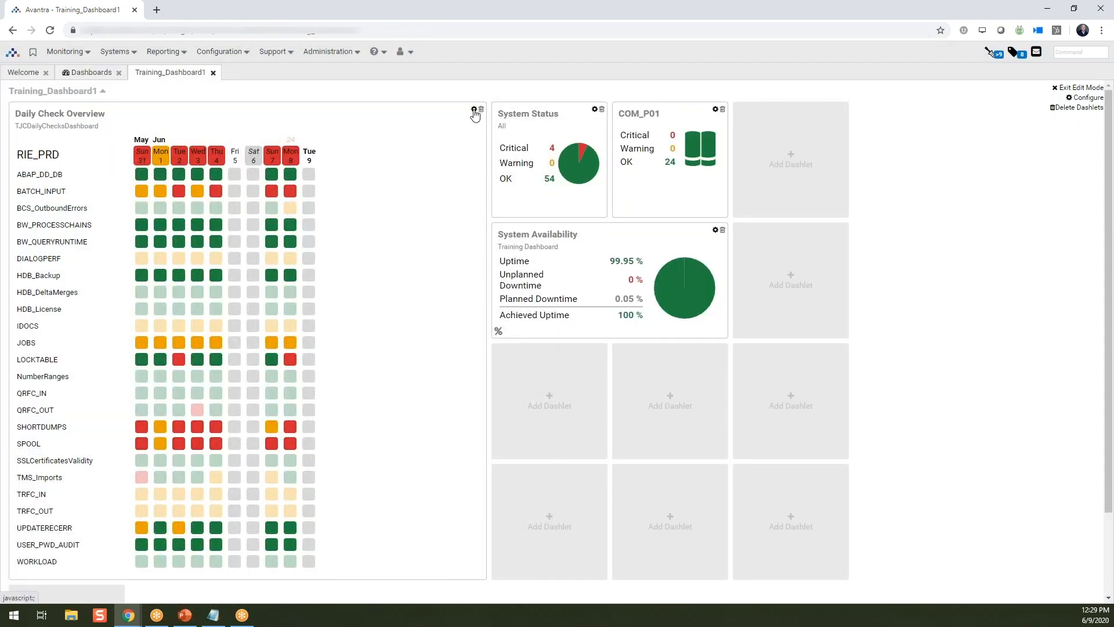
click(474, 111)
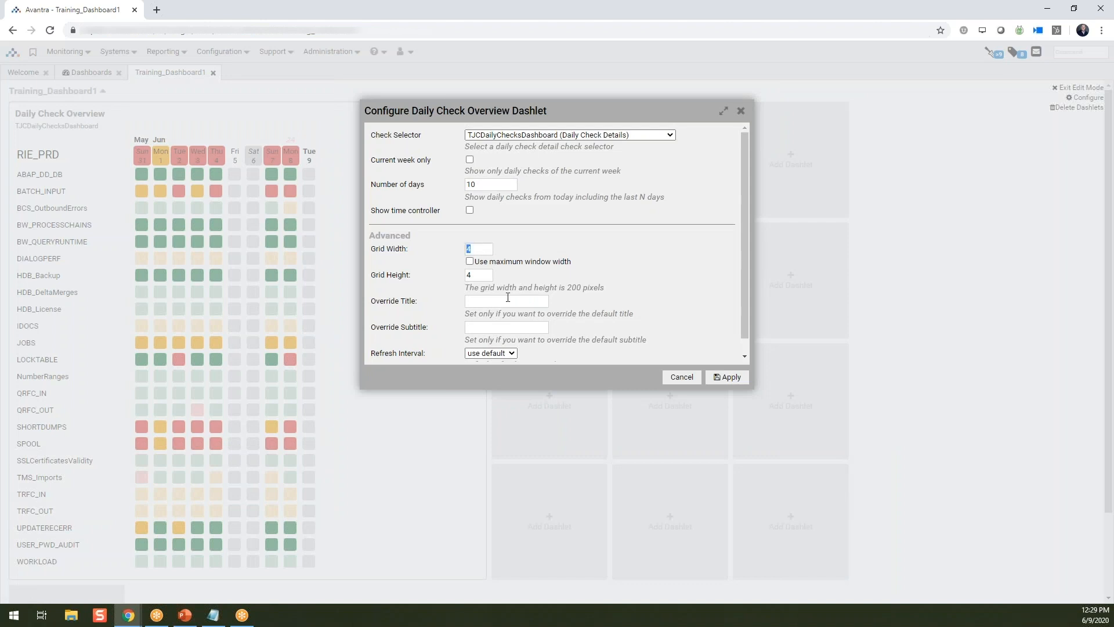
key(BackSpace)
text(3)
click(713, 382)
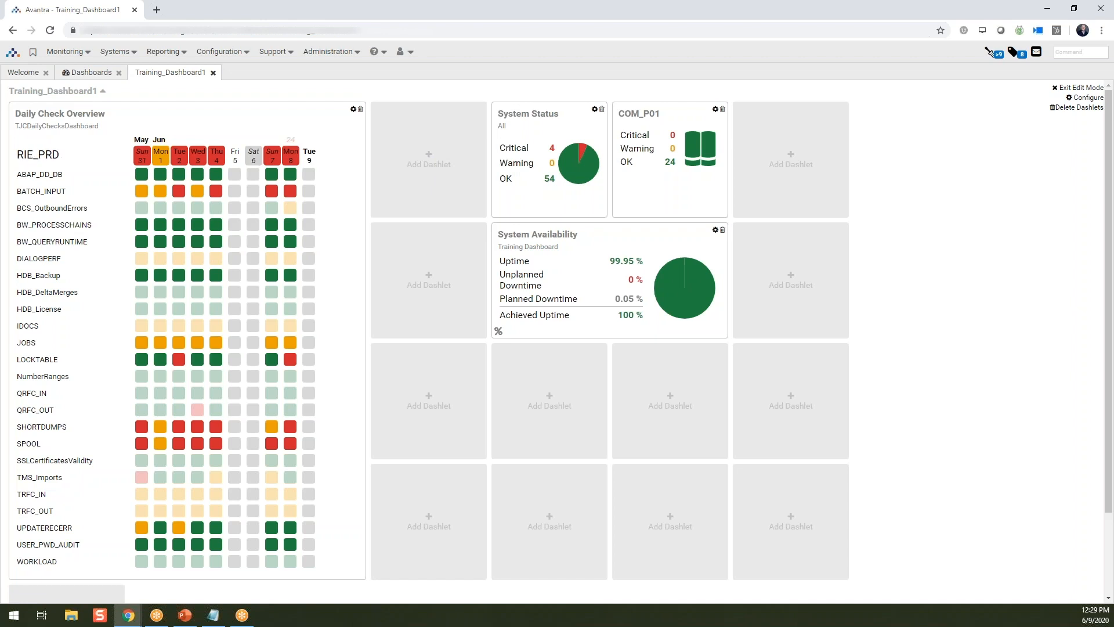
- Add a Multiple System Overview dashlet with an ad-hoc SAP System selector and a search criterion on SAP System
click(462, 190)
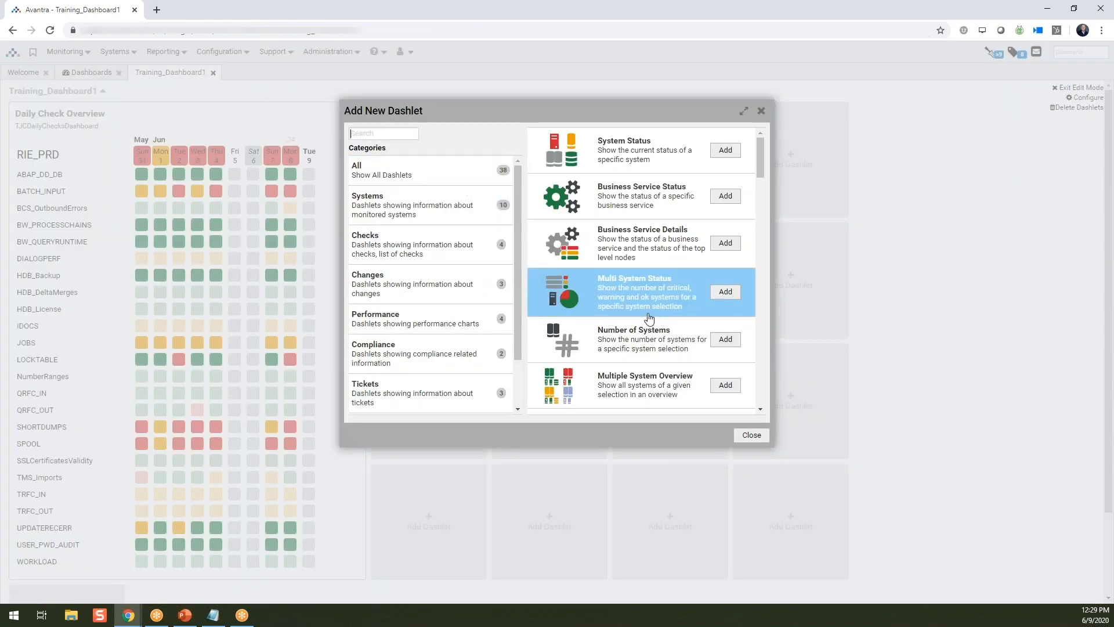
click(726, 386)
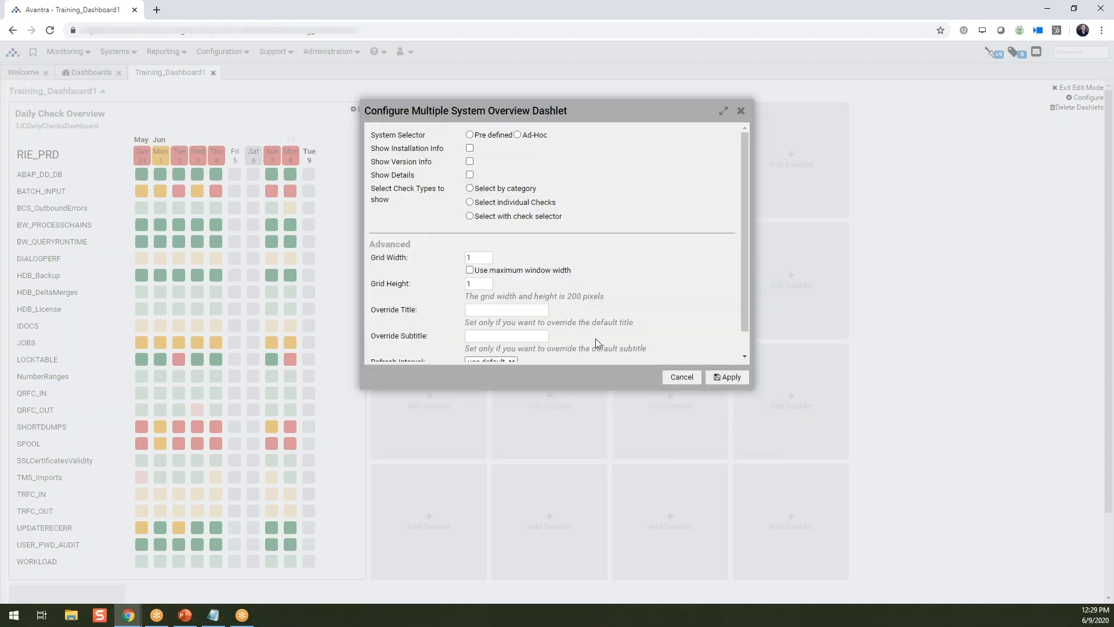
click(517, 136)
click(514, 146)
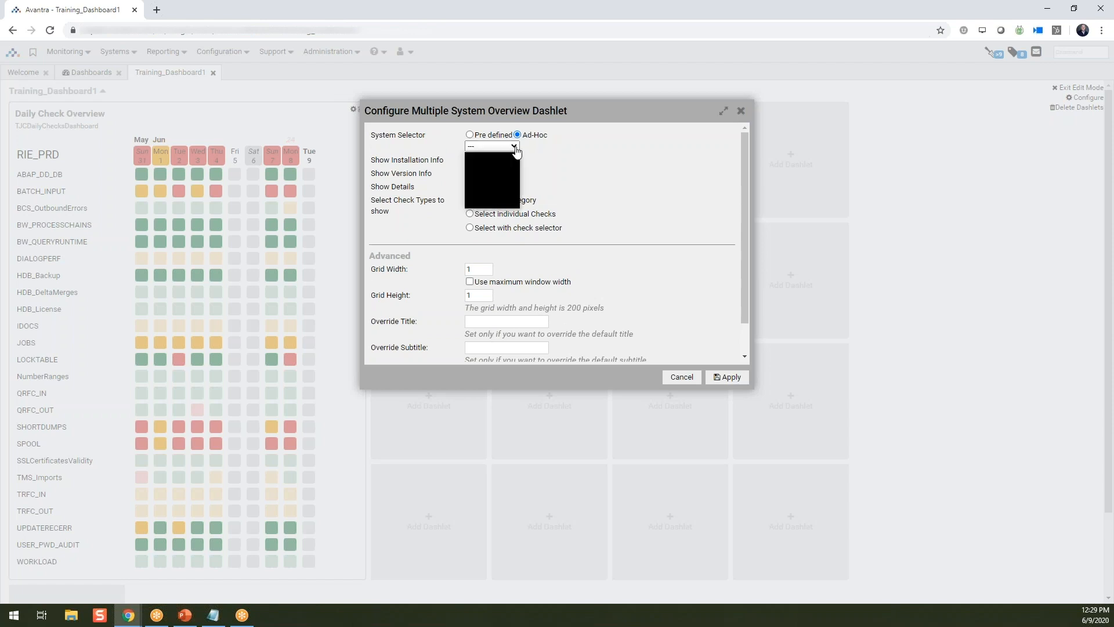
click(499, 199)
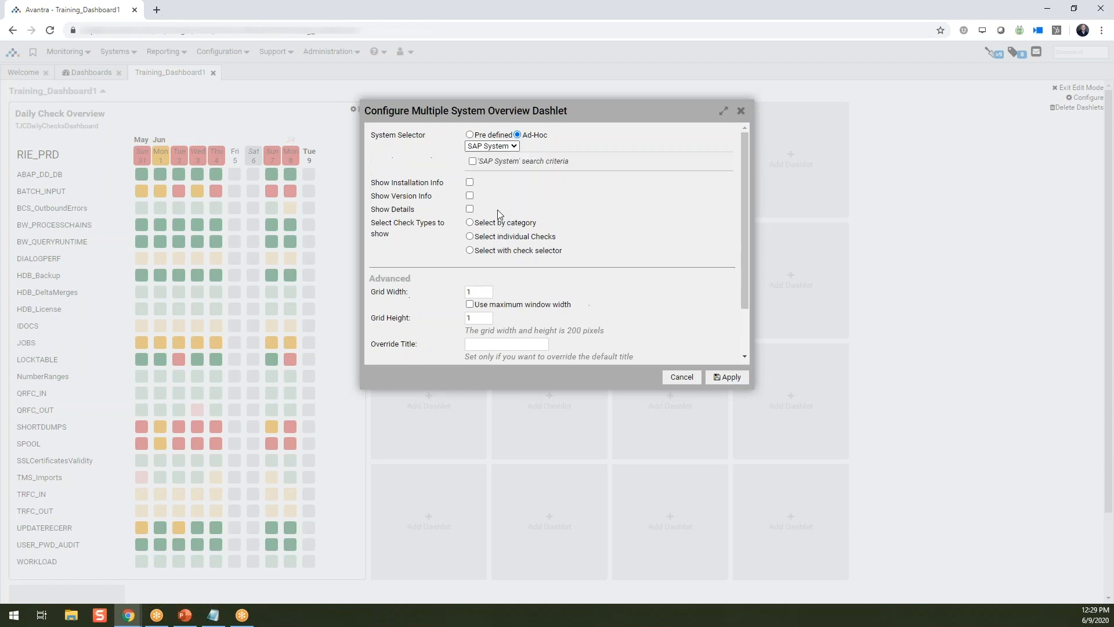
click(473, 161)
click(546, 180)
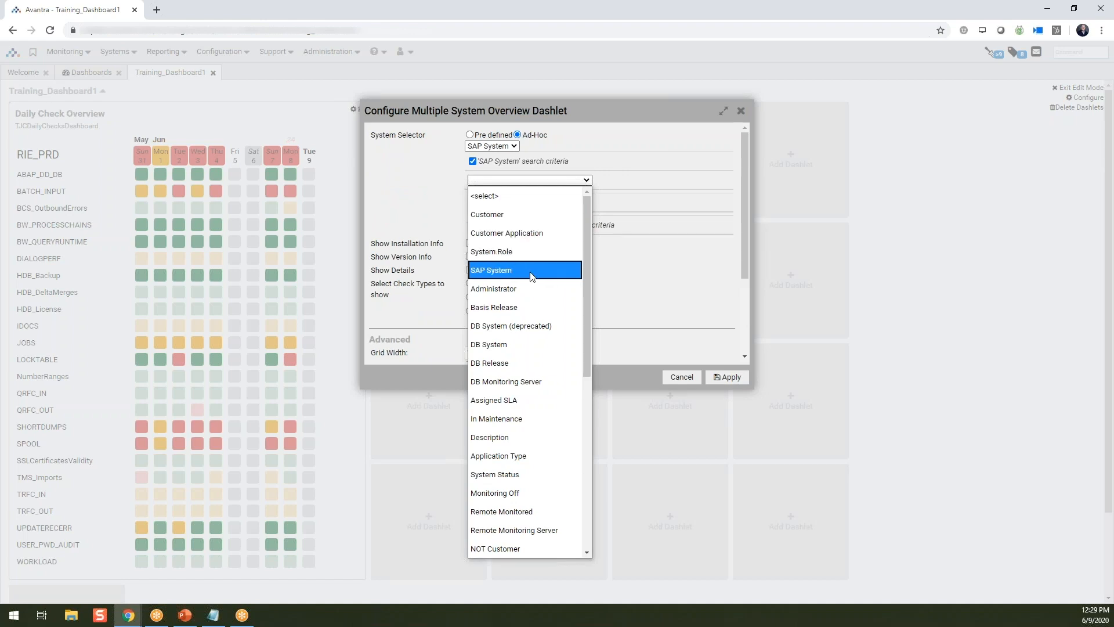
click(530, 272)
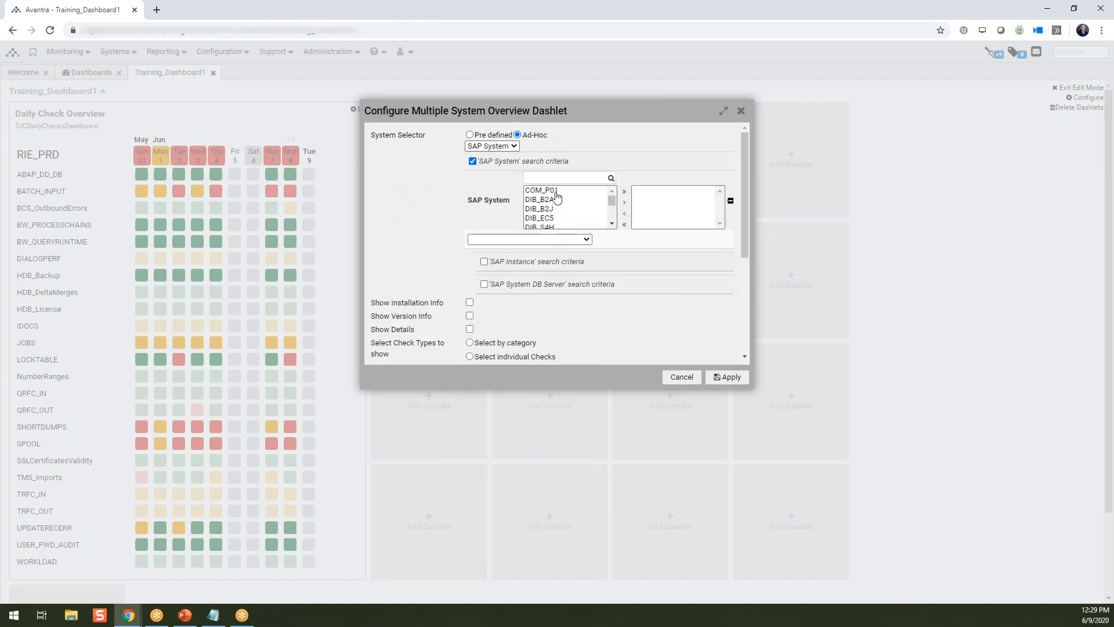
- Include the SAP systems RIE_PIP, RIE_CD1 and RIE_DEV in the dashlet's SAP System criterion
click(556, 192)
drag(612, 201, 611, 216)
scroll(580, 215, down, 5)
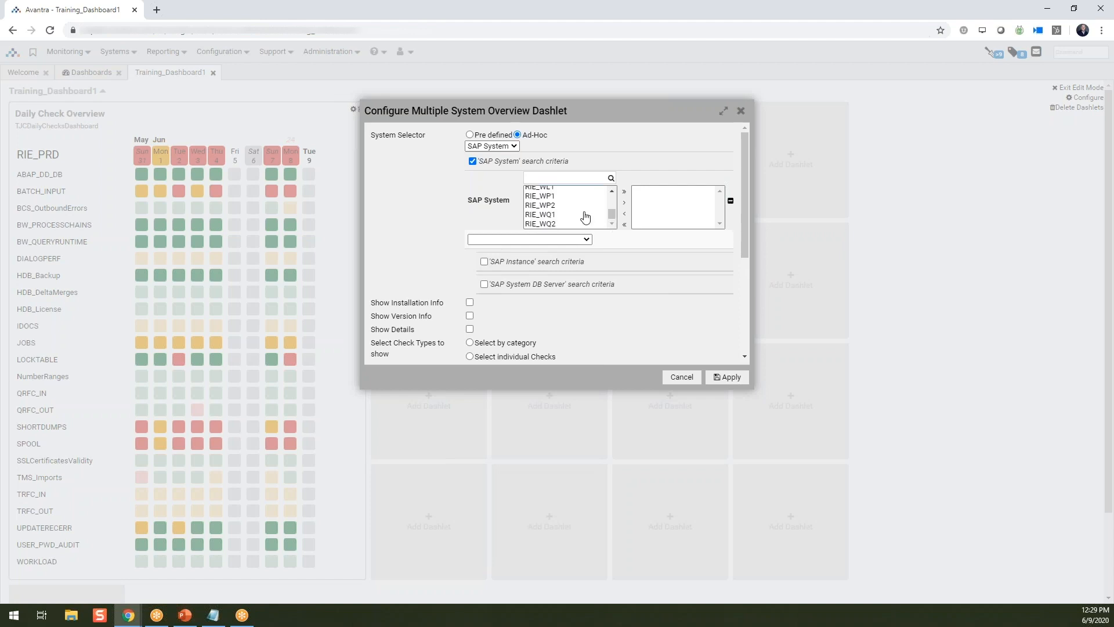
scroll(571, 210, up, 2)
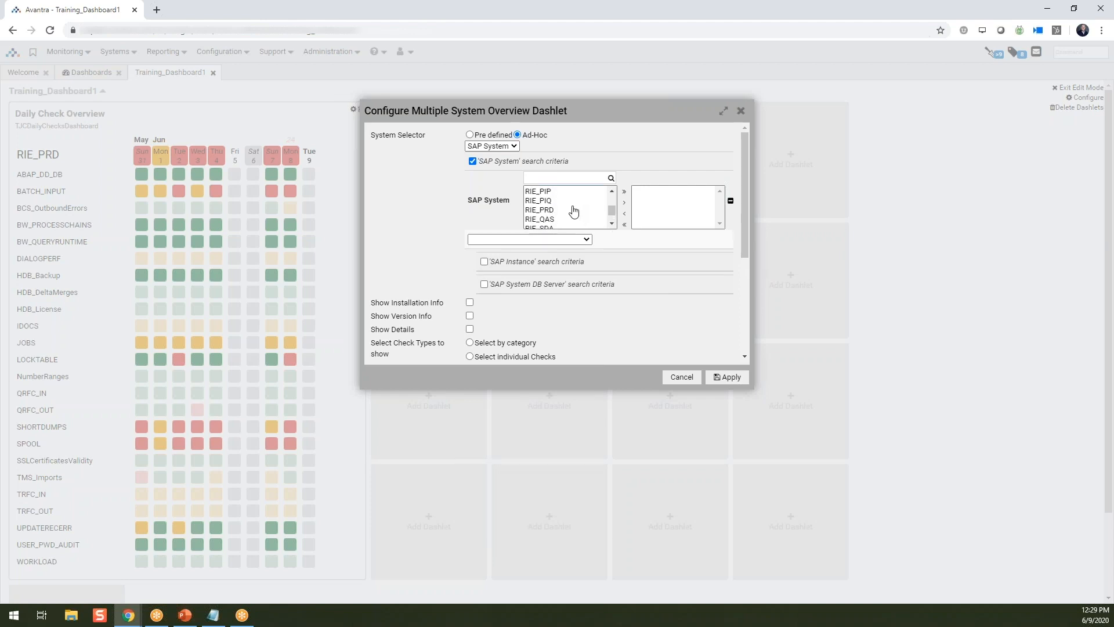
click(562, 193)
click(623, 203)
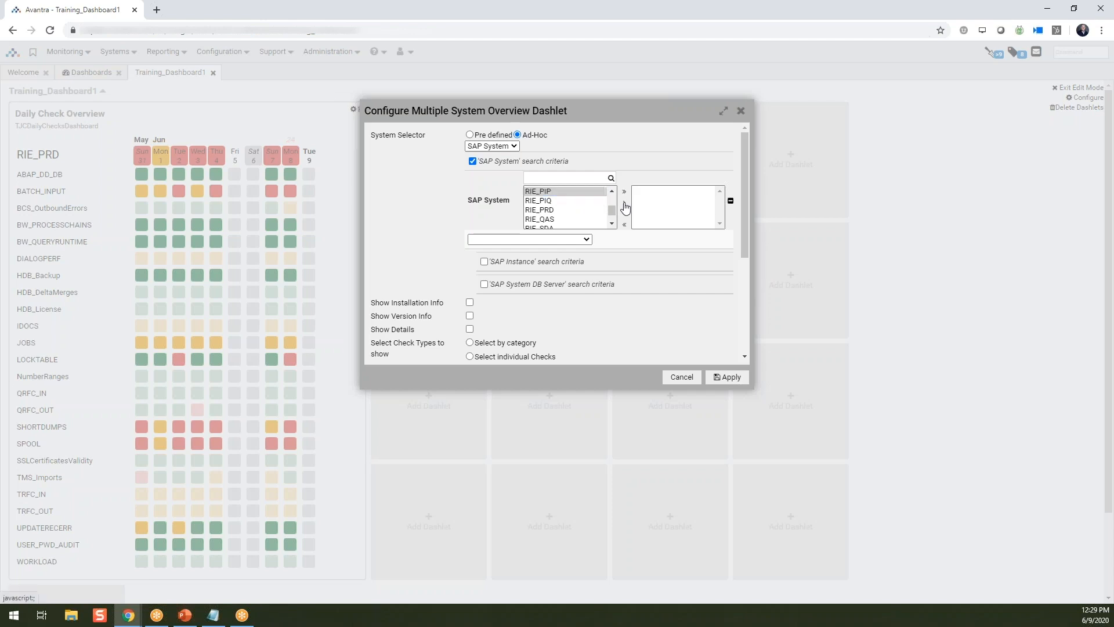
drag(612, 198, 614, 216)
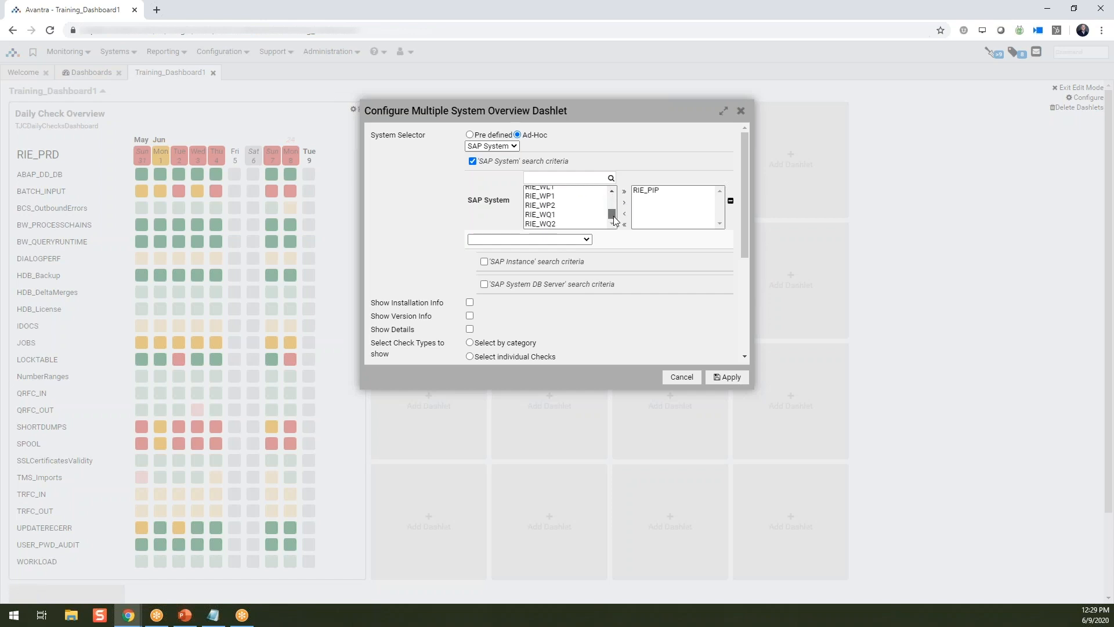
scroll(576, 211, down, 2)
scroll(575, 212, up, 2)
scroll(572, 209, up, 2)
click(564, 222)
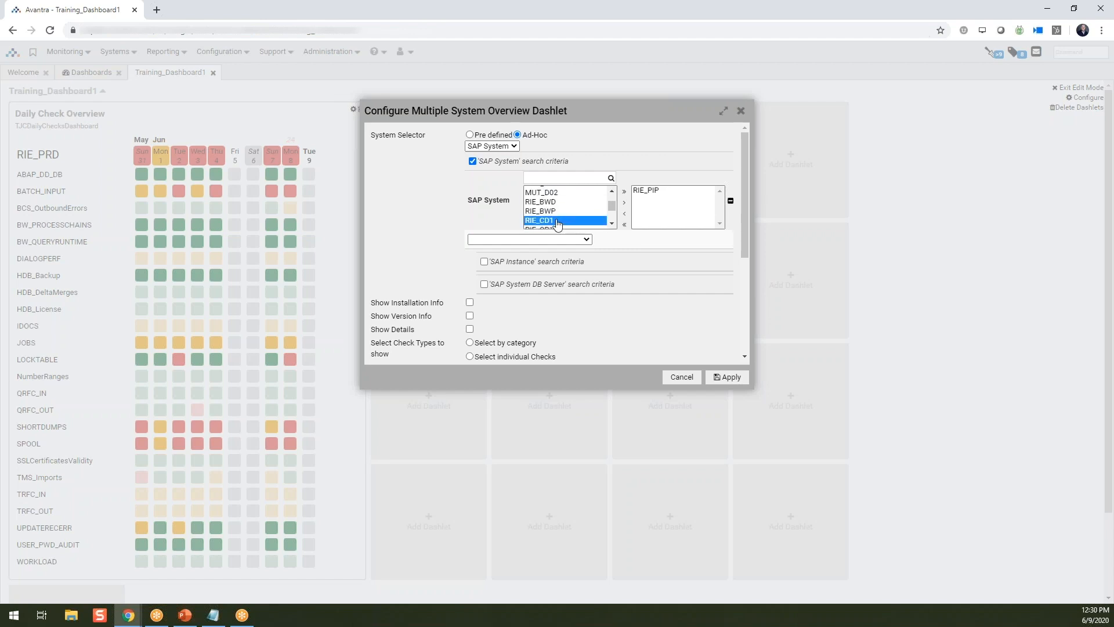
click(624, 203)
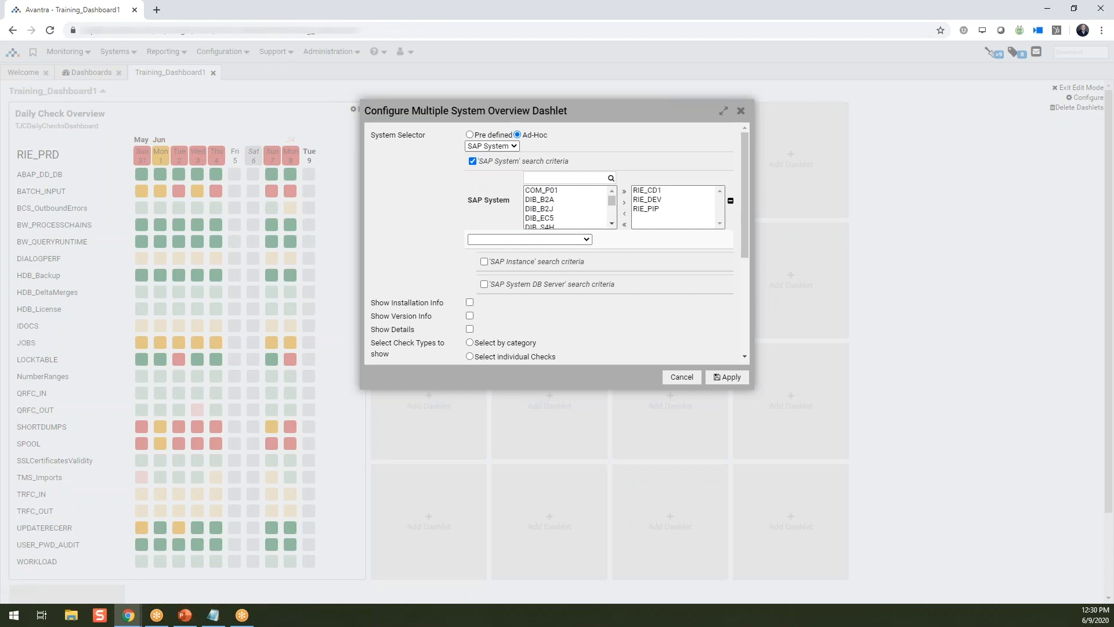
- Set the Multiple System Overview dashlet's grid height to 2 and apply its configuration
scroll(508, 288, down, 2)
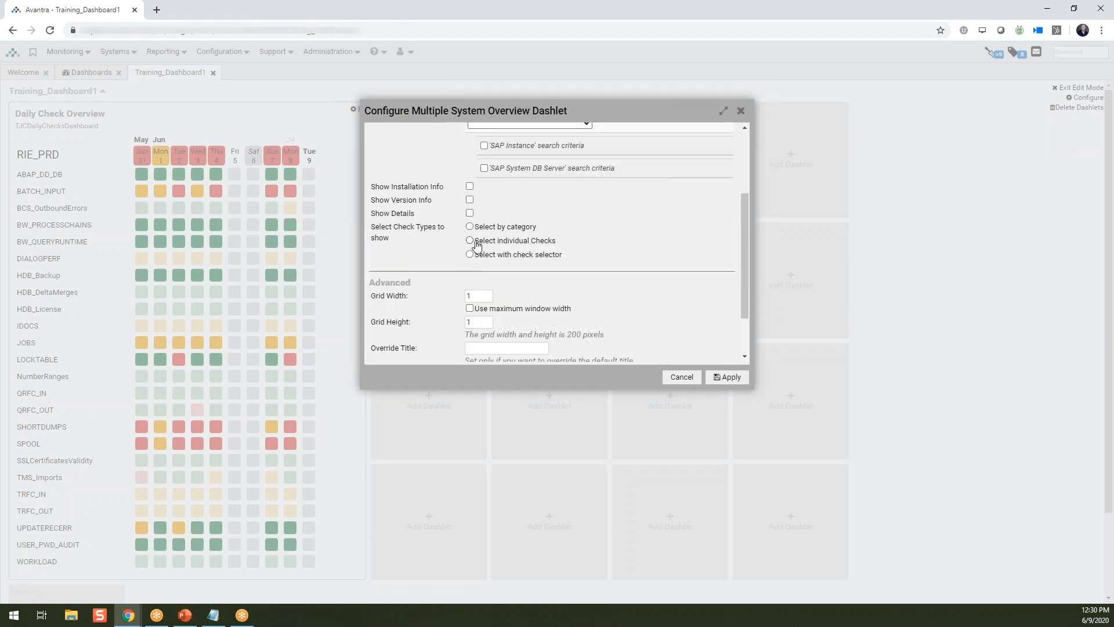
scroll(477, 265, down, 1)
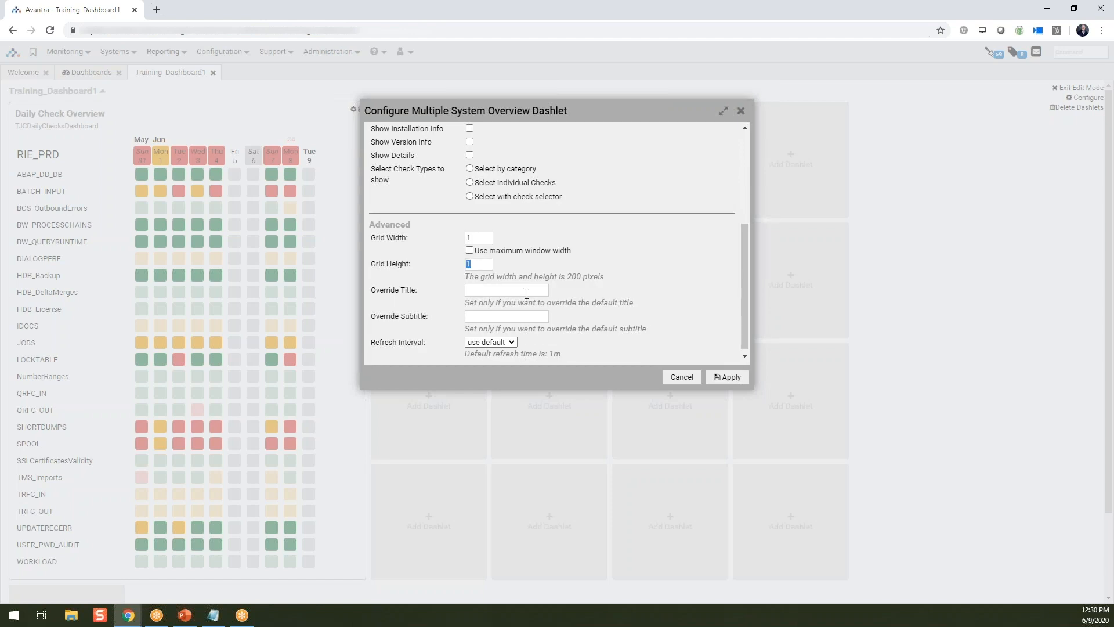
click(732, 377)
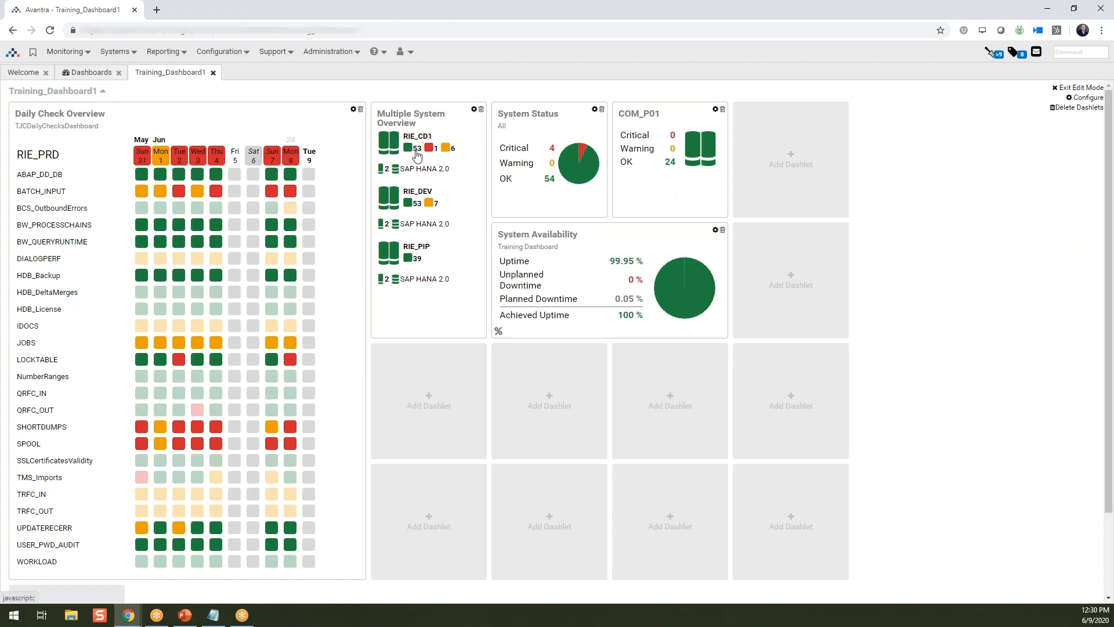
mouse_move(445, 152)
- Search the available dashlets for "changes" and add a Changes dashlet using the predefined system selector 3 Customers
click(430, 397)
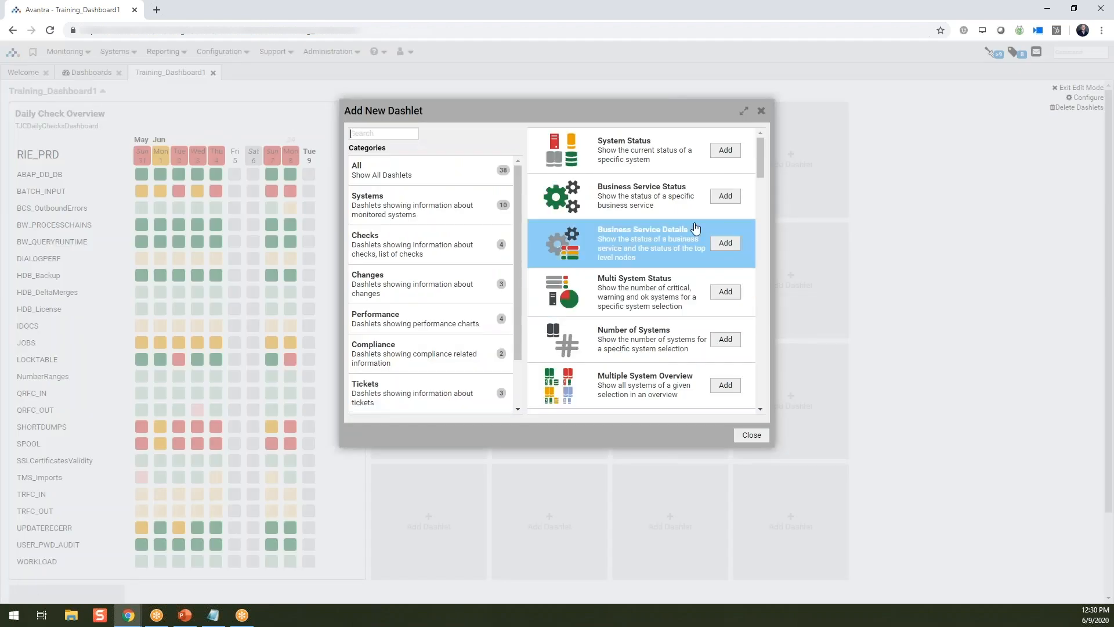
drag(762, 147, 761, 392)
scroll(697, 370, up, 6)
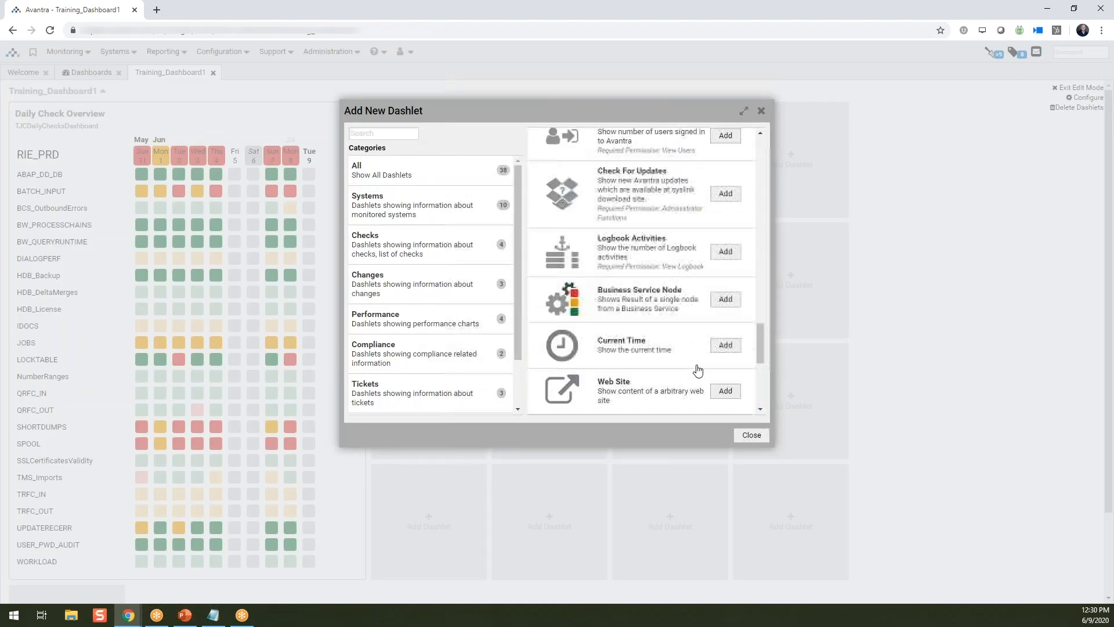
scroll(696, 370, up, 6)
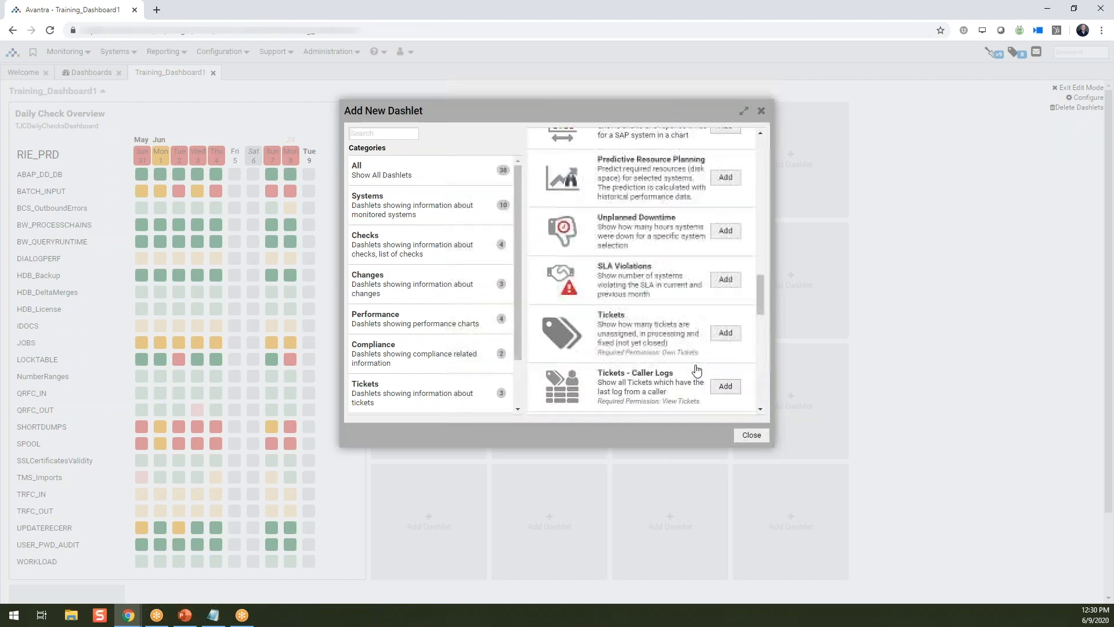
scroll(695, 370, up, 5)
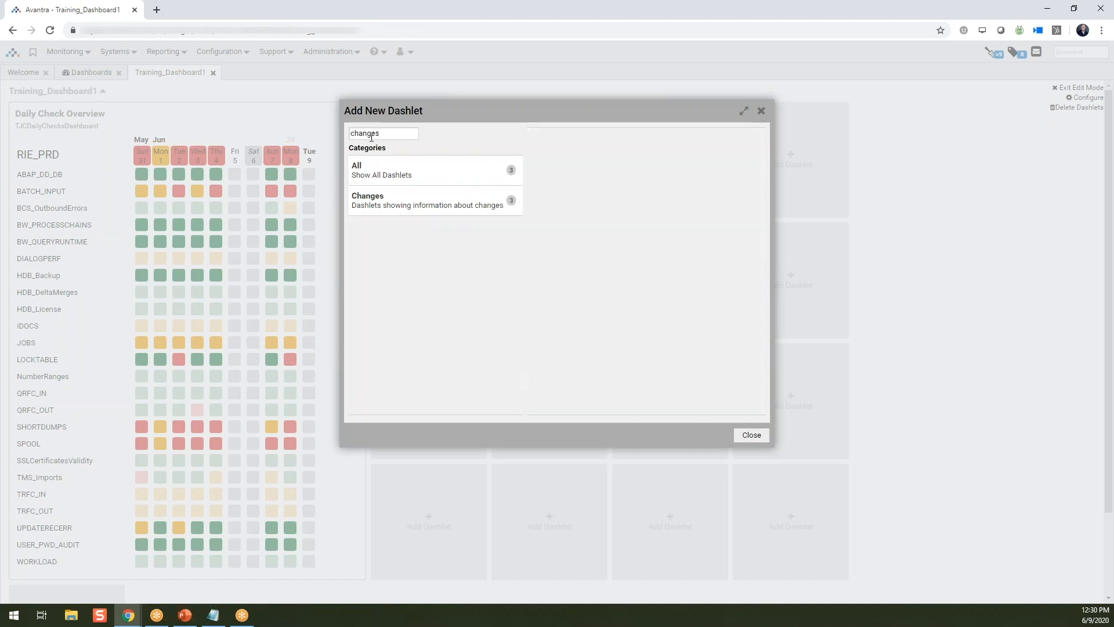
click(403, 199)
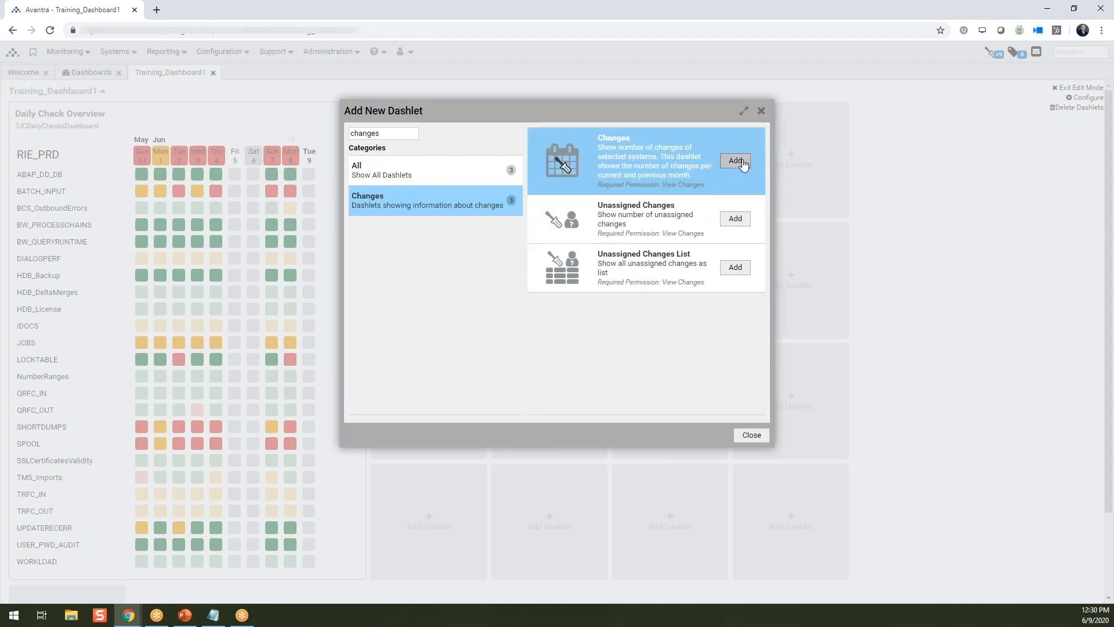
click(735, 161)
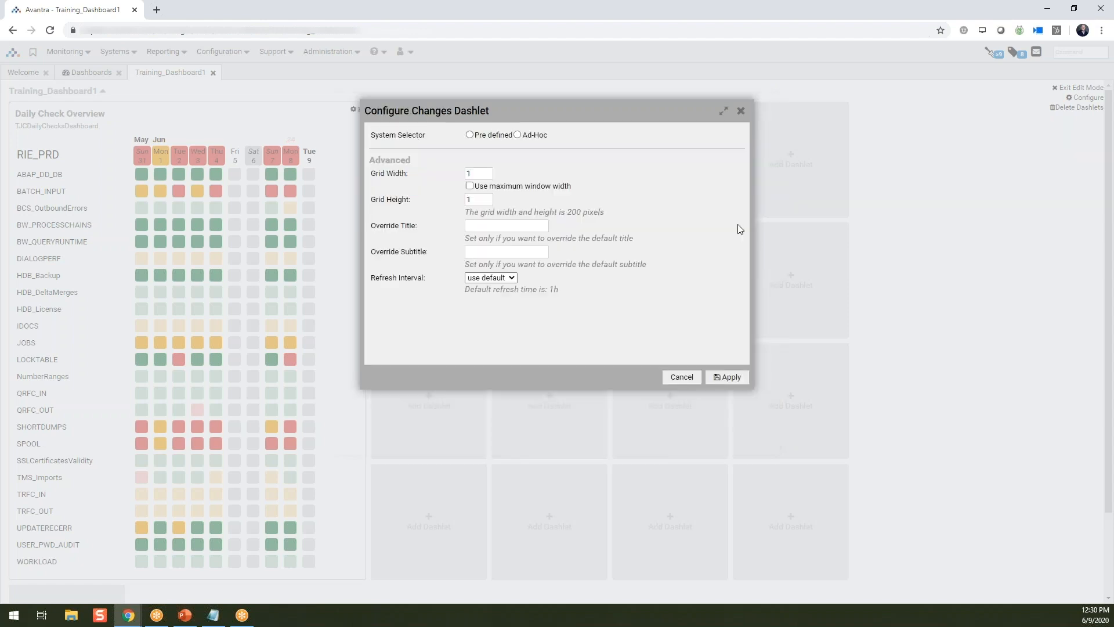
click(470, 137)
click(488, 148)
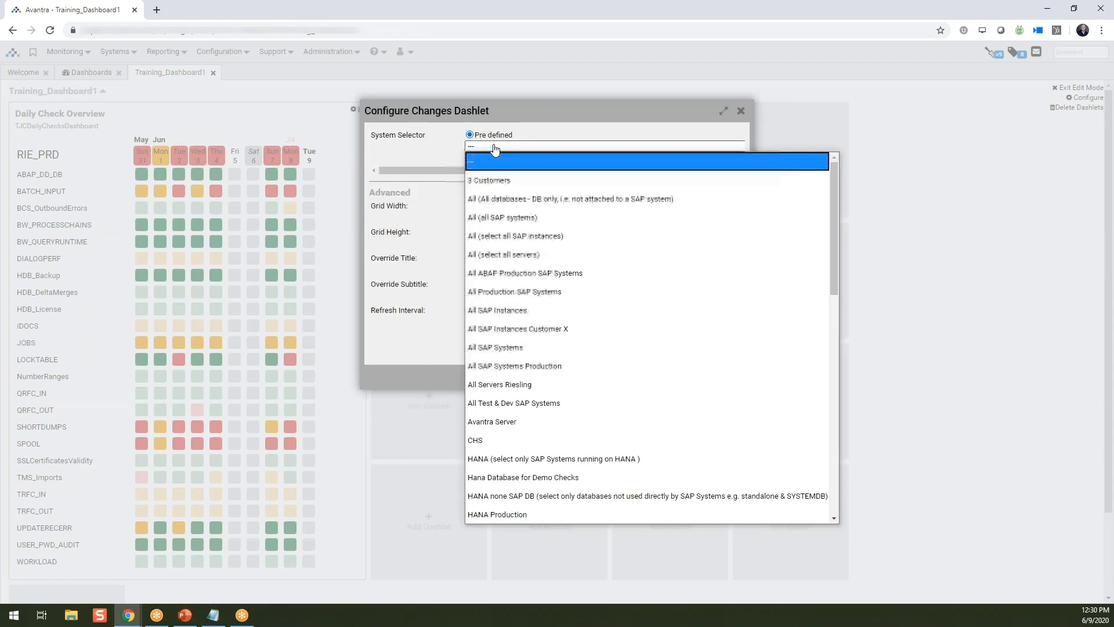
click(496, 180)
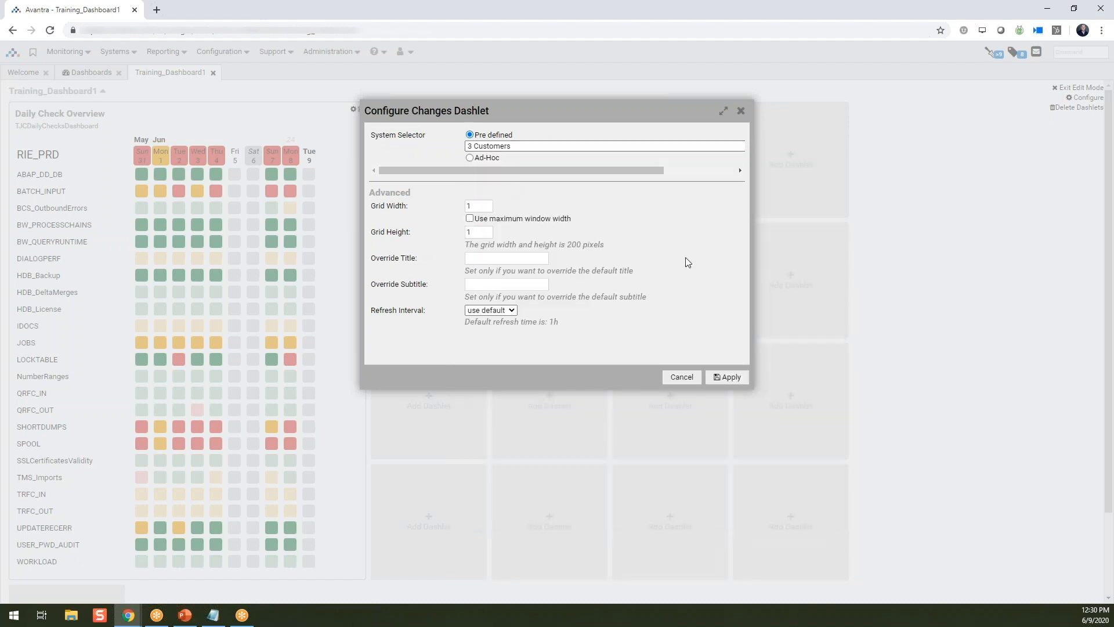
click(736, 375)
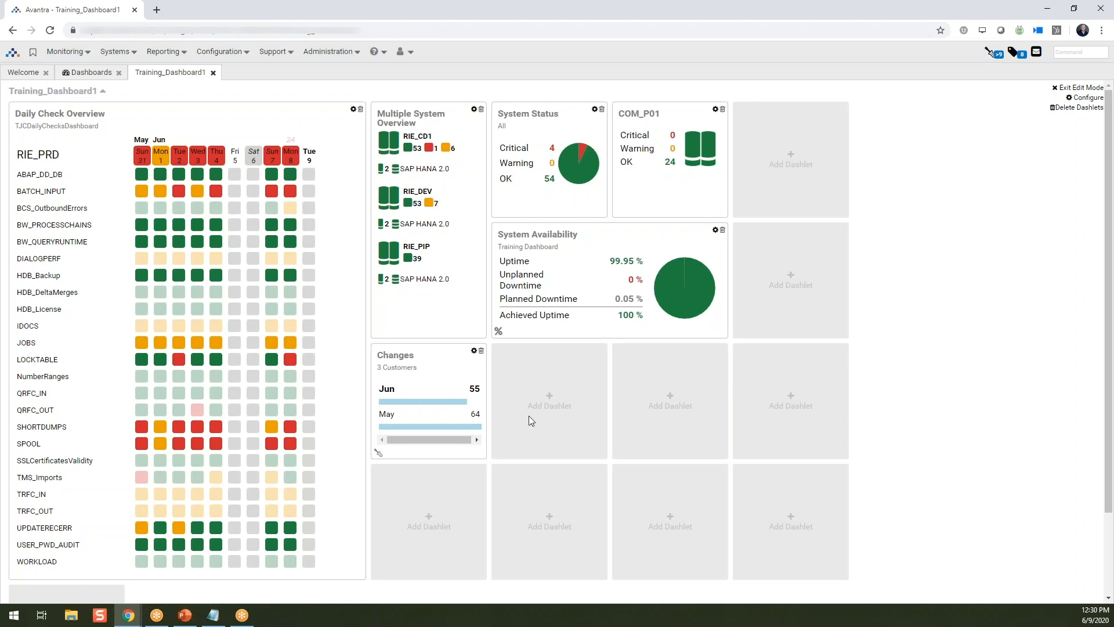
- Add an SLA Violations dashlet beside Changes, using the predefined system selector 3 Customers
click(596, 402)
scroll(607, 360, down, 4)
scroll(607, 353, down, 15)
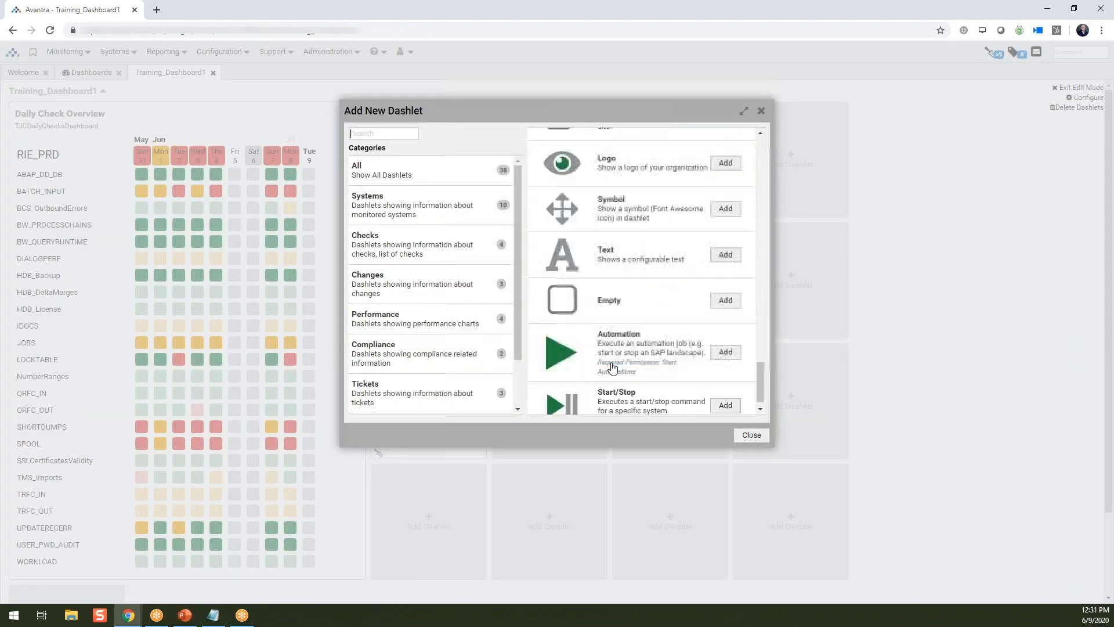
scroll(615, 367, up, 8)
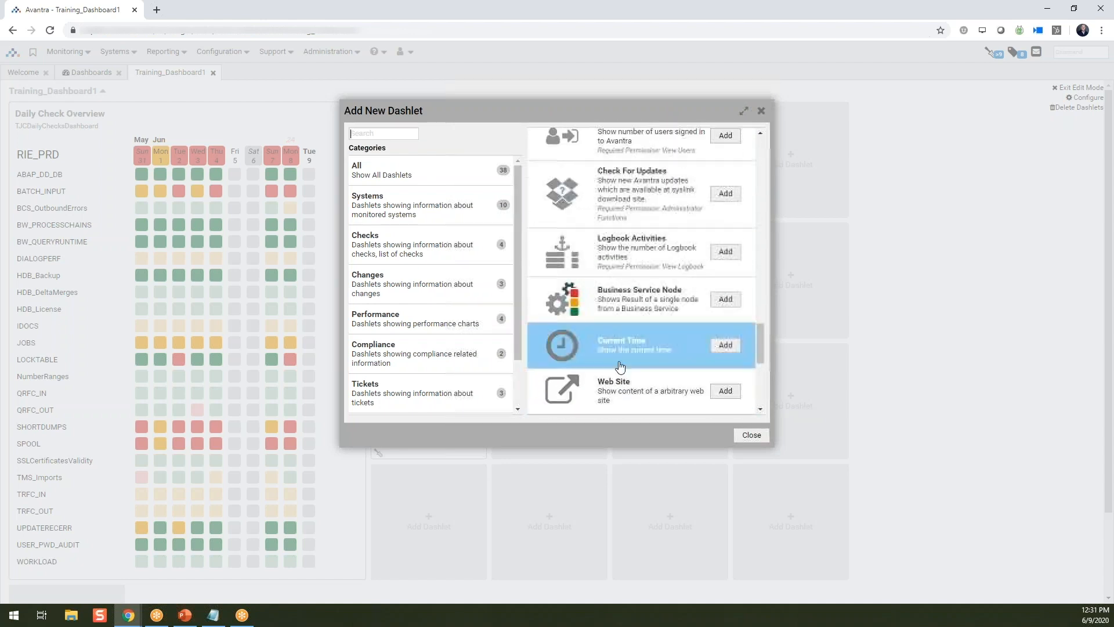
scroll(623, 365, up, 4)
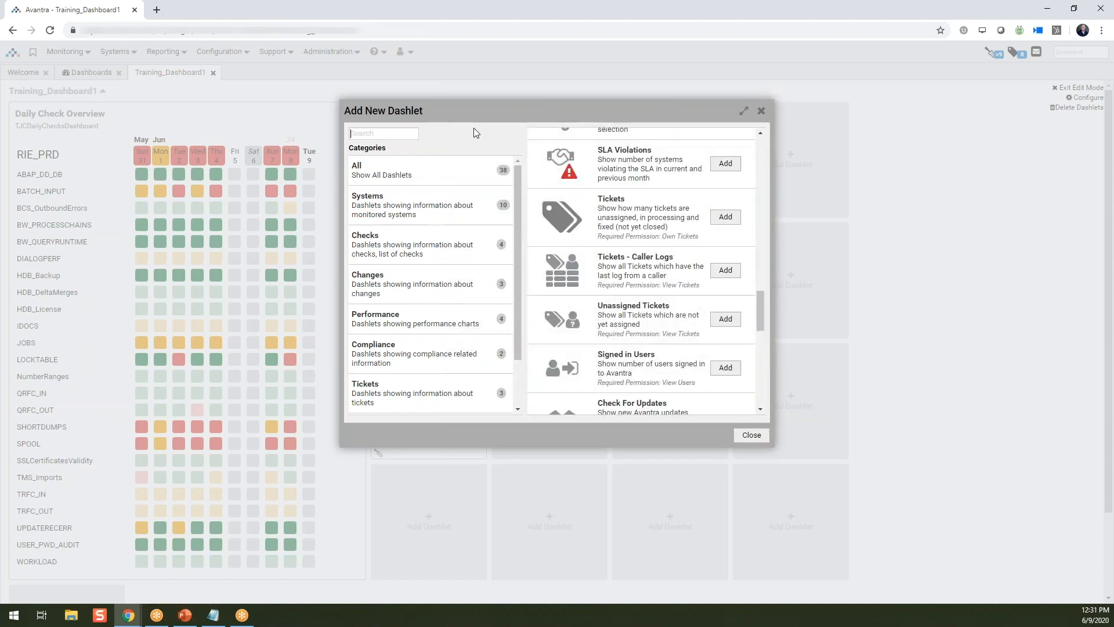
scroll(657, 172, up, 3)
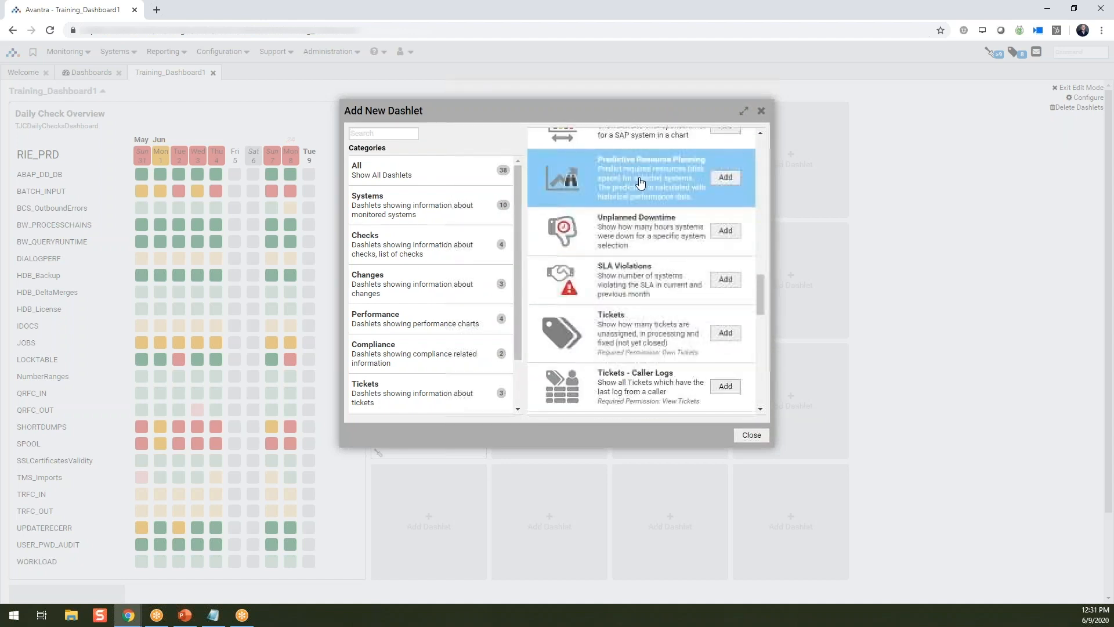
click(726, 281)
click(479, 138)
click(485, 147)
click(490, 180)
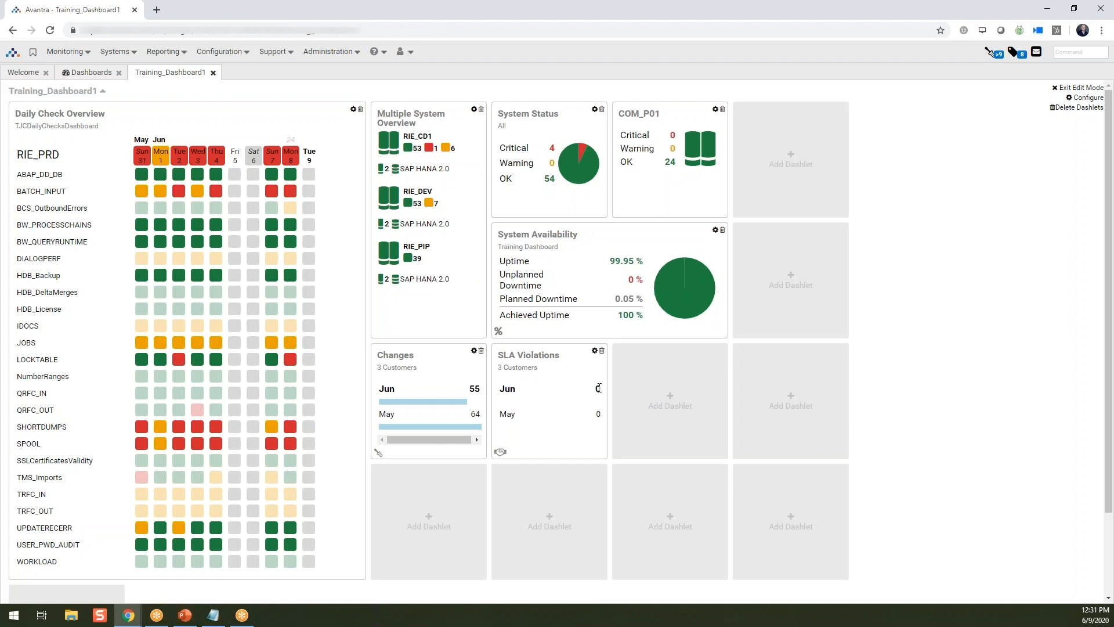
- Add an RTM Check dashlet beside SLA Violations and set its system to the server andida
click(672, 399)
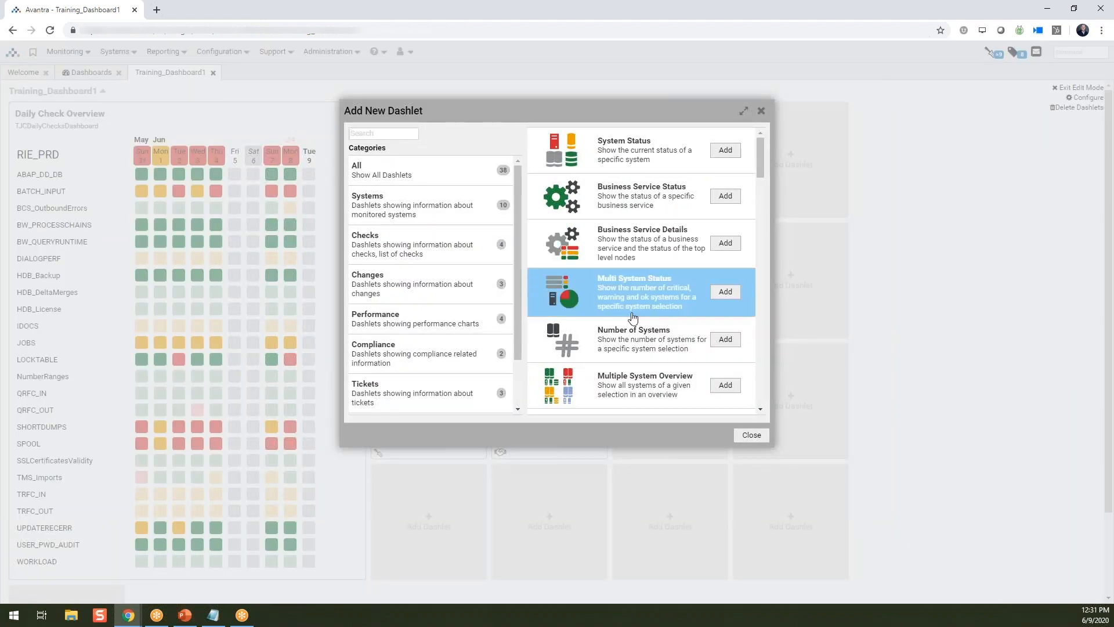
scroll(633, 319, down, 5)
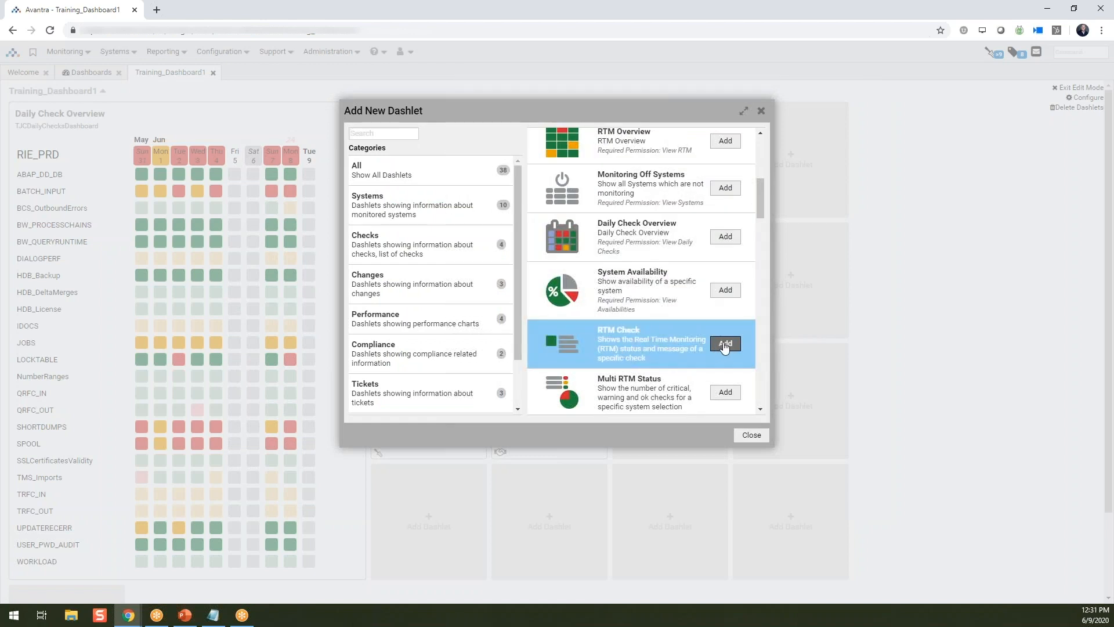
click(725, 344)
click(509, 139)
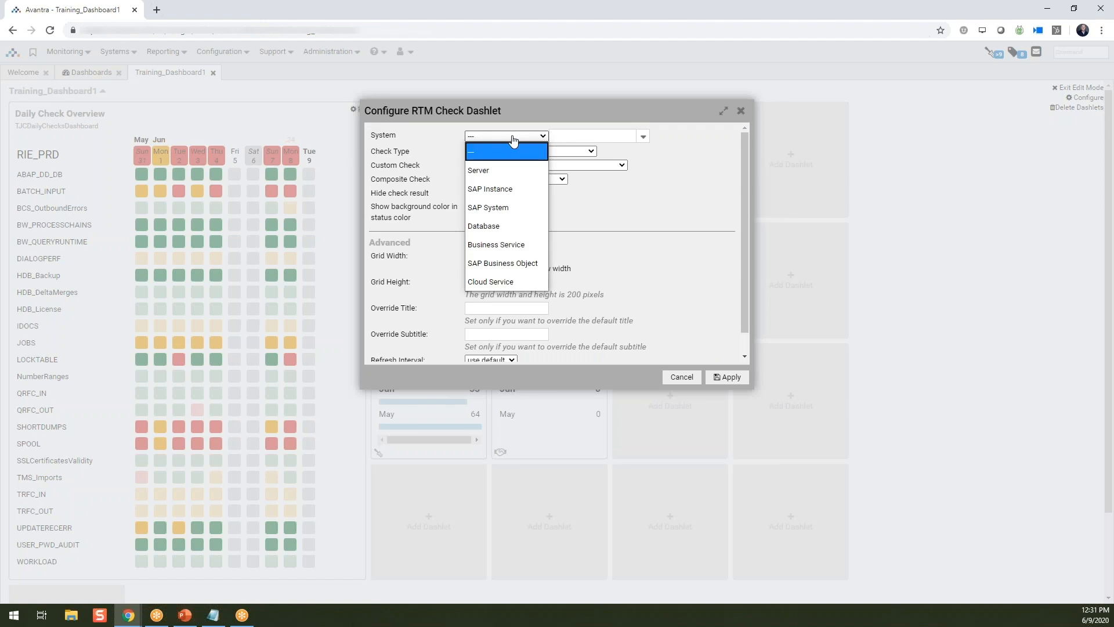
click(488, 169)
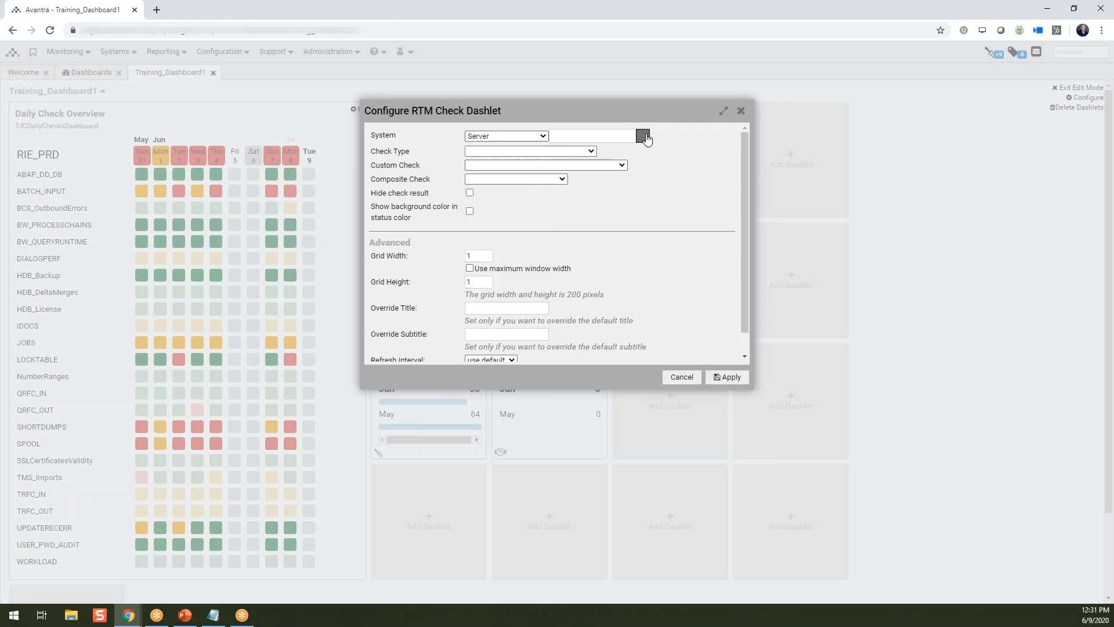
click(643, 137)
click(563, 151)
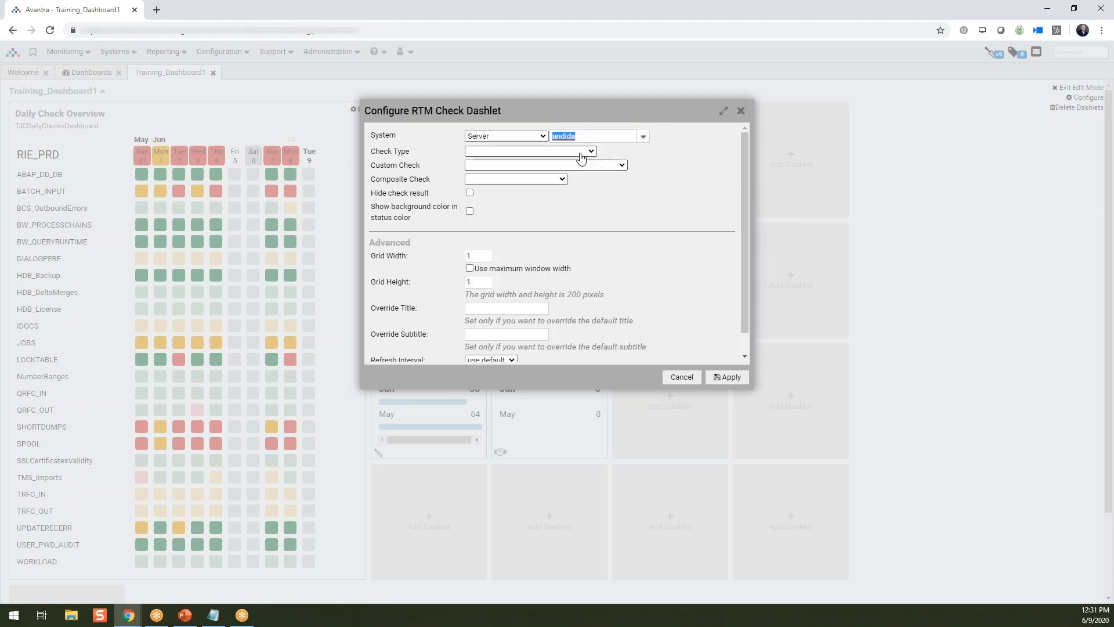
- Set the RTM Check dashlet's check type to CPULOAD and apply its configuration
click(583, 152)
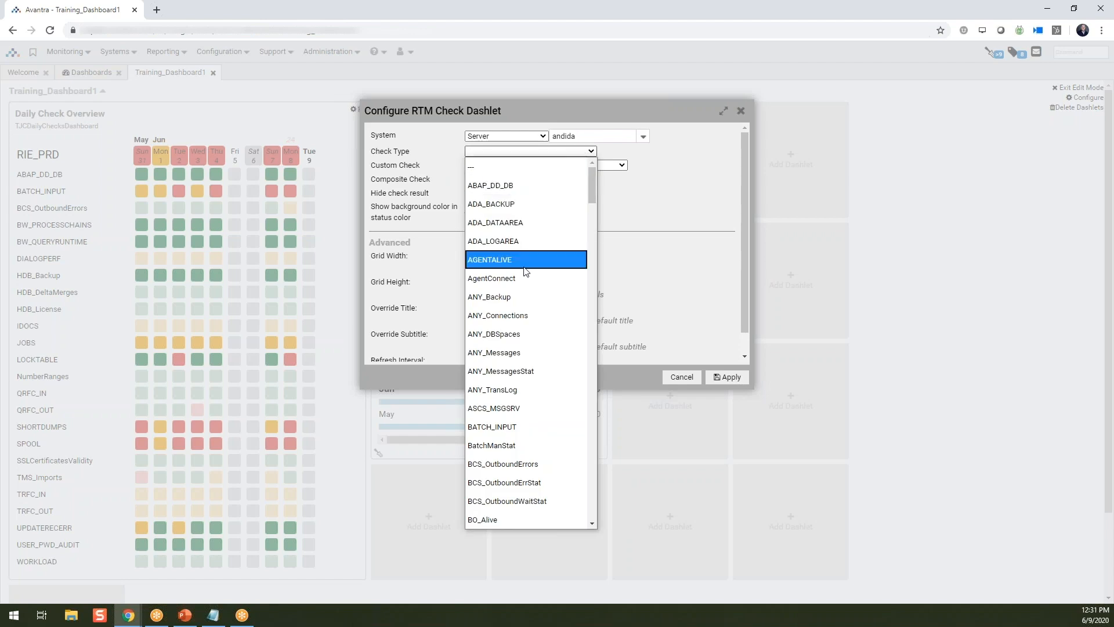
scroll(524, 292, down, 2)
scroll(524, 292, down, 4)
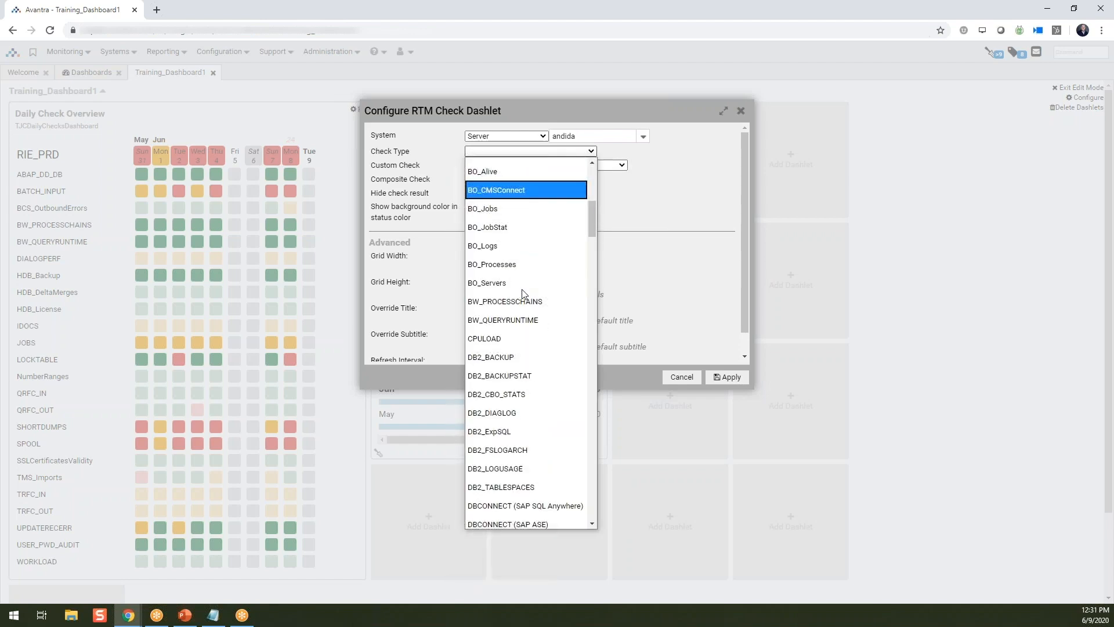
click(492, 341)
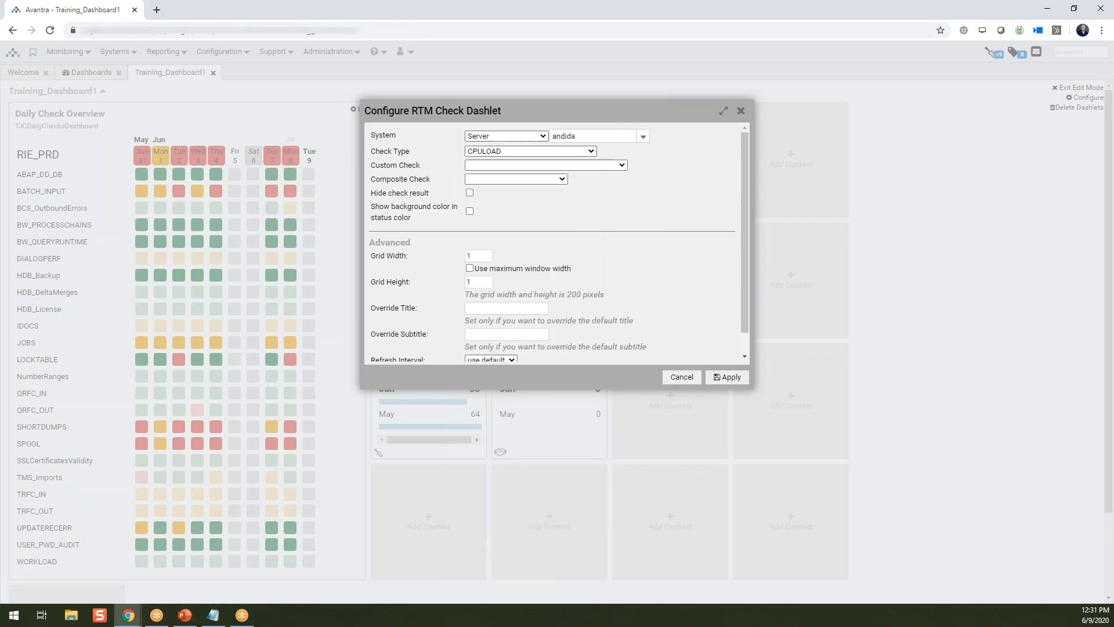
click(726, 379)
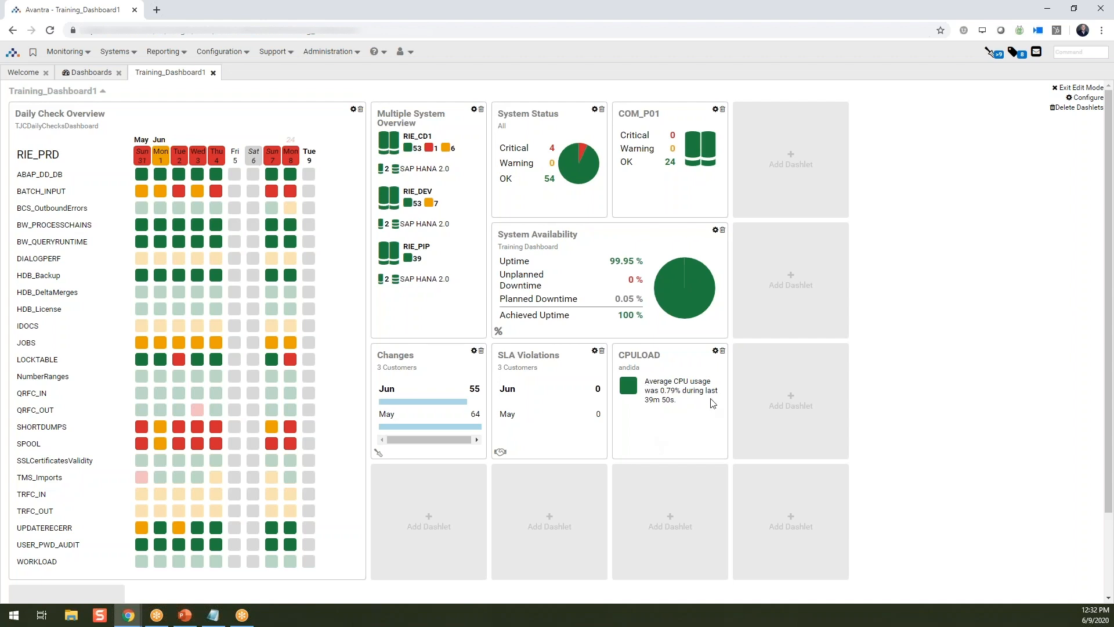
- Move the CPULOAD, SLA Violations and Changes dashlets, in that order, into the dashboard's first row after COM_P01
drag(667, 356, 778, 131)
drag(553, 355, 874, 108)
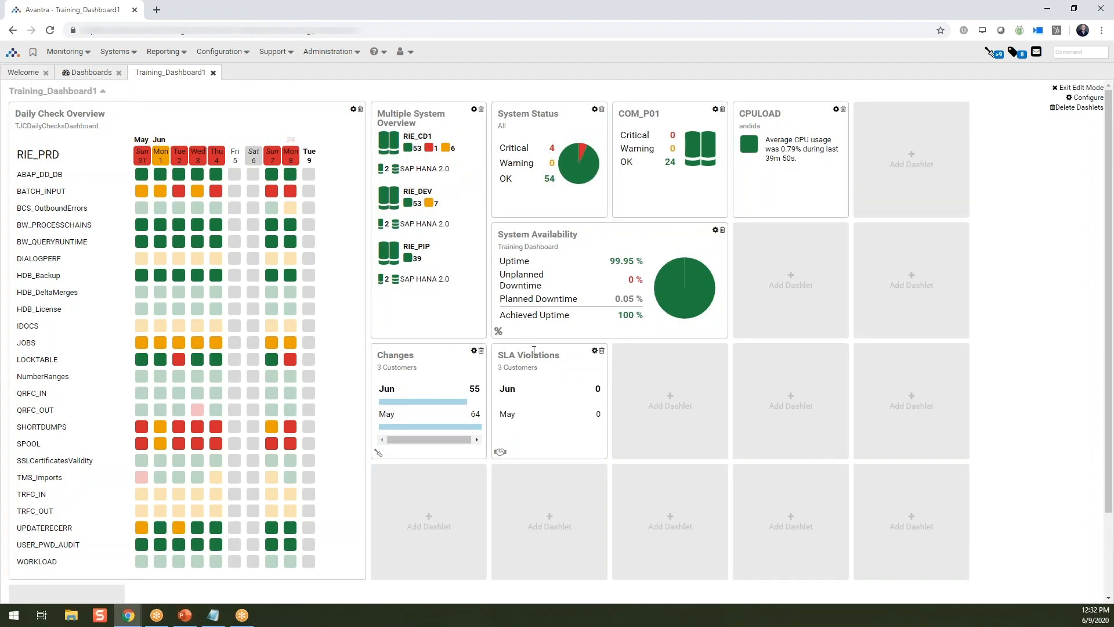
drag(534, 350, 886, 155)
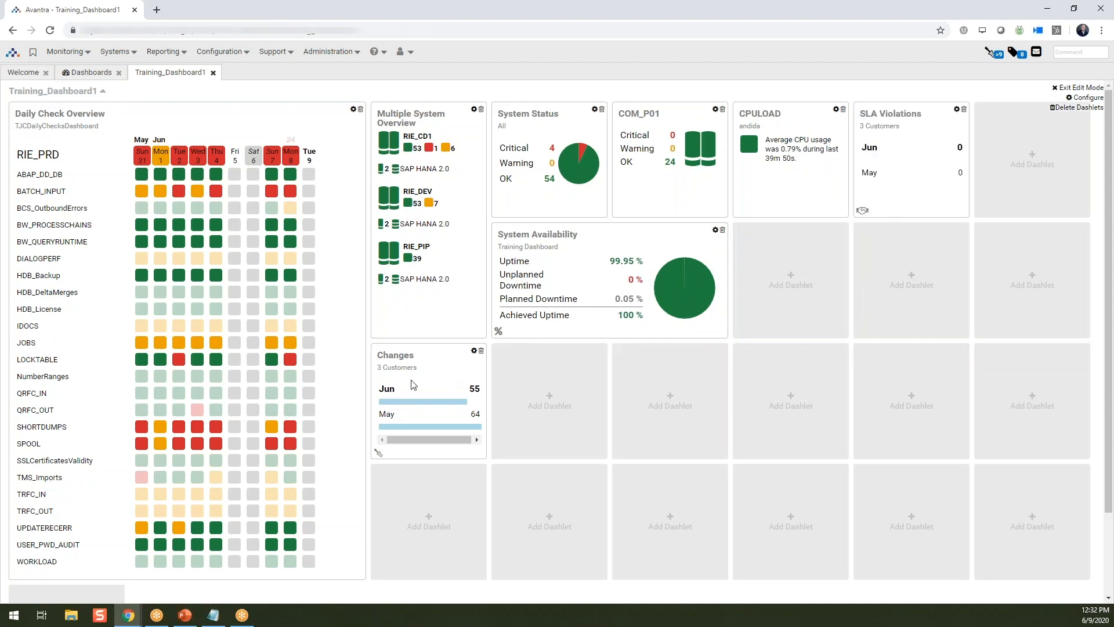
drag(420, 359, 1014, 153)
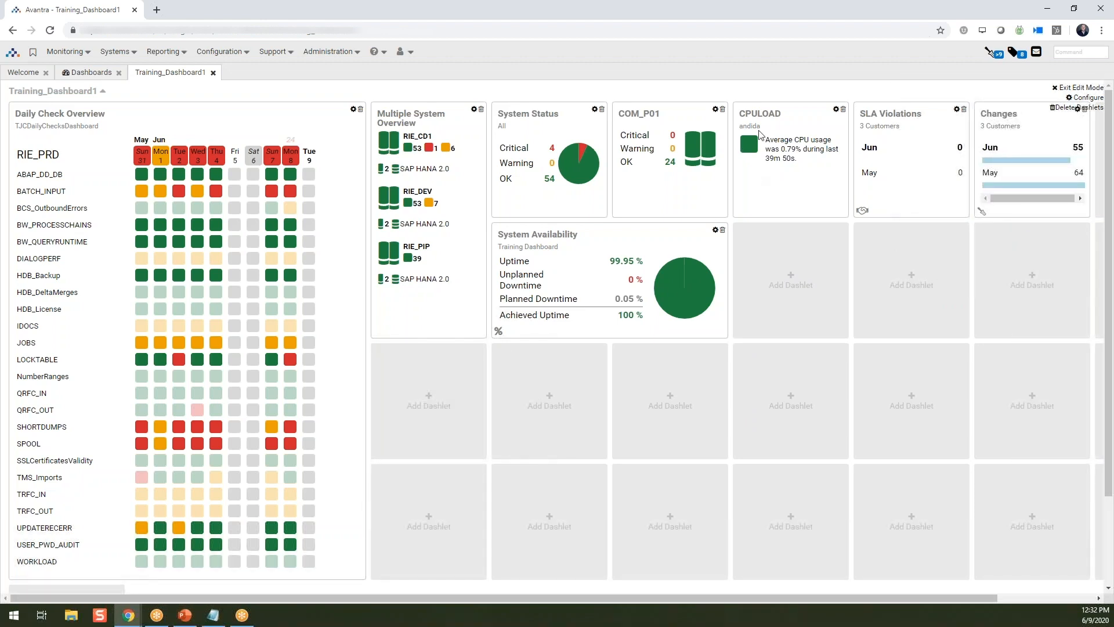
- Add a Critical and Warning Checks dashlet in the empty cell below Multiple System Overview
click(441, 401)
scroll(600, 319, down, 8)
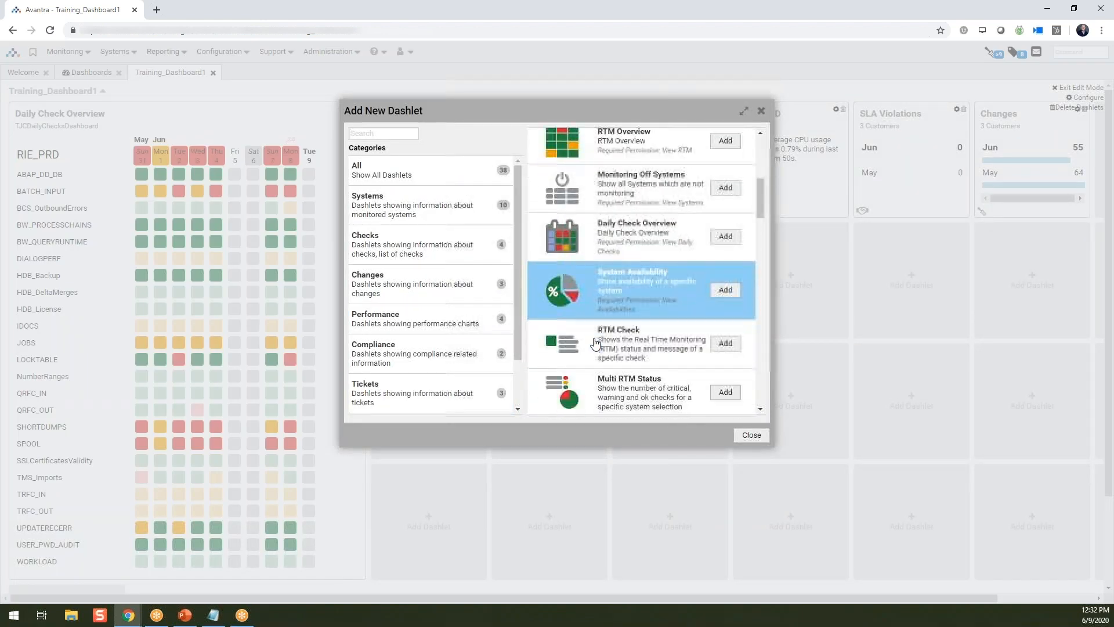
scroll(595, 346, down, 2)
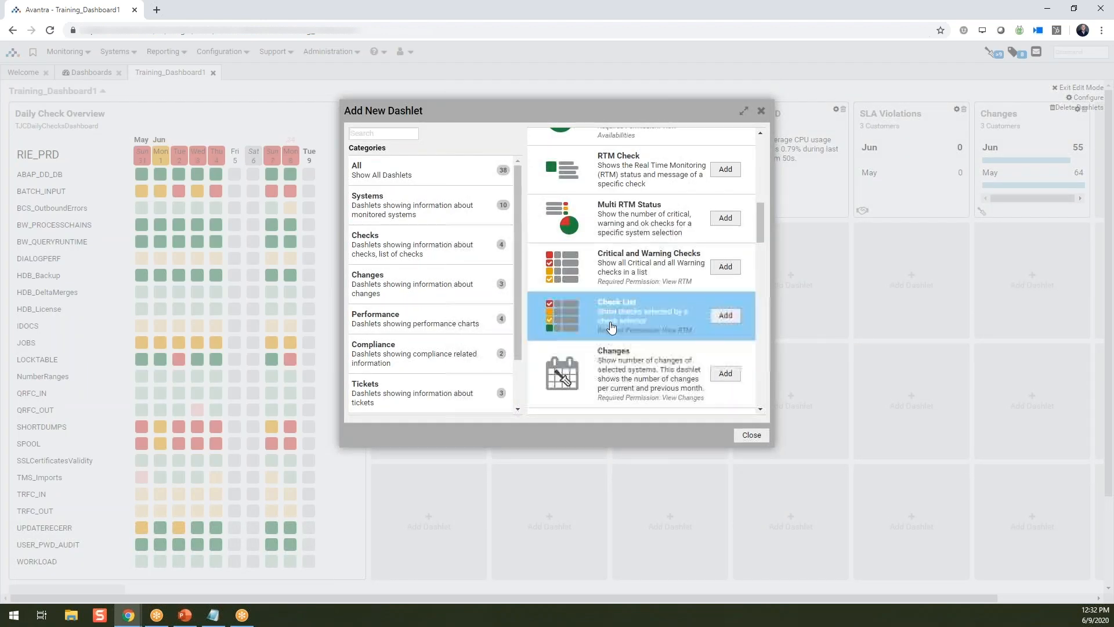
click(733, 267)
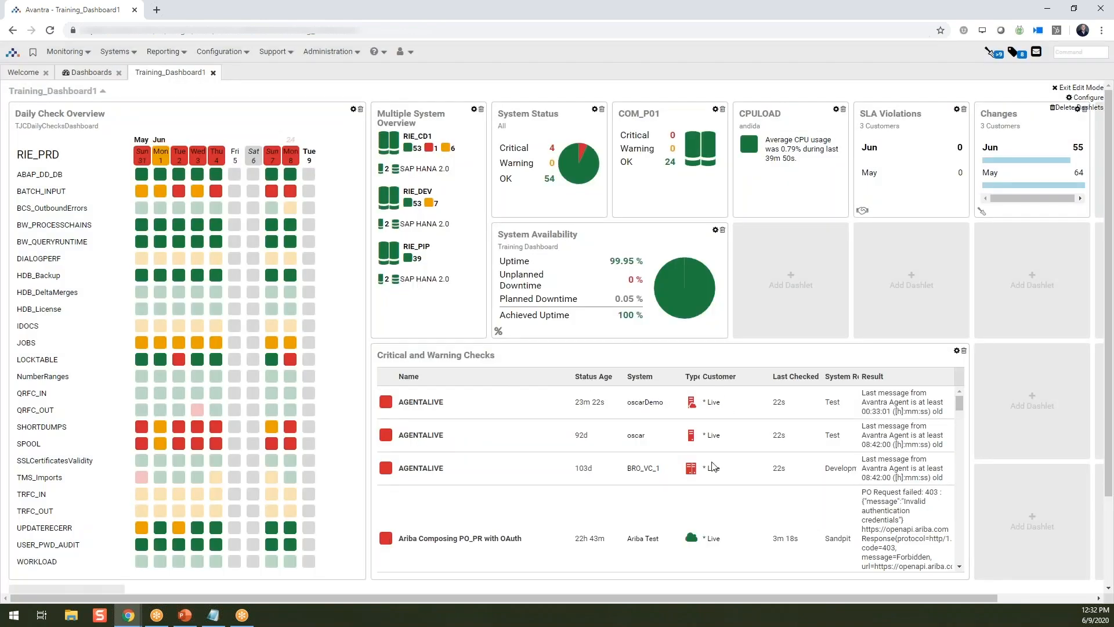
scroll(413, 470, down, 3)
scroll(418, 482, down, 4)
scroll(428, 487, up, 5)
- Add a Charts dashlet beside System Availability and set its system to the server andida
click(776, 298)
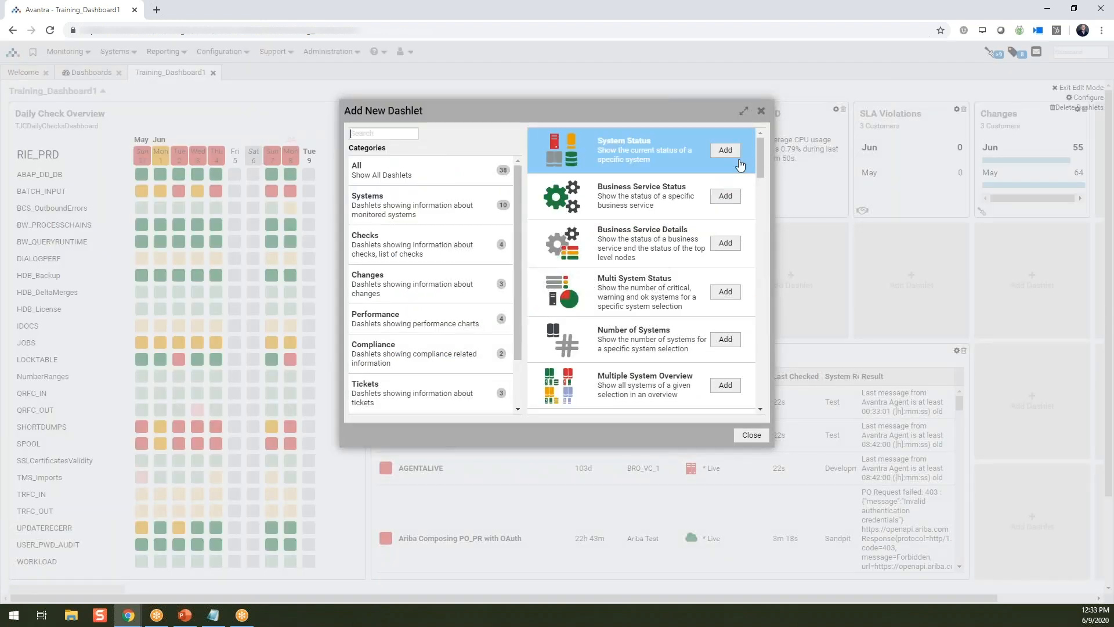
scroll(704, 281, down, 3)
scroll(704, 281, down, 8)
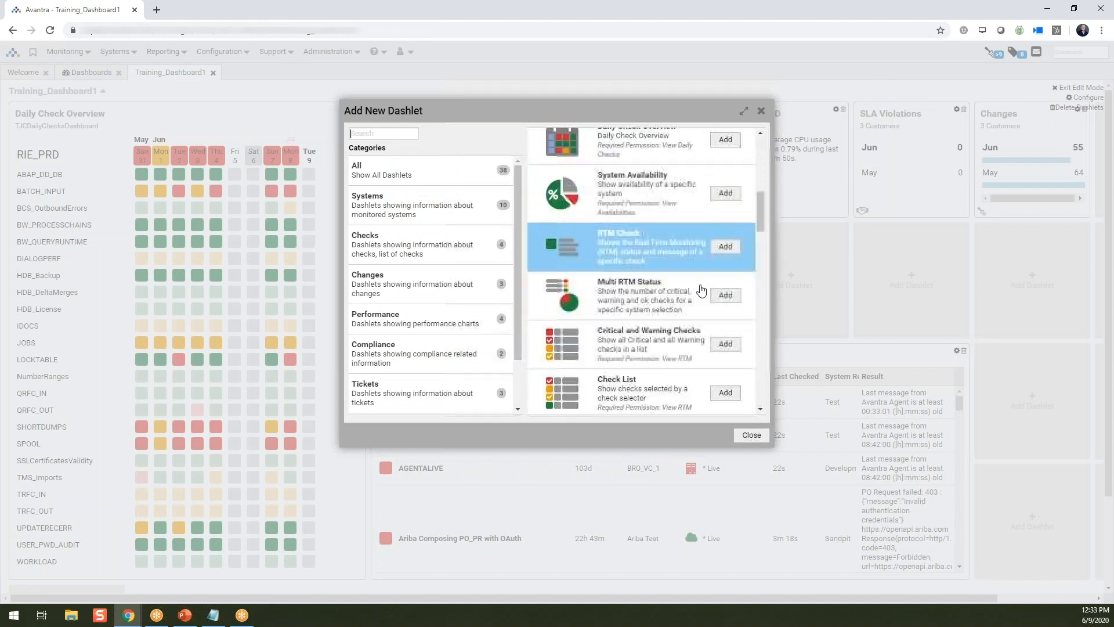
scroll(697, 302, down, 4)
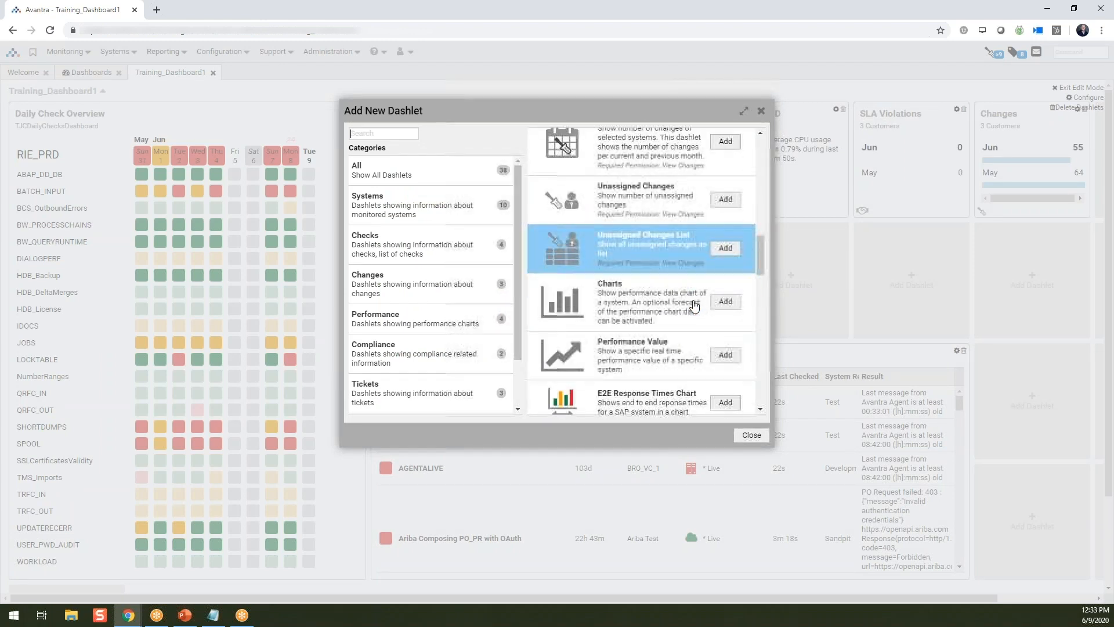
click(724, 243)
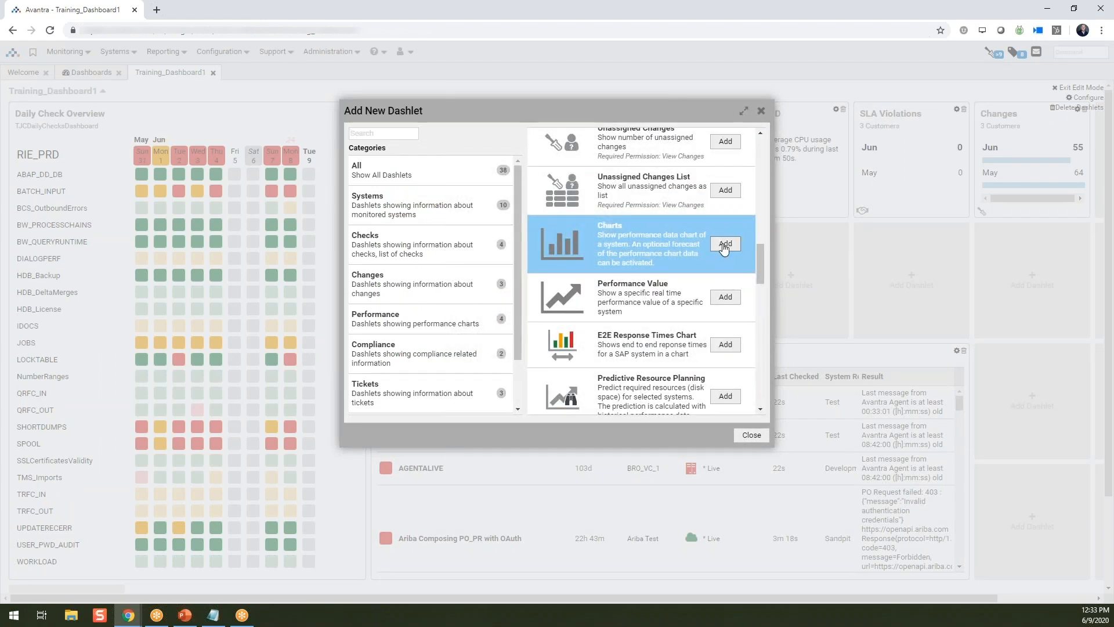
click(539, 139)
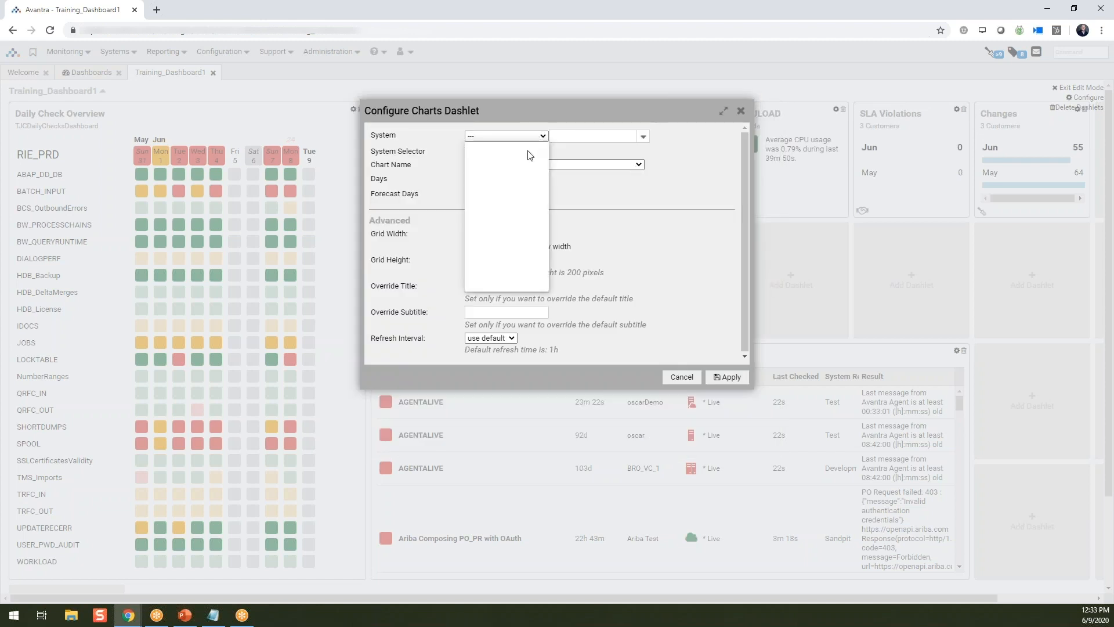
click(525, 167)
click(643, 136)
click(607, 152)
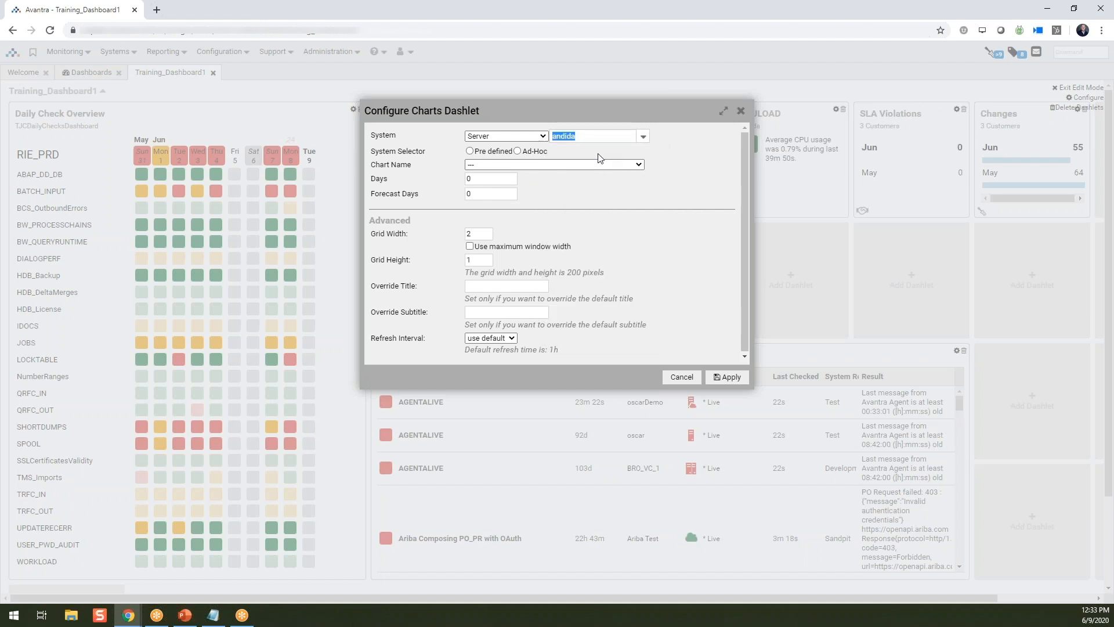
- Choose the Memory Used chart for the Charts dashlet, adjust its number of days and apply the configuration
click(542, 166)
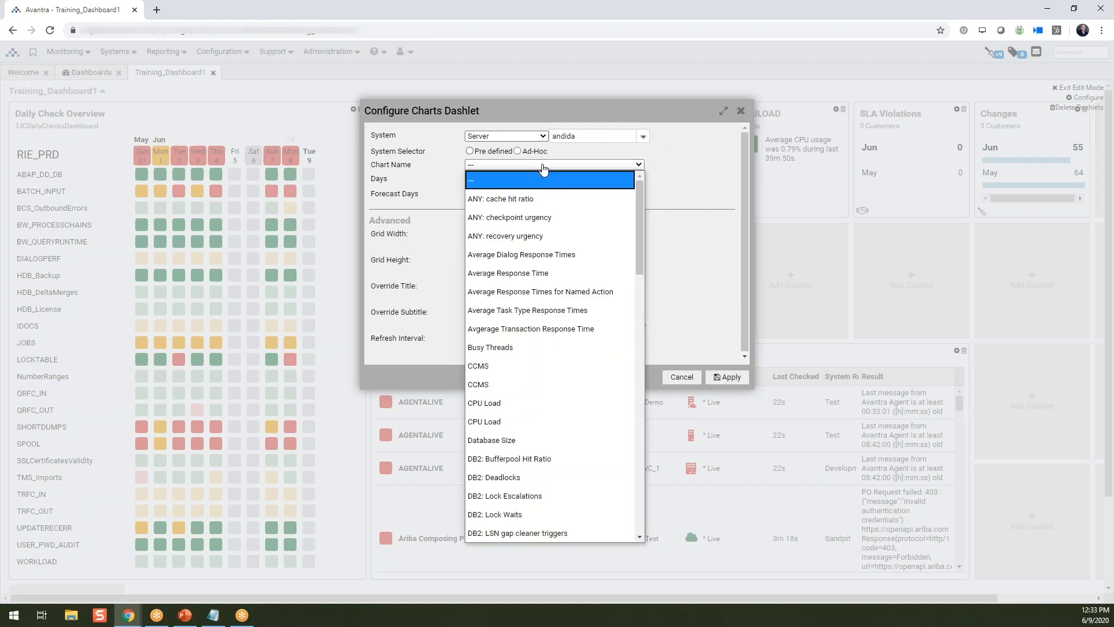
scroll(538, 261, down, 15)
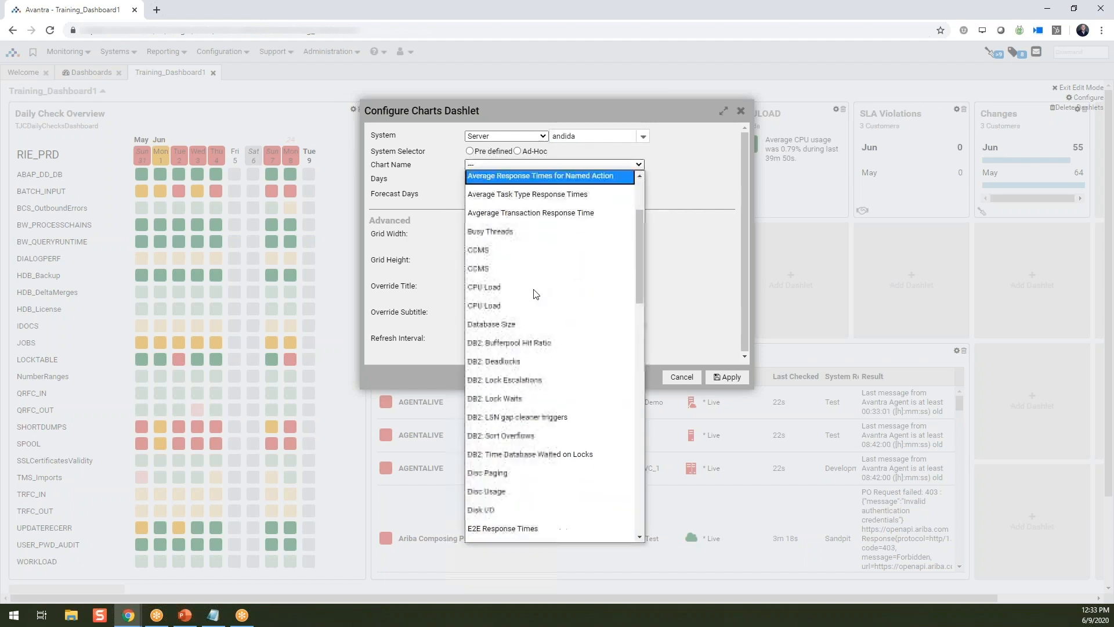
scroll(538, 299, up, 4)
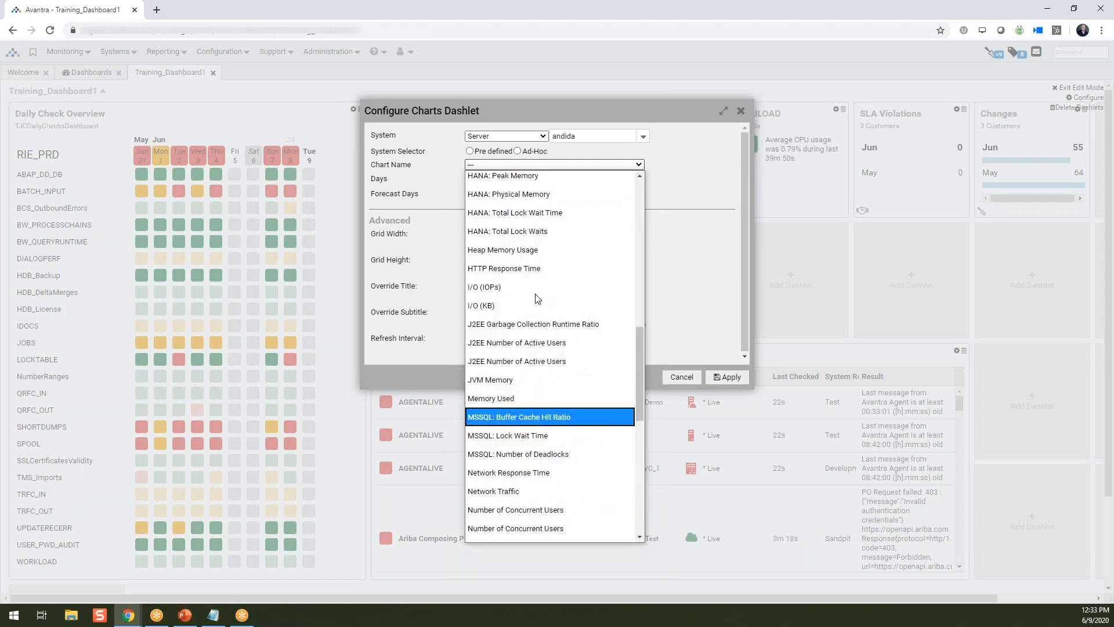
click(520, 400)
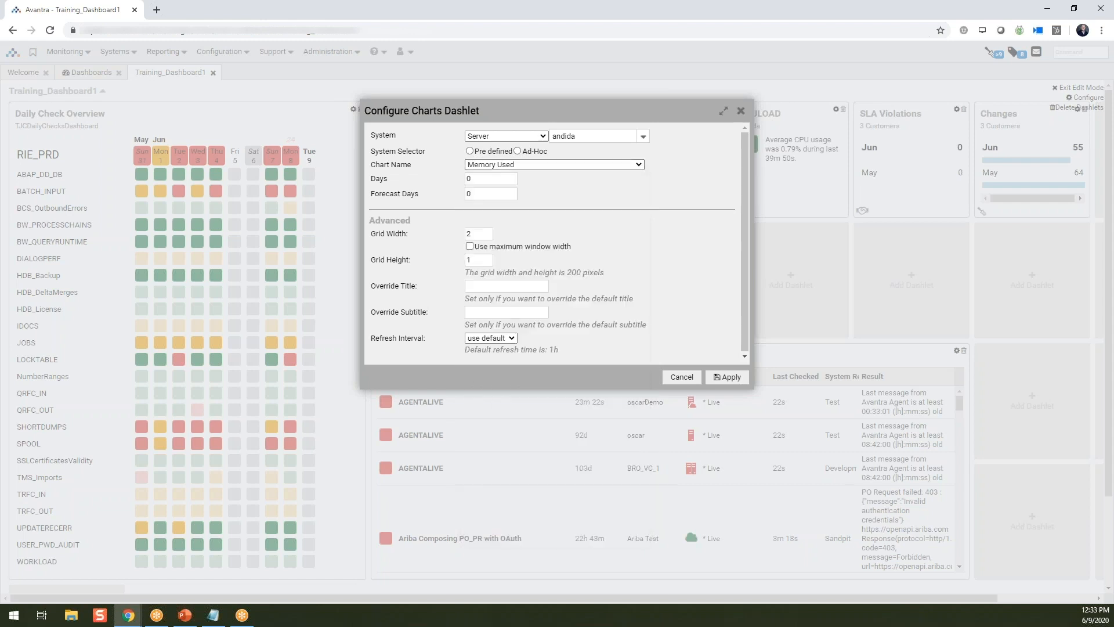
drag(473, 179, 459, 181)
click(741, 381)
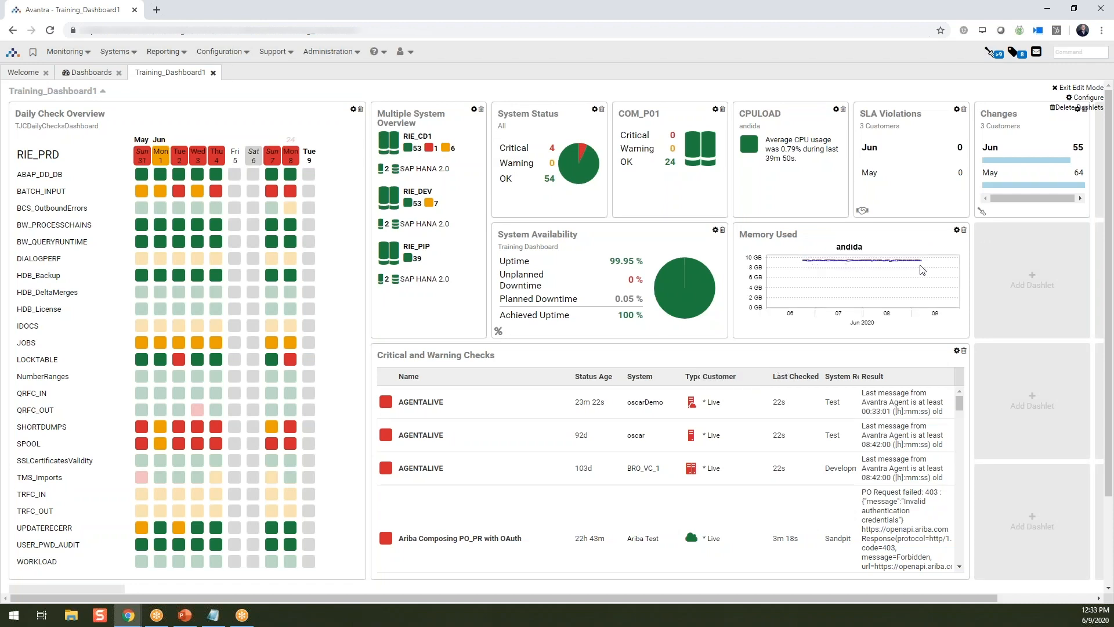
- Add a Logo dashlet in the empty cell below the Changes dashlet
click(1033, 279)
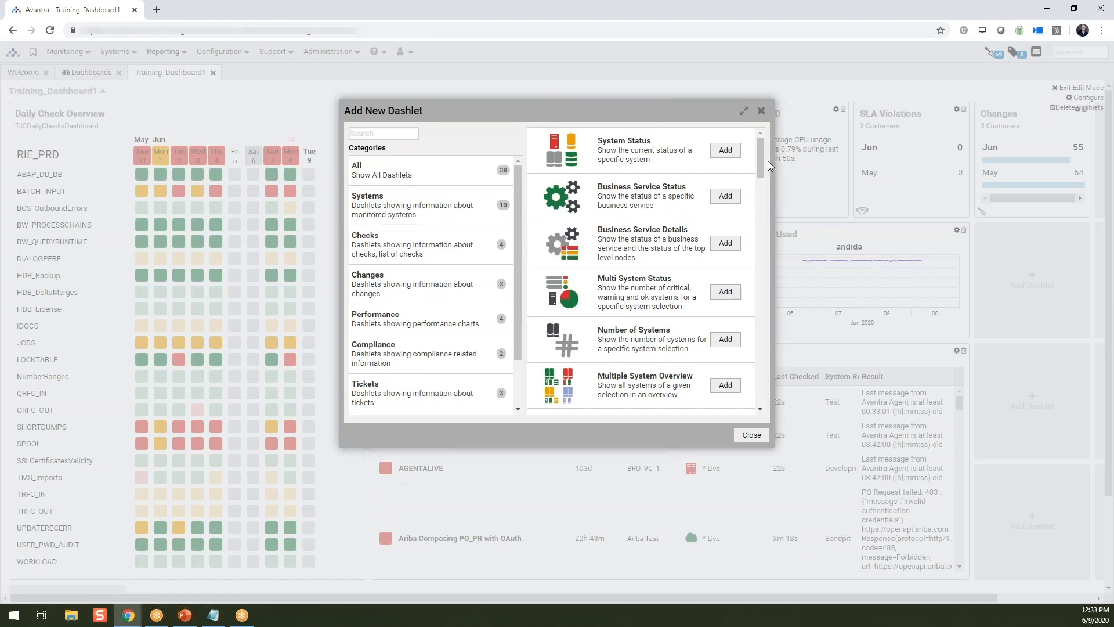
drag(761, 163, 765, 357)
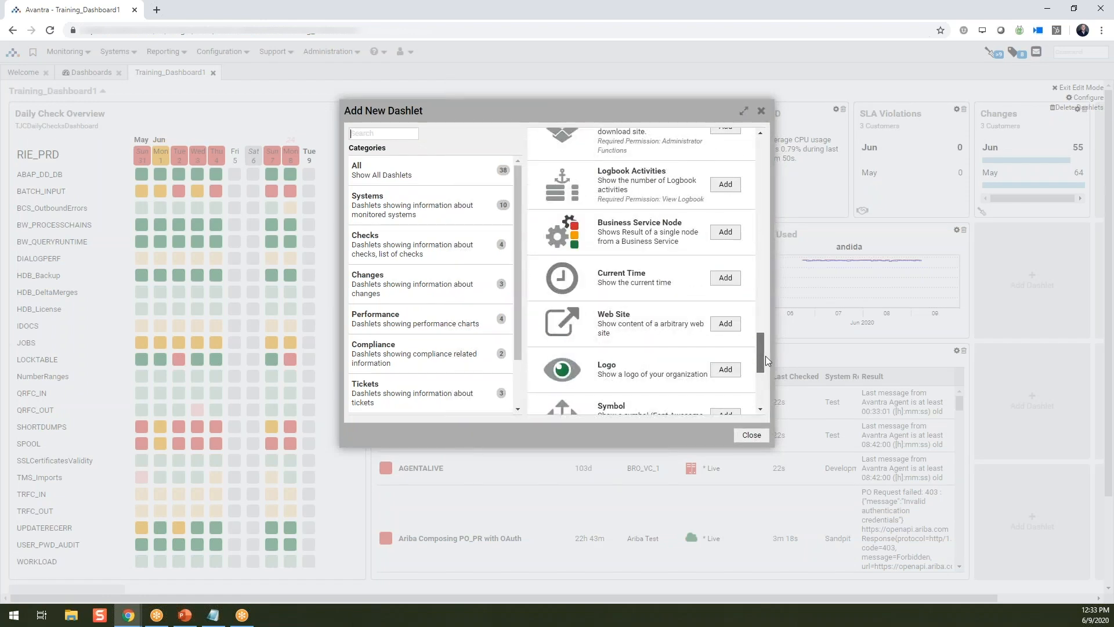
click(734, 373)
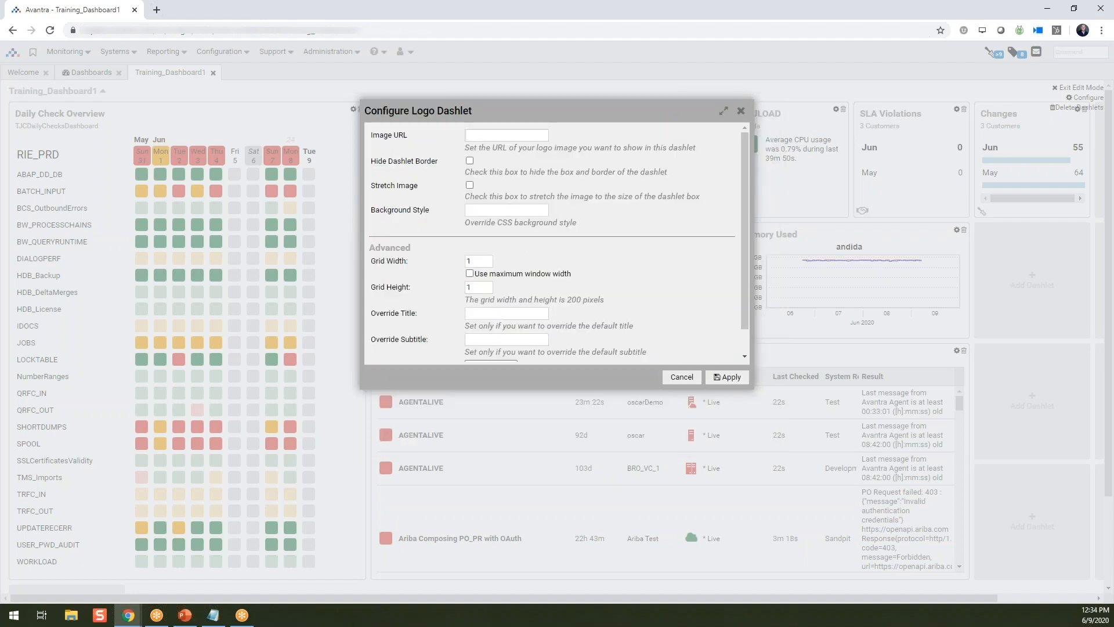
- Switch to the Google image results and copy the image address of the enlarged Wayne Enterprises logo
drag(417, 626, 399, 225)
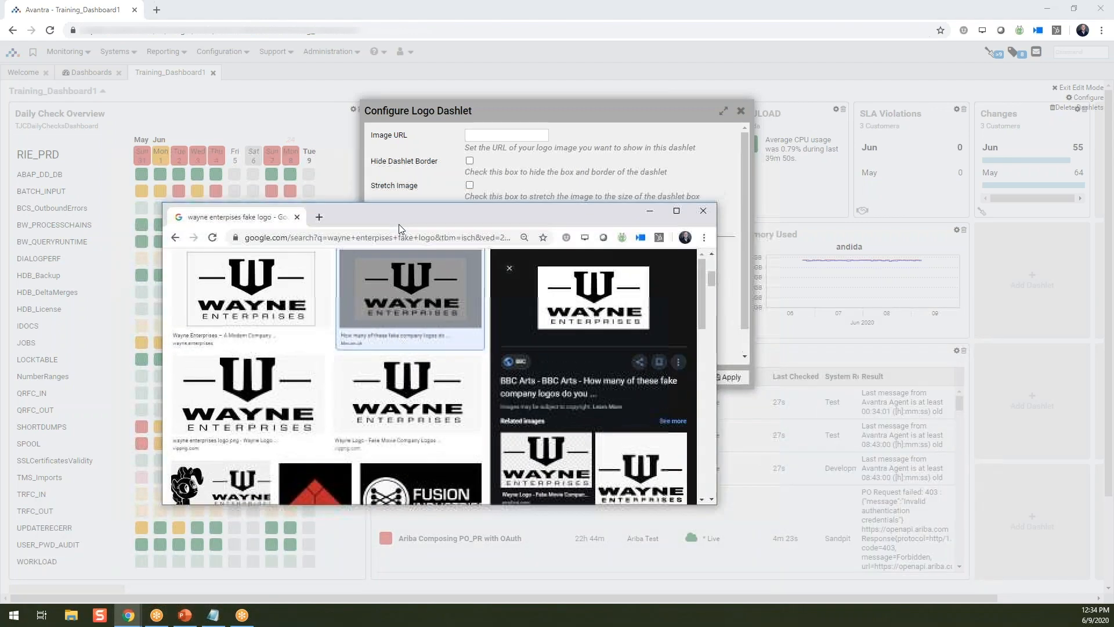
right_click(583, 304)
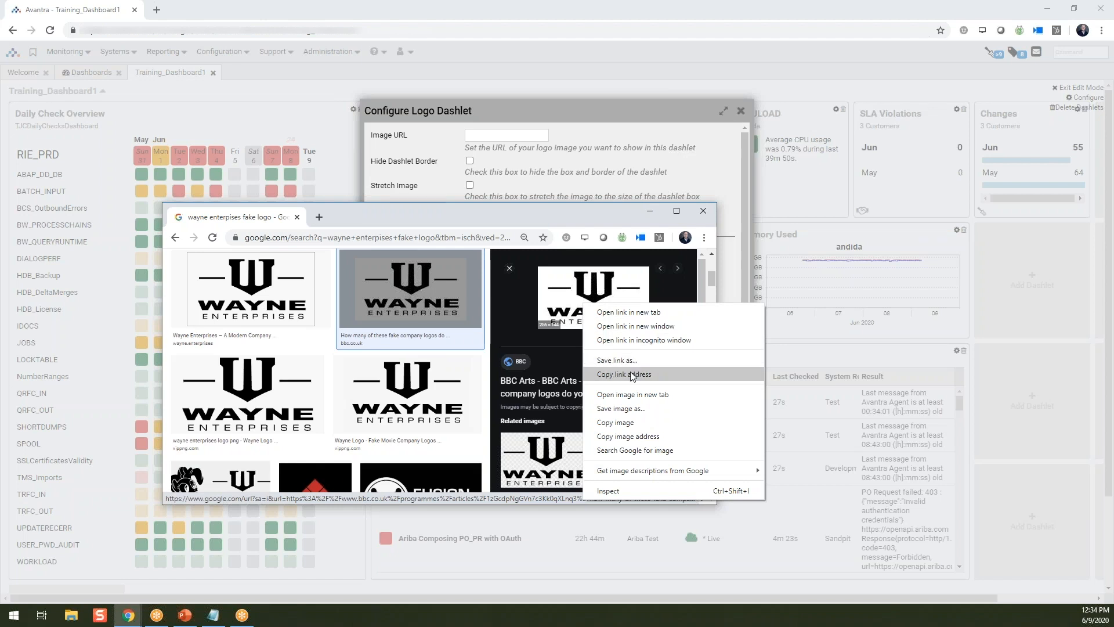
click(654, 437)
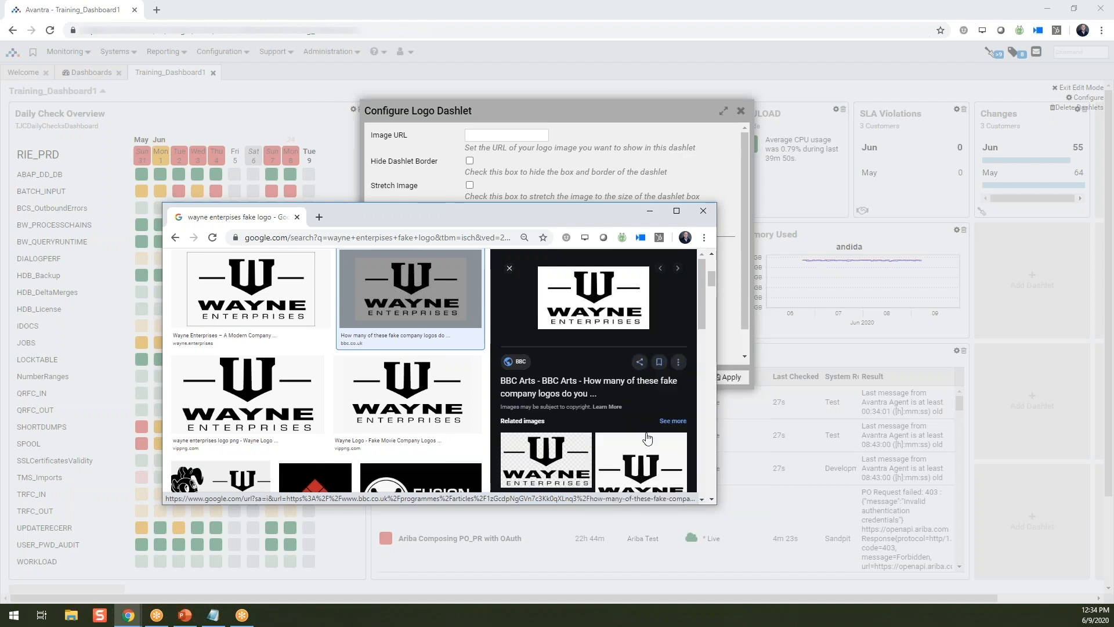
click(649, 211)
- Paste the copied address as the Logo dashlet's image URL, hide its border, stretch the image and apply
key(ctrl+v)
click(470, 161)
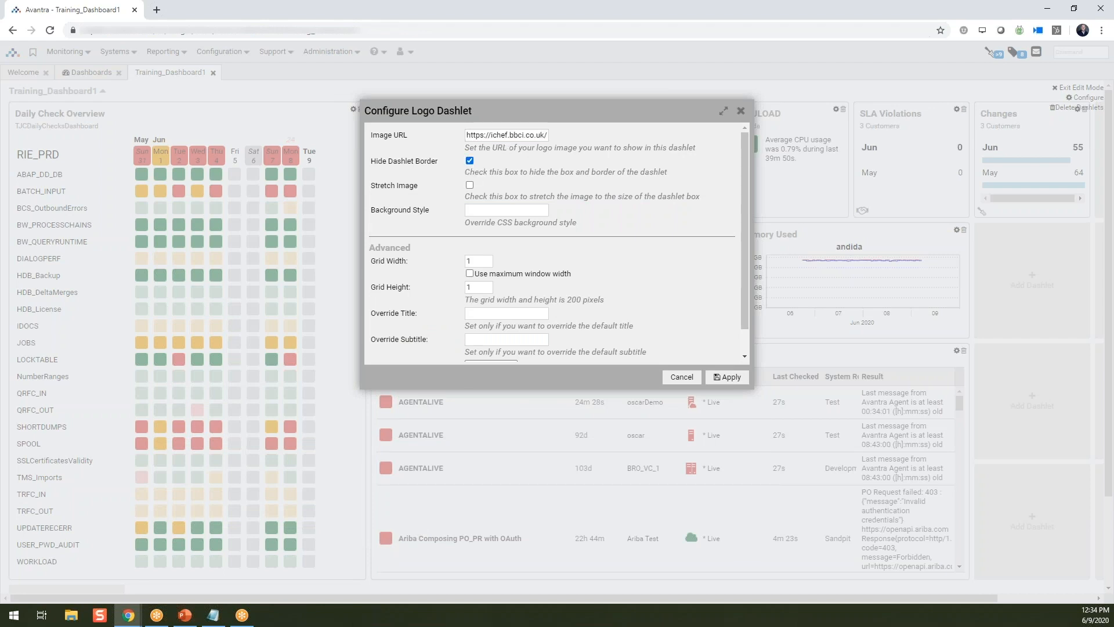
click(470, 186)
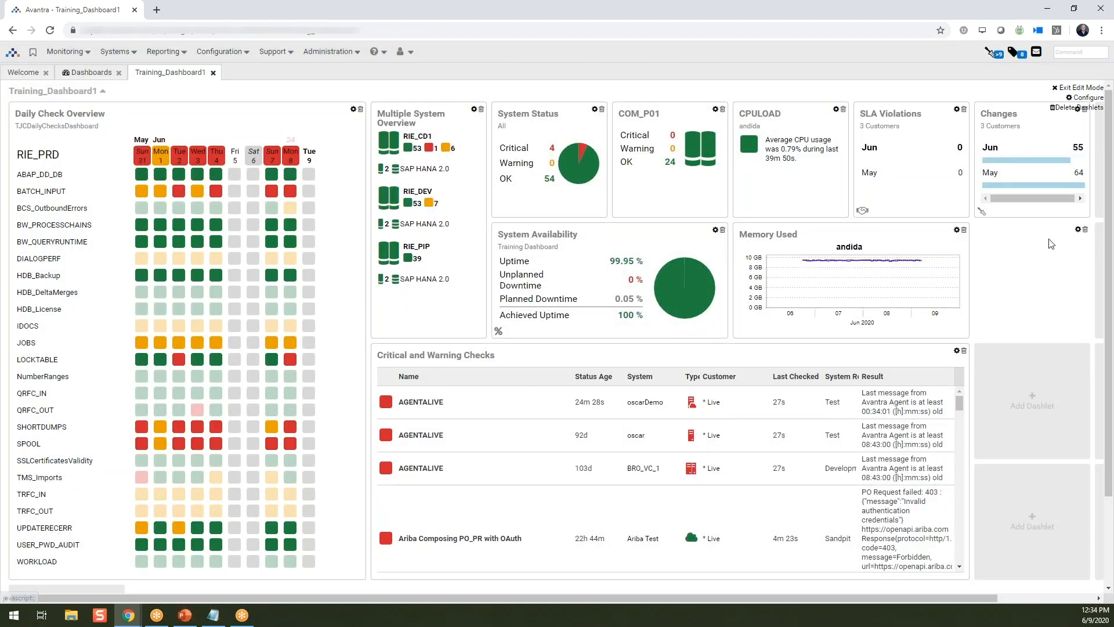
- Add a Start/Stop dashlet in the empty cell below the Wayne Enterprises logo
click(1032, 400)
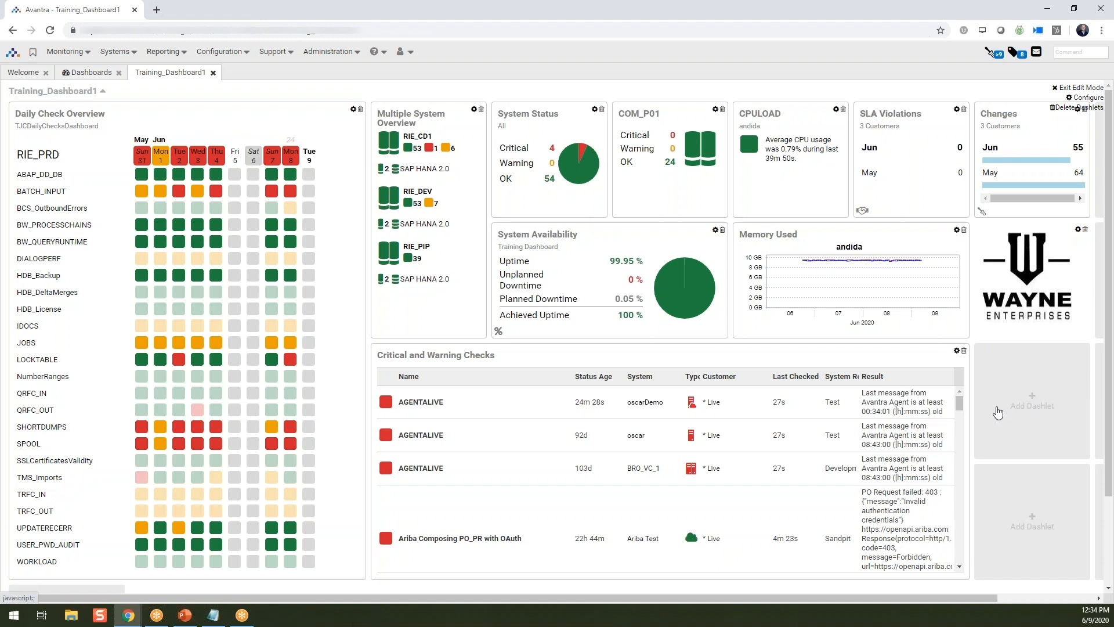
scroll(643, 332, down, 8)
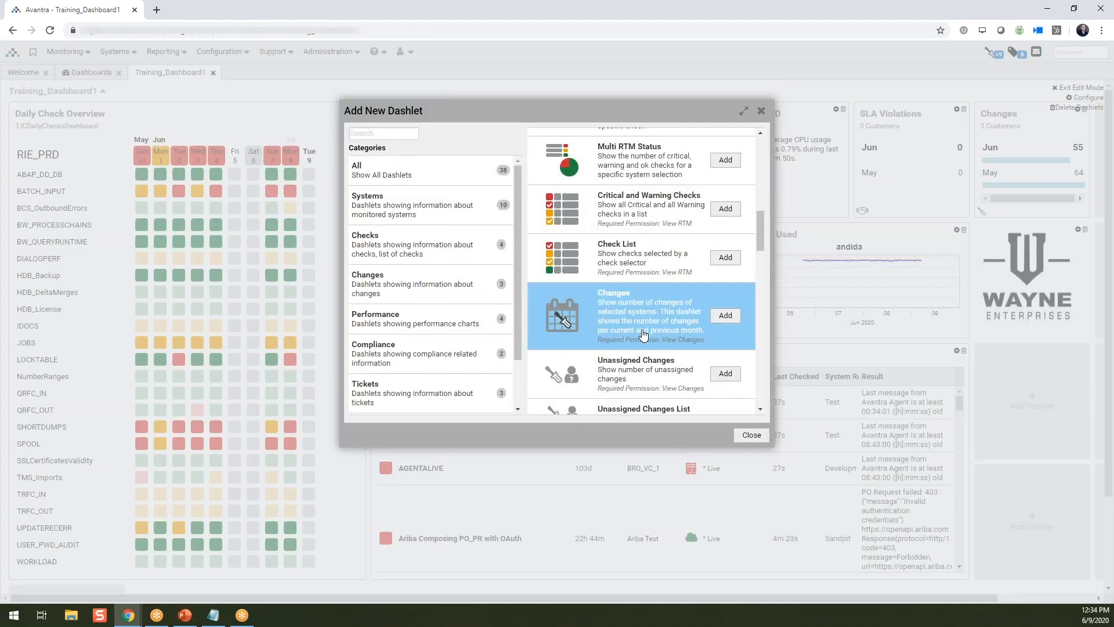
scroll(642, 332, down, 8)
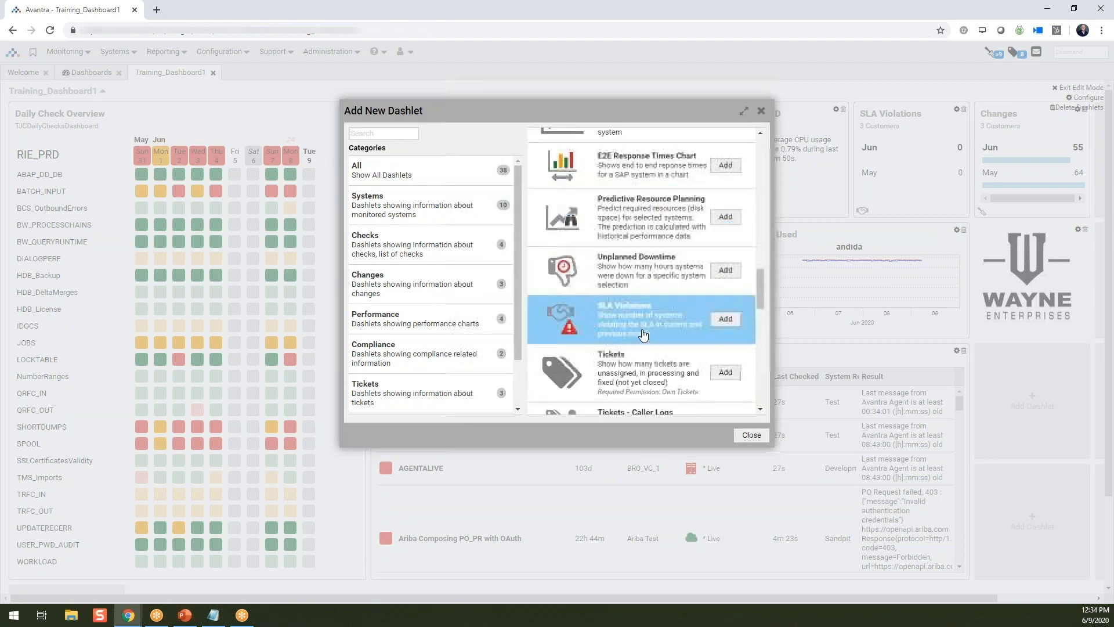
scroll(642, 334, down, 2)
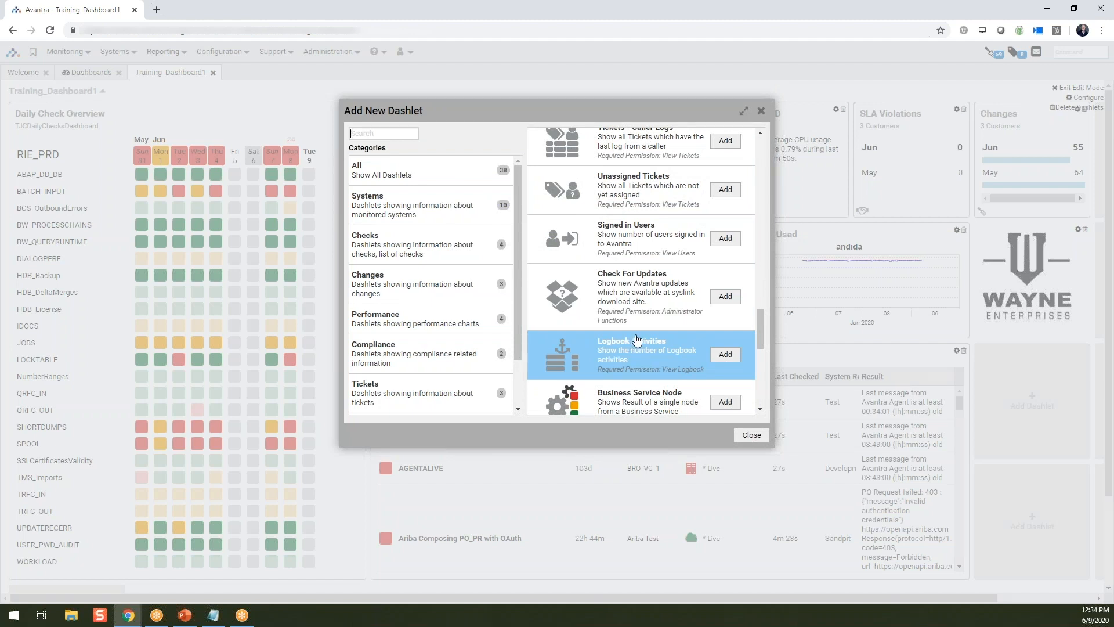
scroll(637, 340, down, 8)
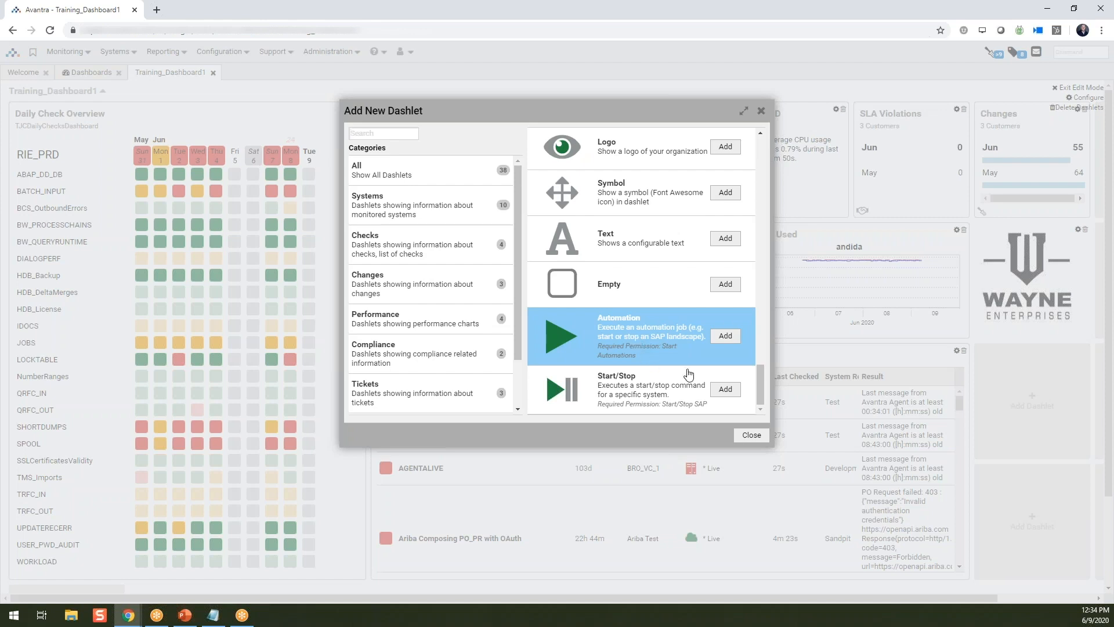
click(725, 390)
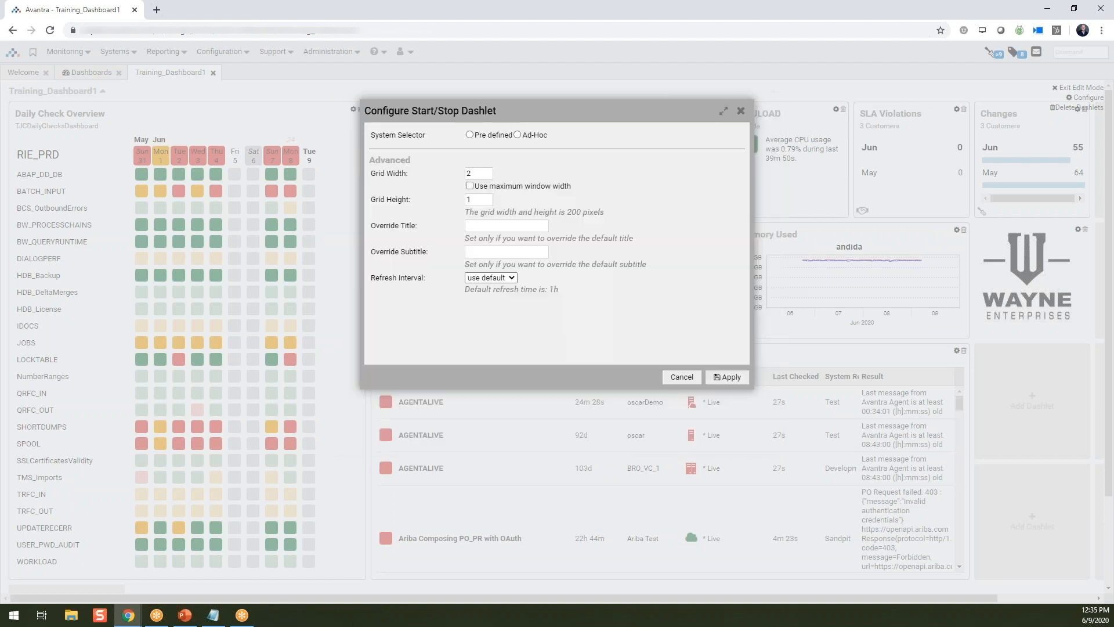
- Set the Start/Stop dashlet's system selector to the predefined 3 Customers, apply, and check its system selection list
click(496, 139)
click(496, 146)
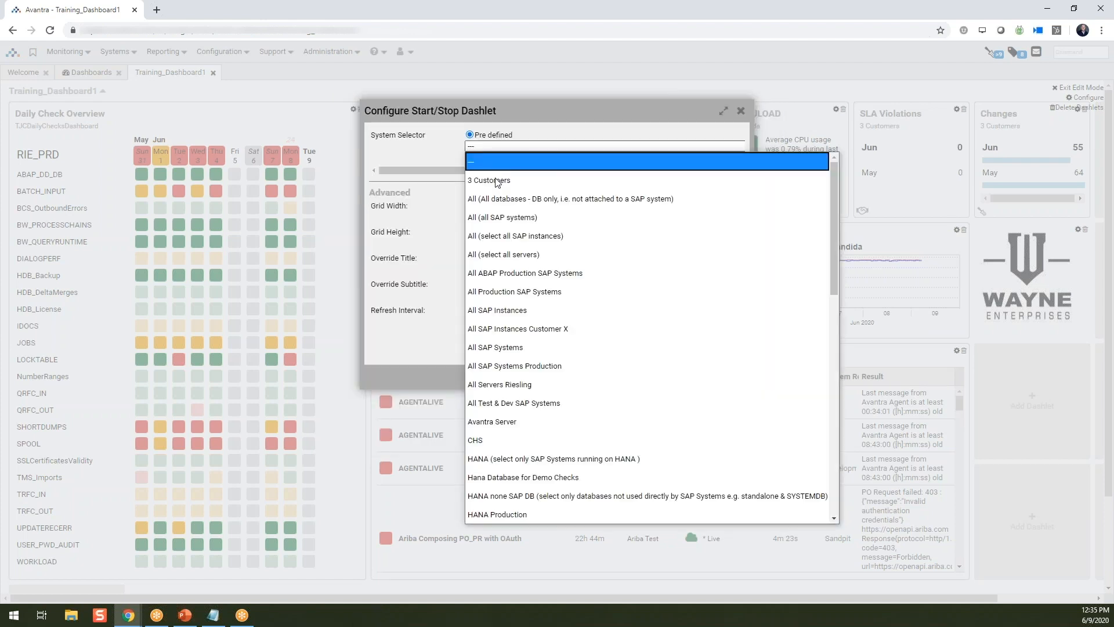
click(496, 181)
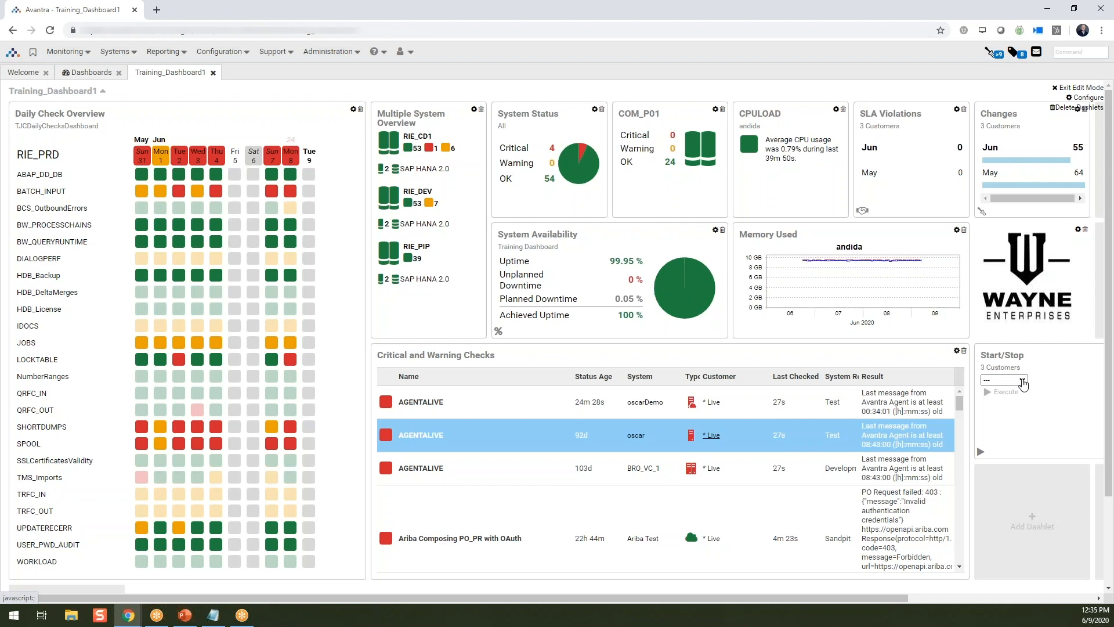
click(1024, 384)
click(1024, 383)
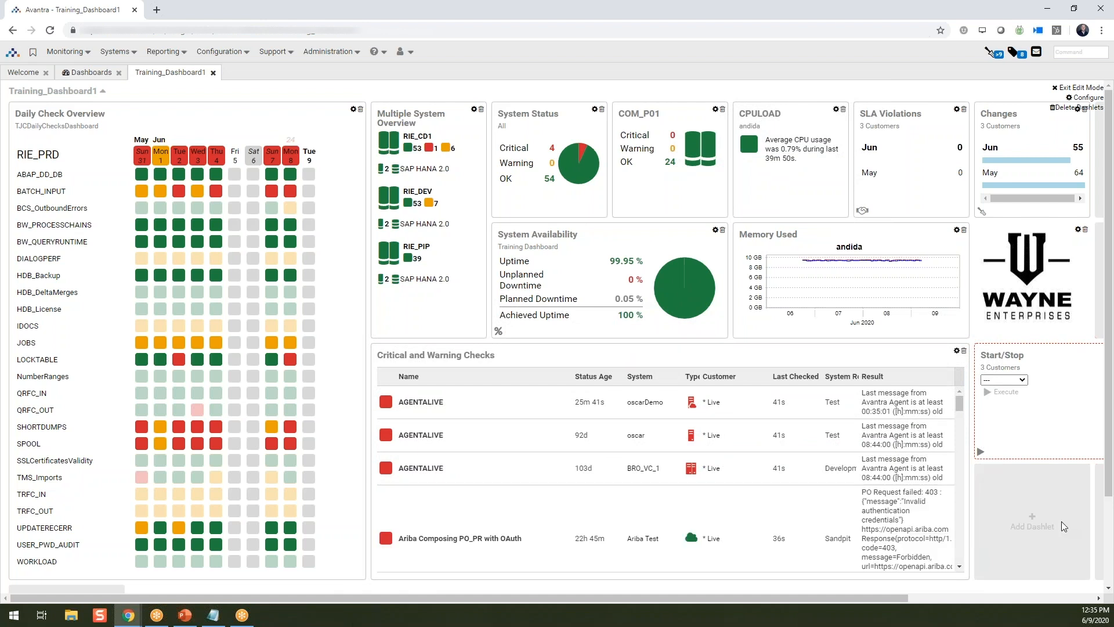
- Add a Symbol dashlet in the empty cell below the Start/Stop dashlet
click(1034, 521)
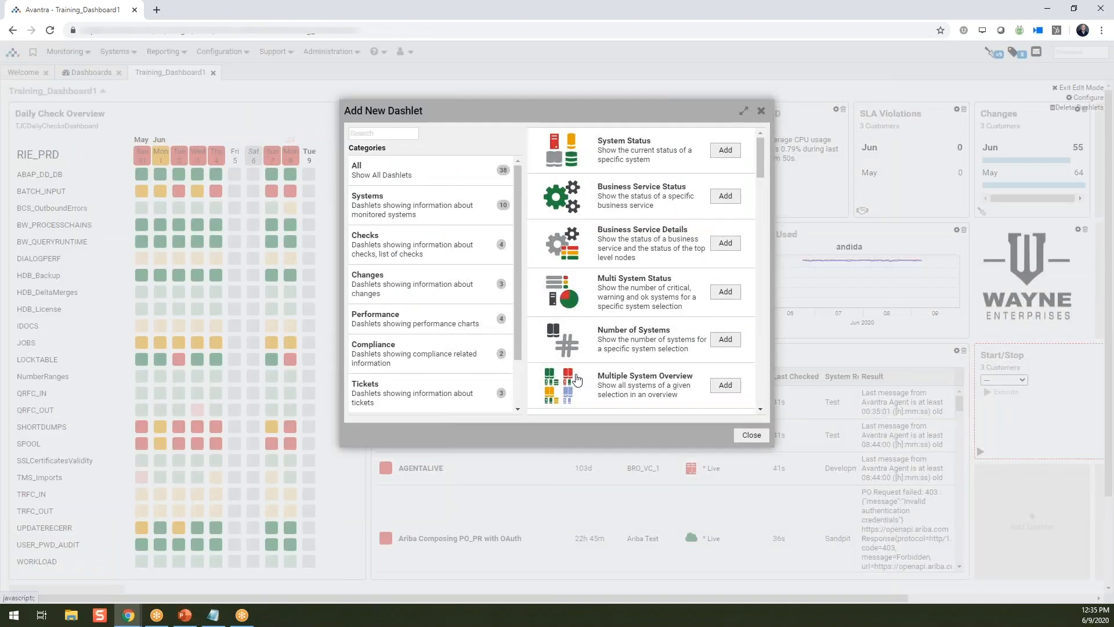
scroll(592, 348, down, 5)
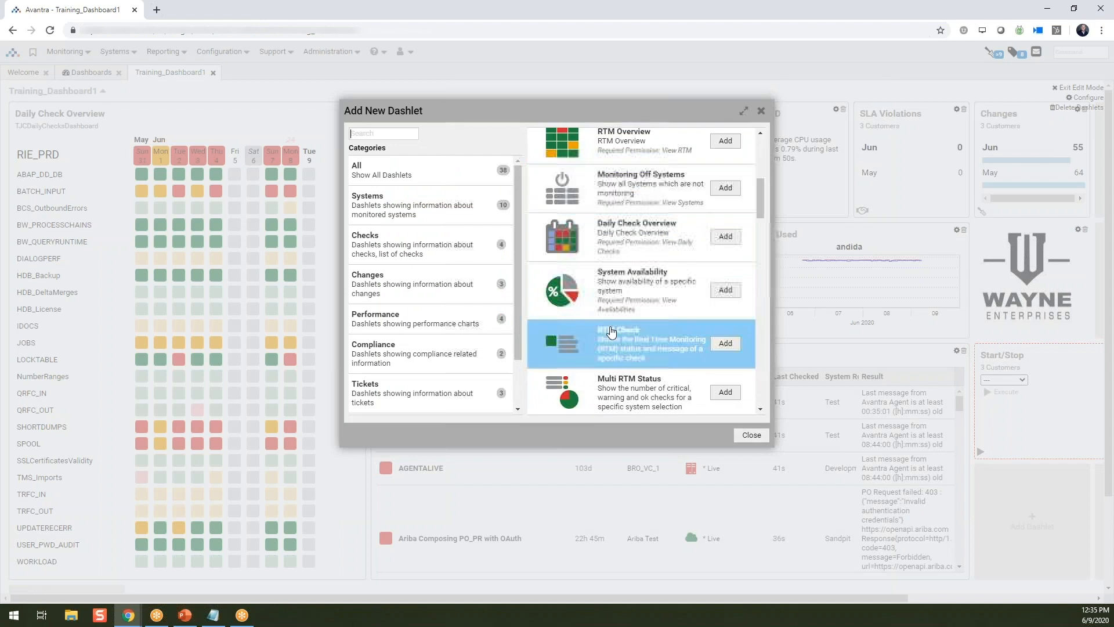
scroll(611, 331, down, 3)
scroll(612, 332, down, 5)
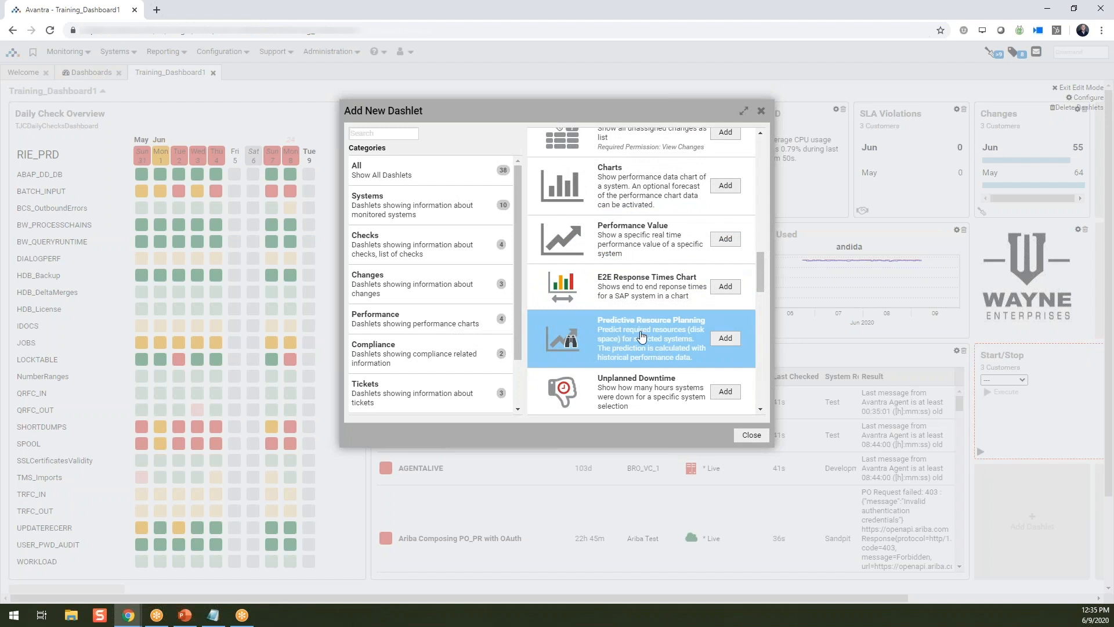
scroll(642, 336, down, 4)
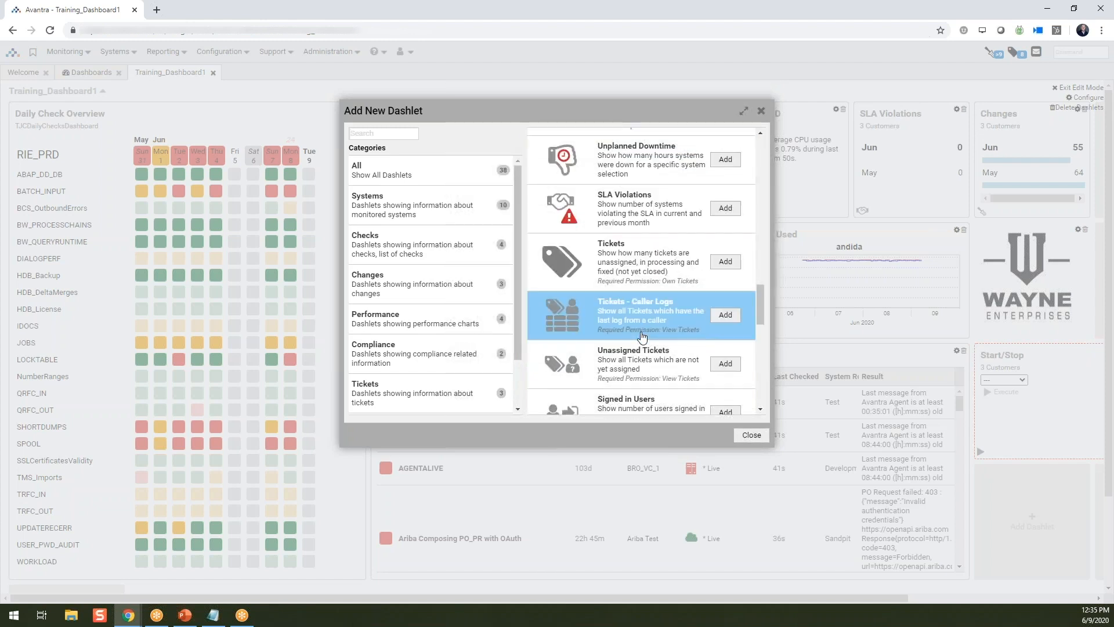
scroll(642, 331, down, 2)
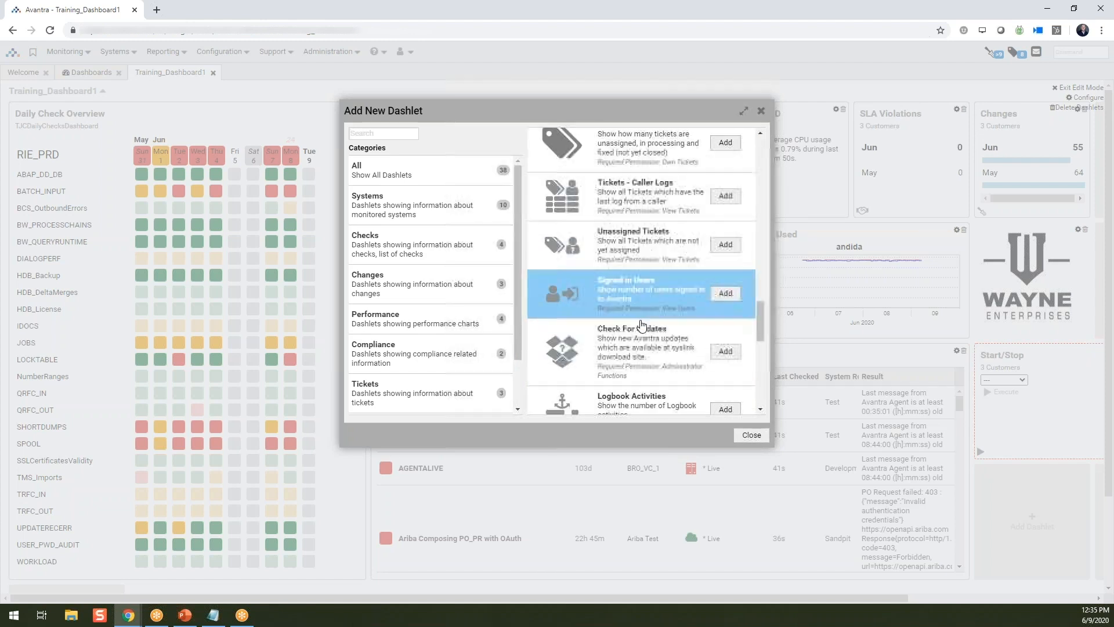
scroll(641, 325, down, 6)
scroll(643, 327, down, 1)
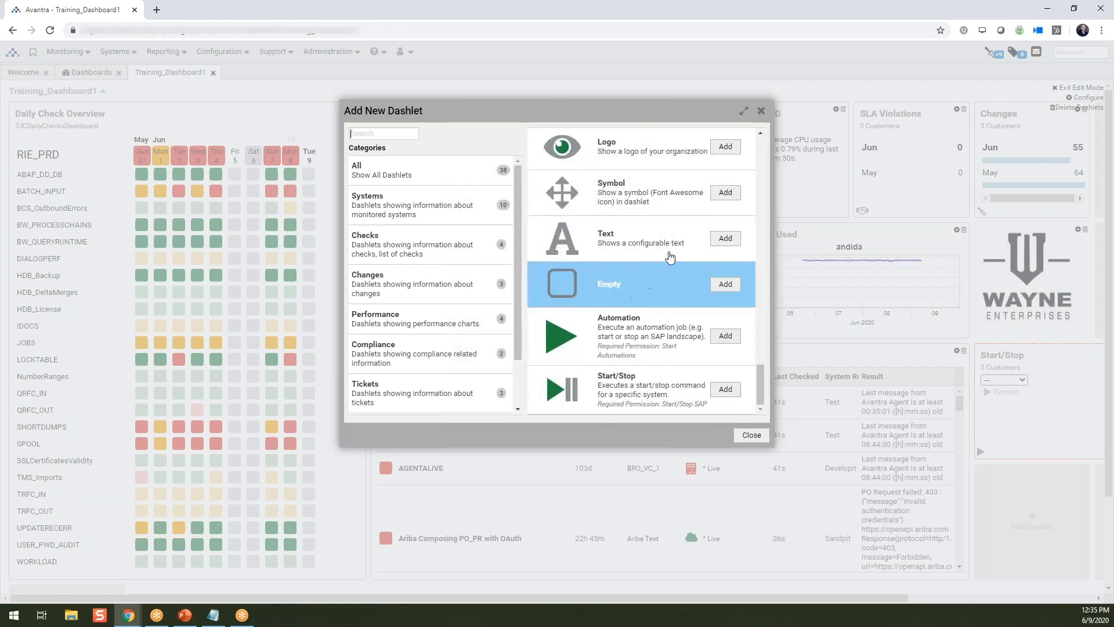
click(725, 192)
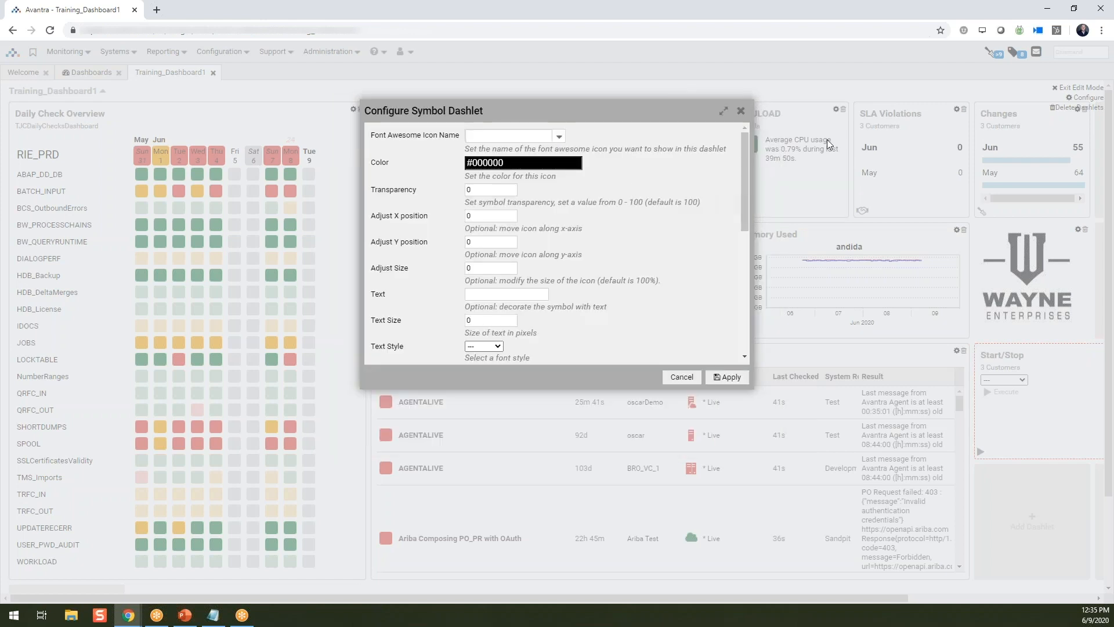
- Give the Symbol dashlet the chevron-right icon in light blue (#5ecfff) and apply the configuration
click(558, 136)
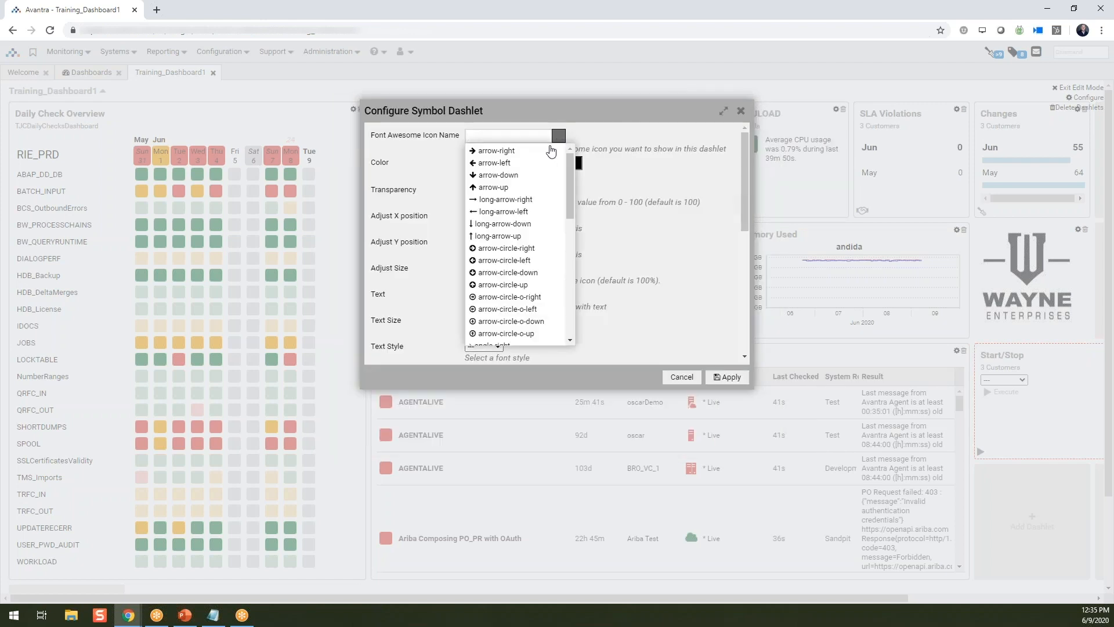
scroll(529, 273, down, 4)
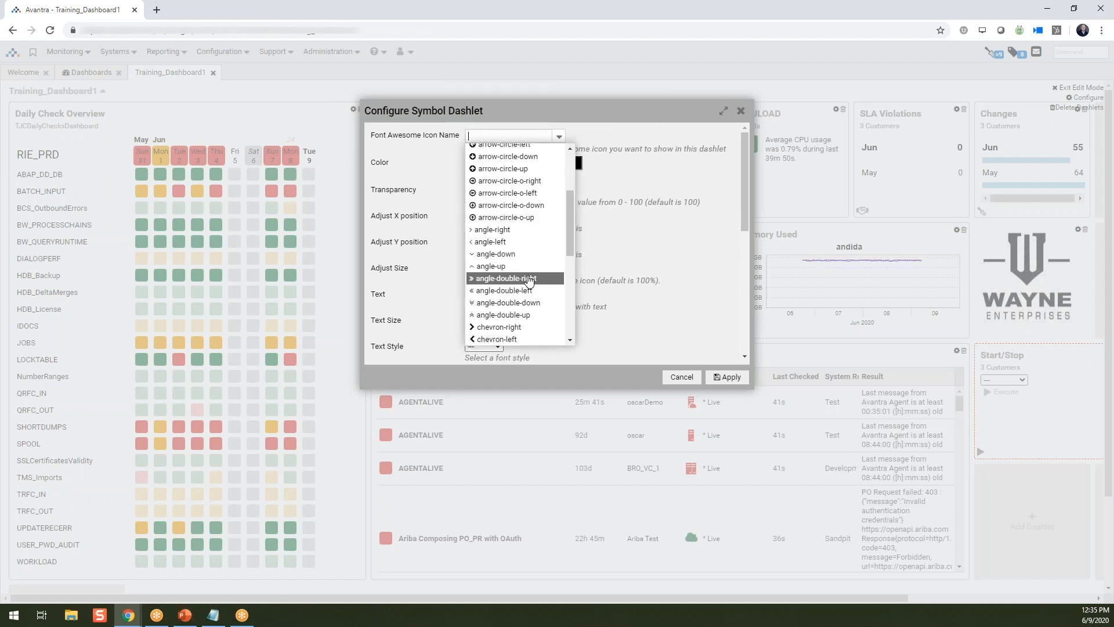
scroll(529, 282, down, 3)
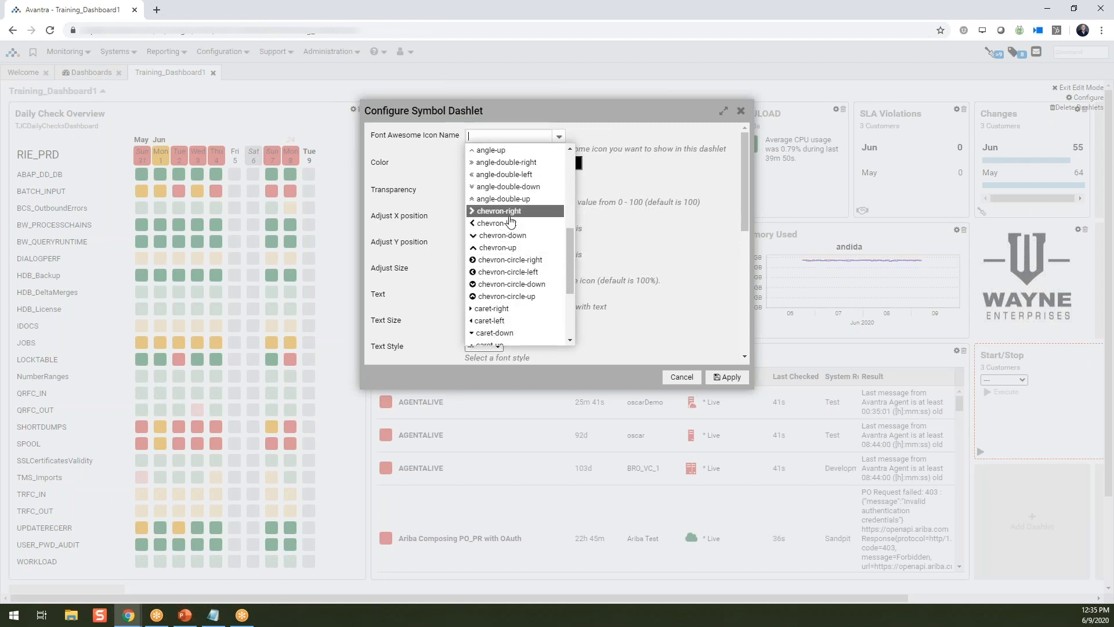
click(512, 211)
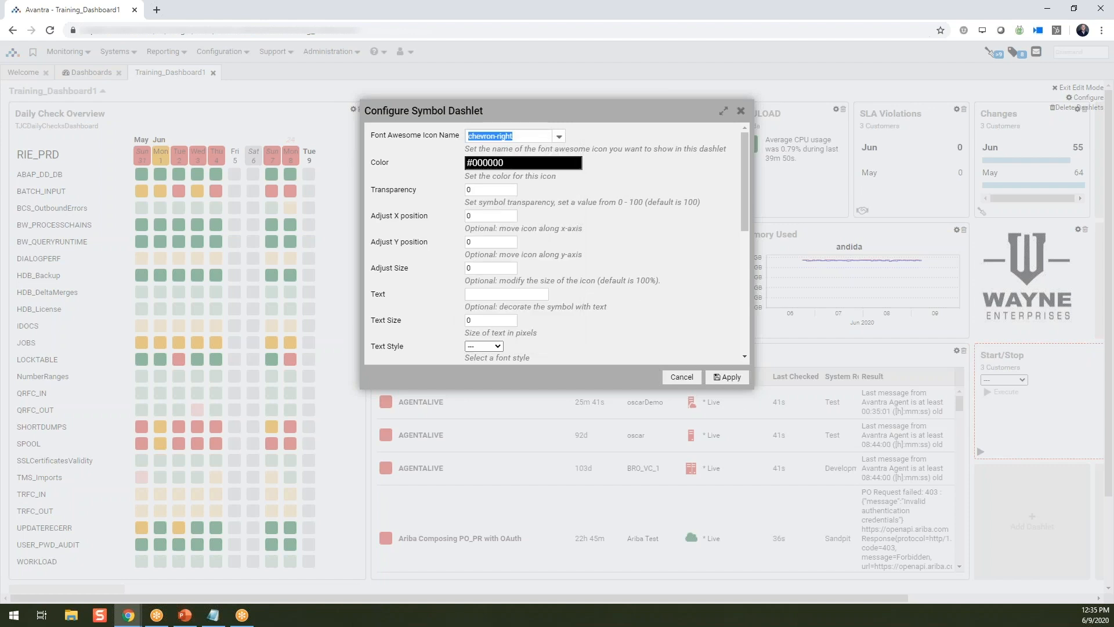
click(516, 163)
click(529, 199)
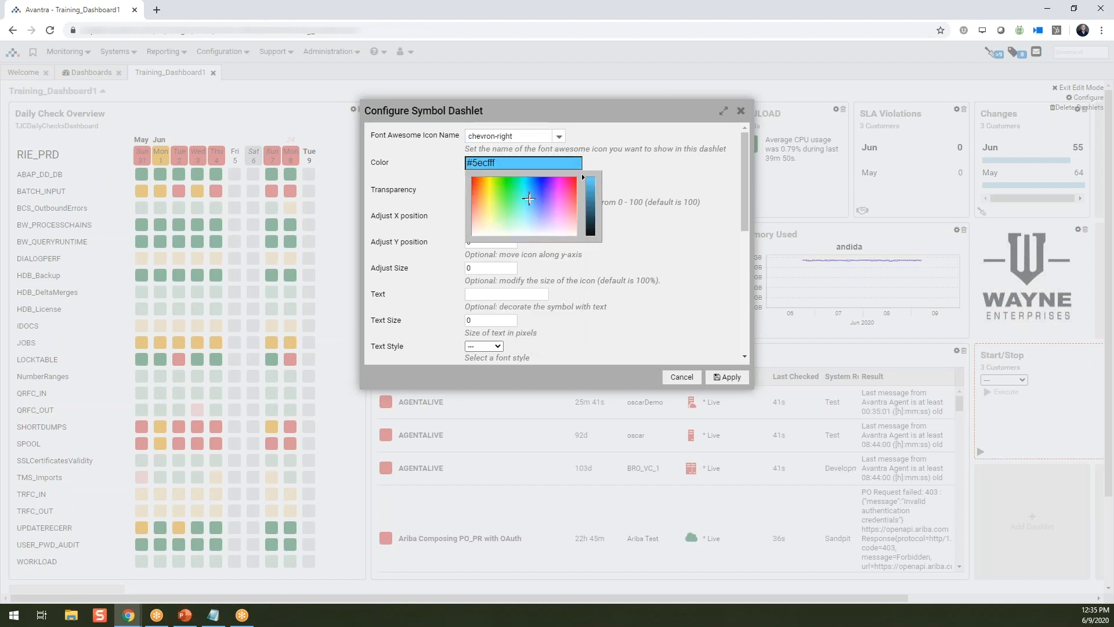
click(733, 378)
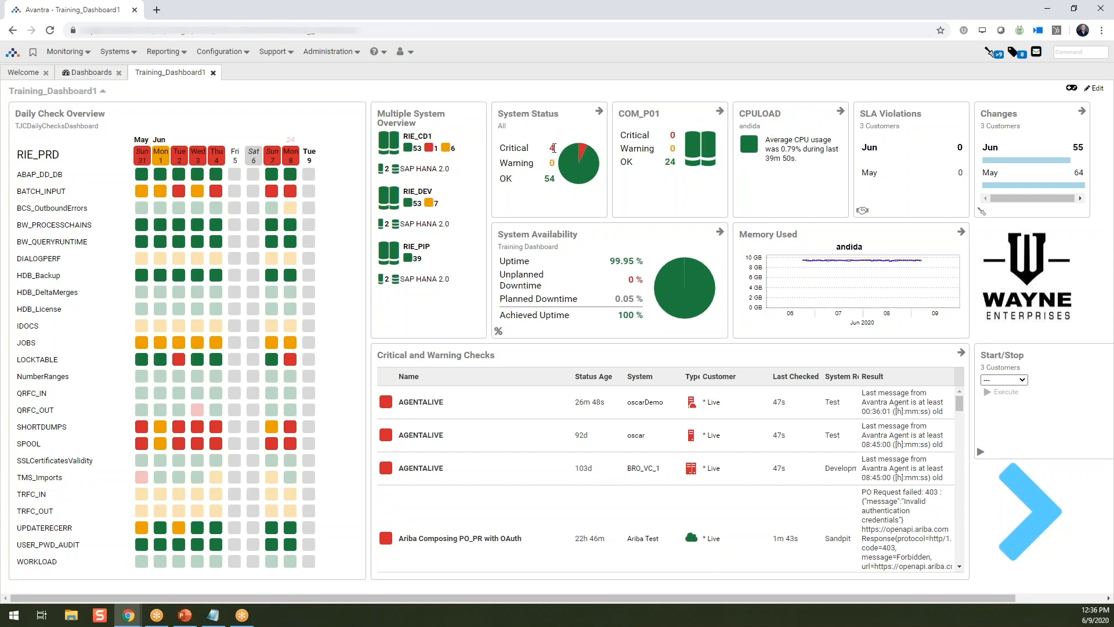
- View the full system list behind the System Status dashlet and return to Training_Dashboard1
click(598, 150)
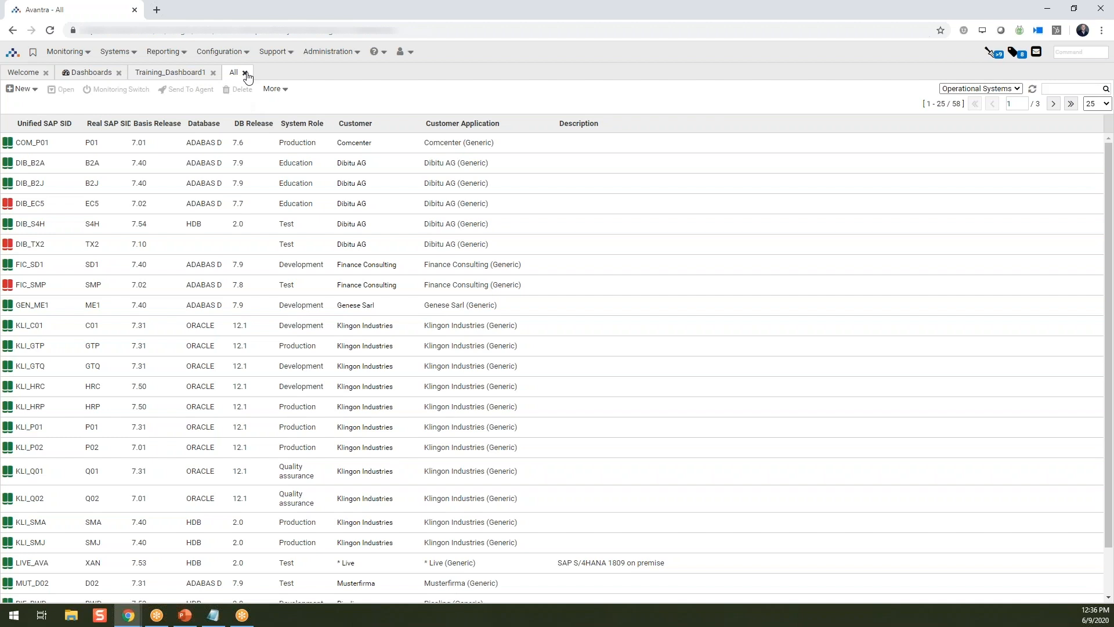
click(201, 74)
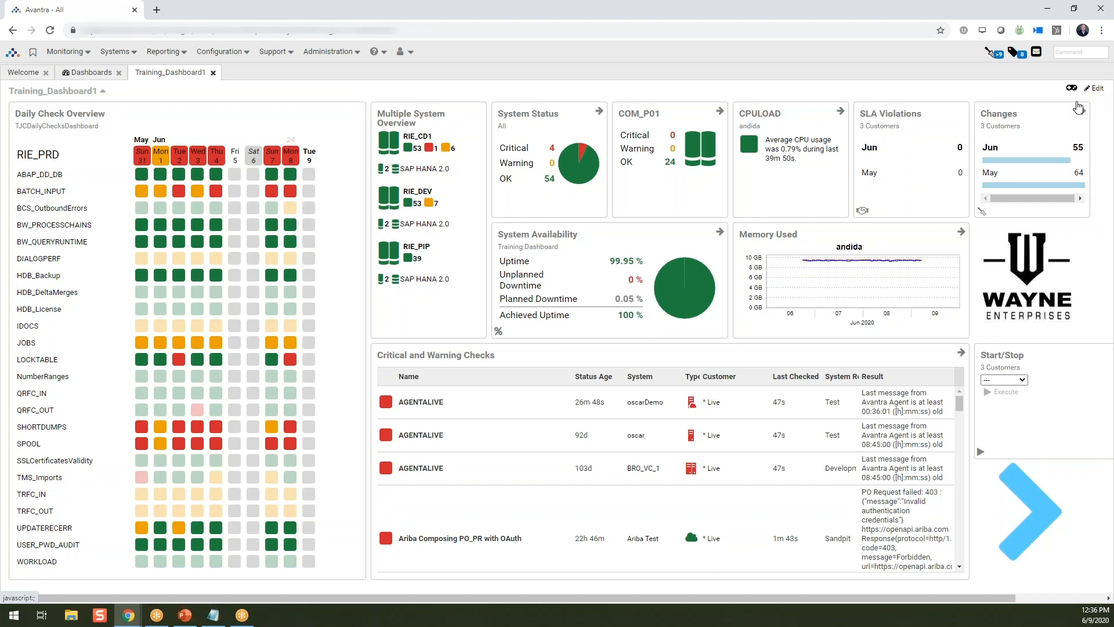
- Put the dashboard in edit mode and set the auto login user in its configuration to the dashboard owner's account
click(1094, 94)
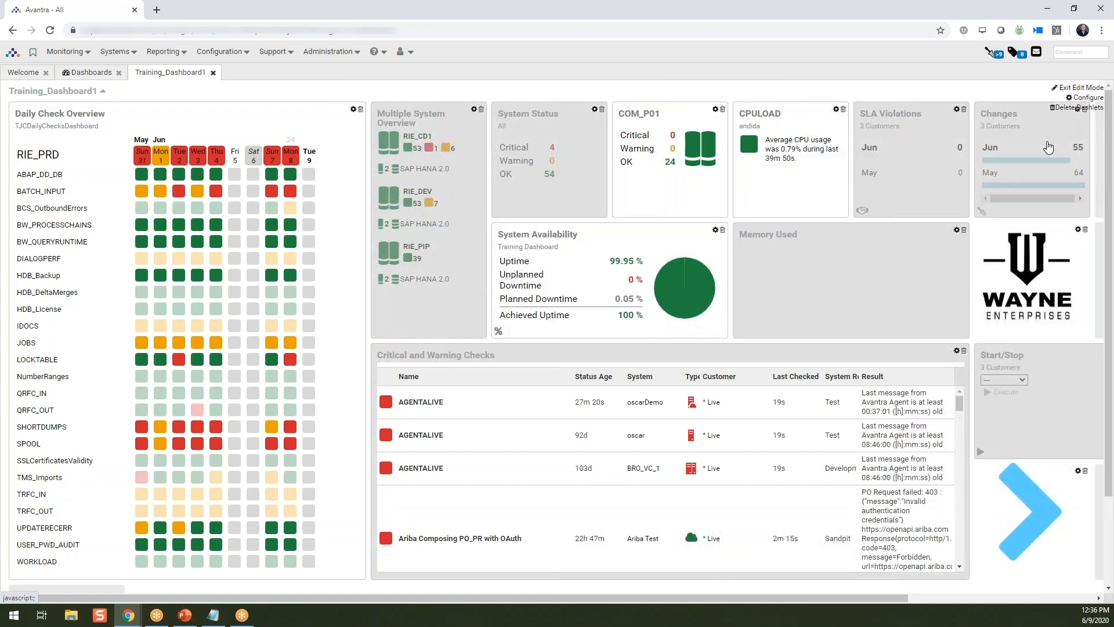
click(1084, 98)
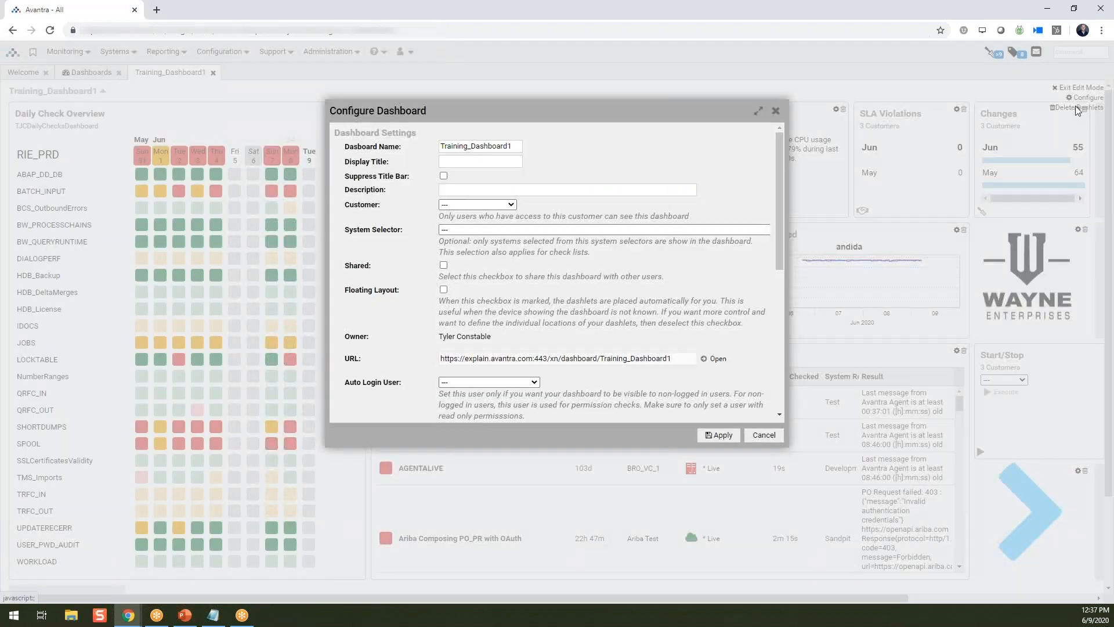
click(534, 382)
scroll(492, 285, down, 1)
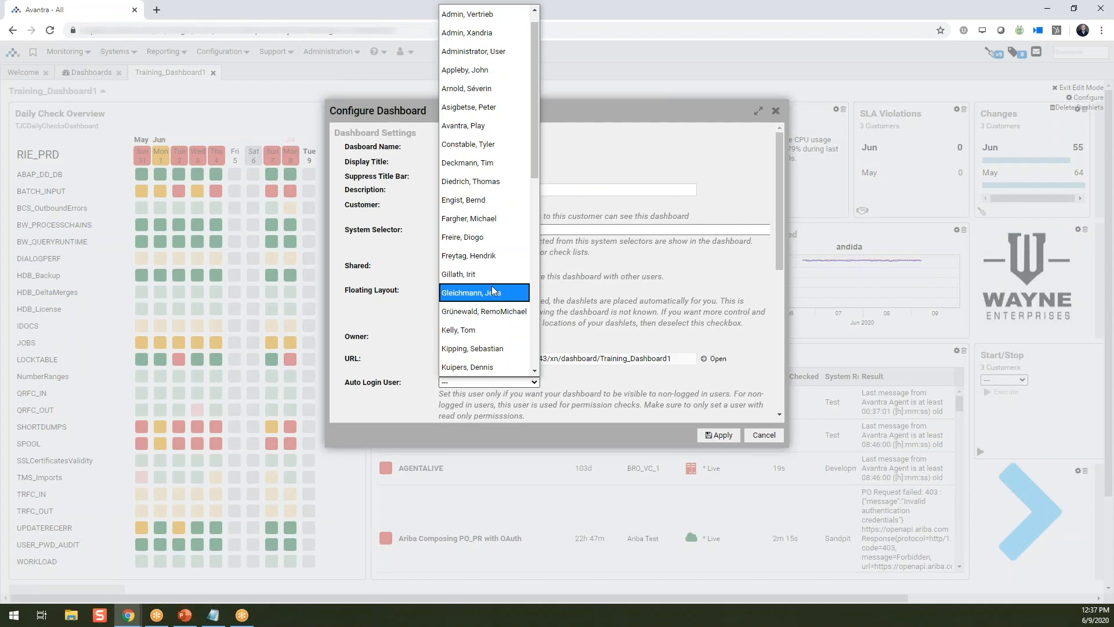
click(485, 144)
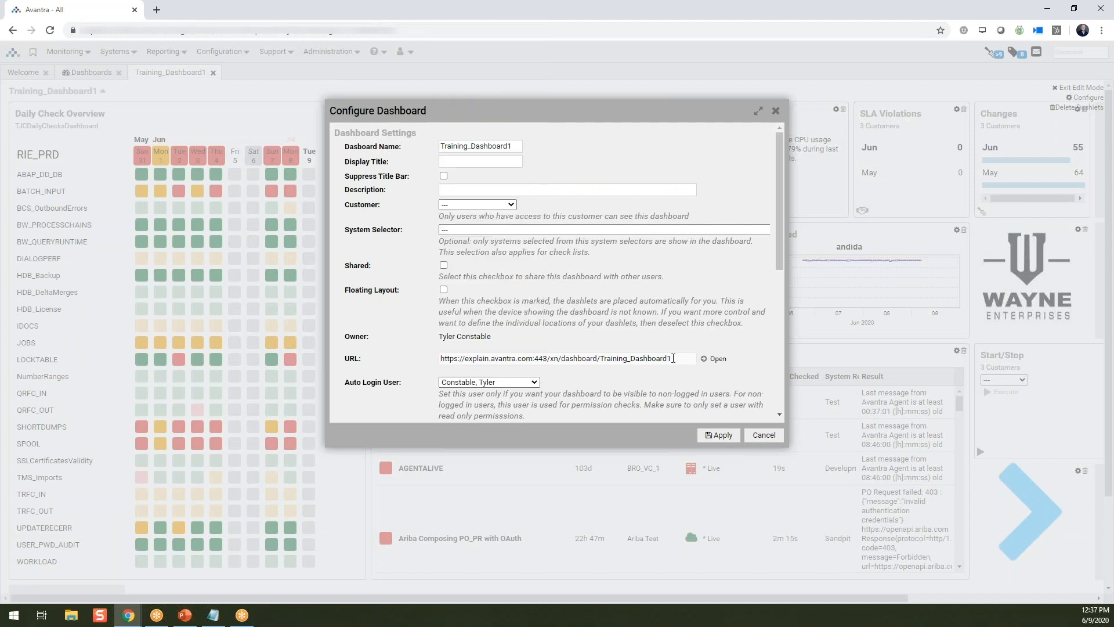
- Copy the dashboard's URL, apply the configuration and load the copied URL in a new browser tab
drag(680, 358, 440, 356)
key(ctrl+c)
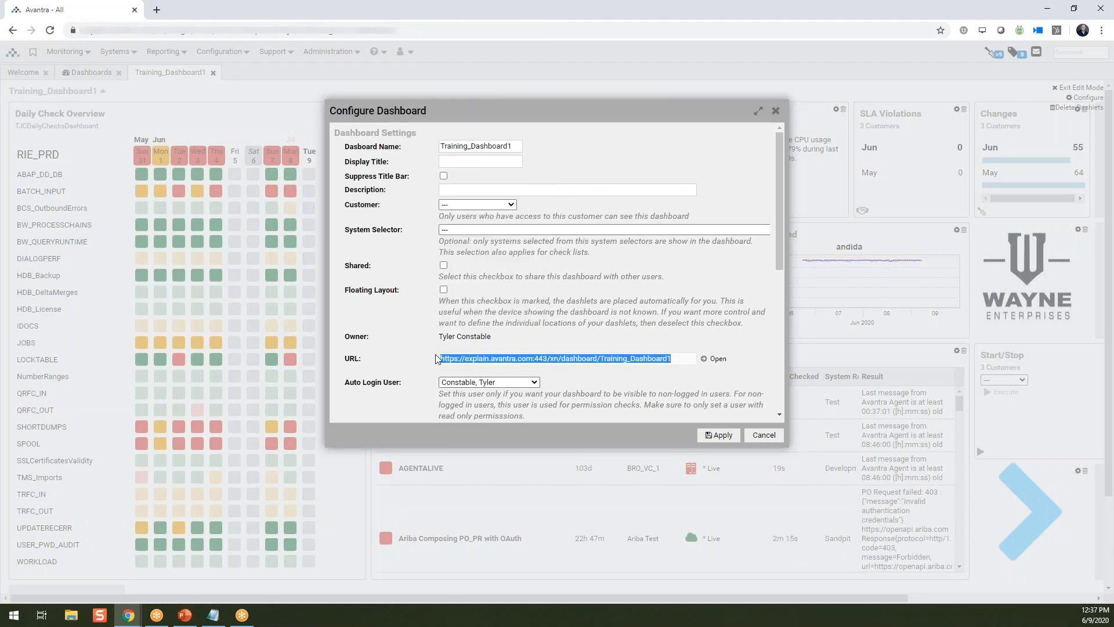
click(713, 436)
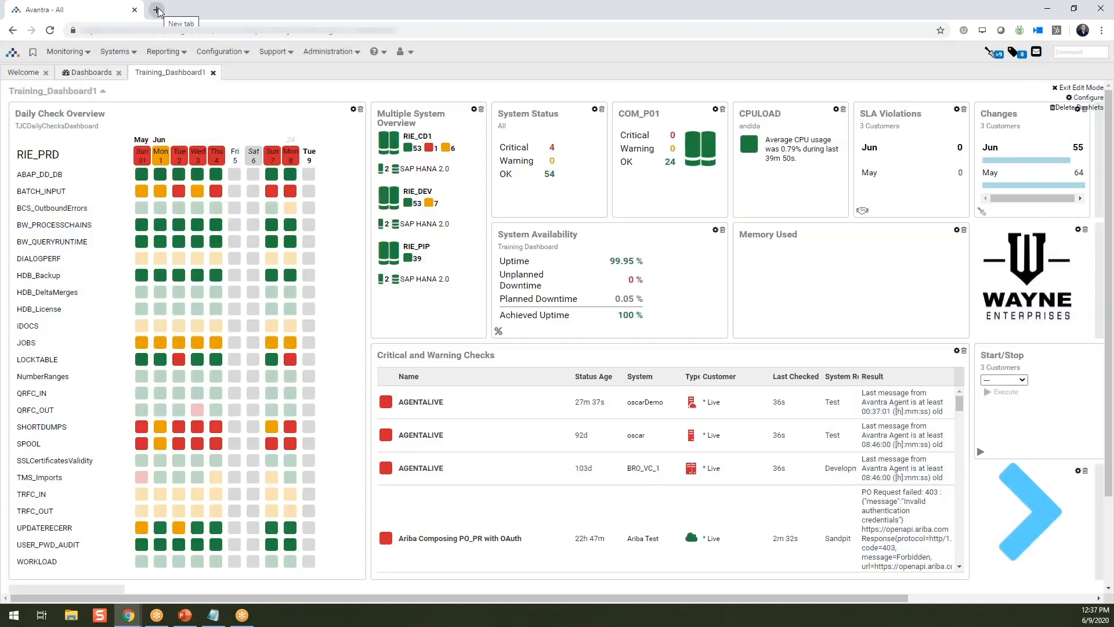
click(158, 12)
key(ctrl+v)
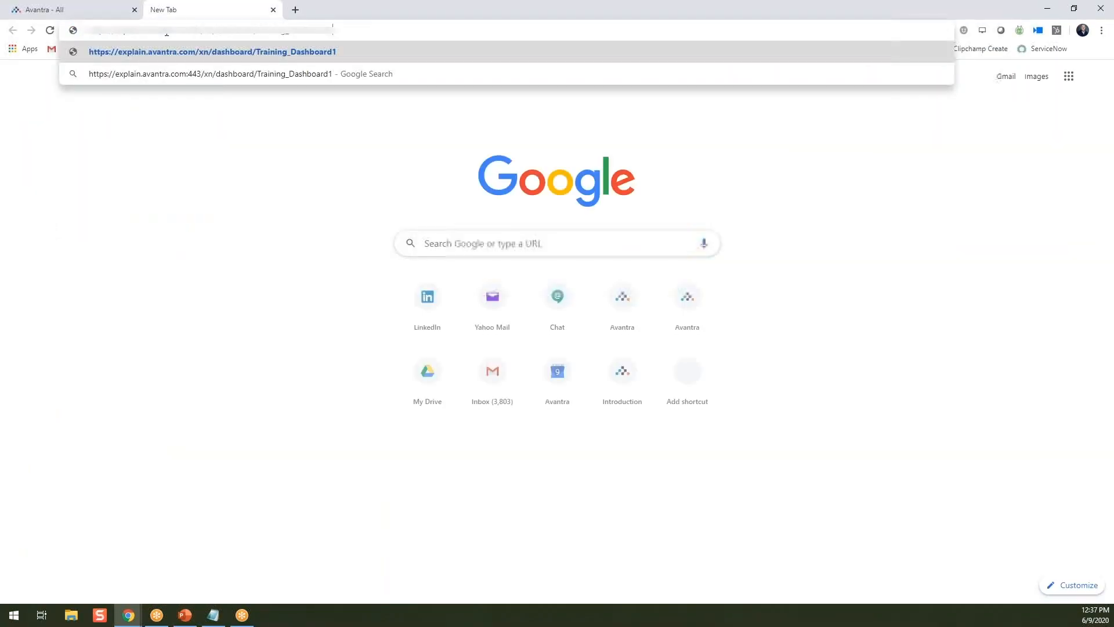
key(Return)
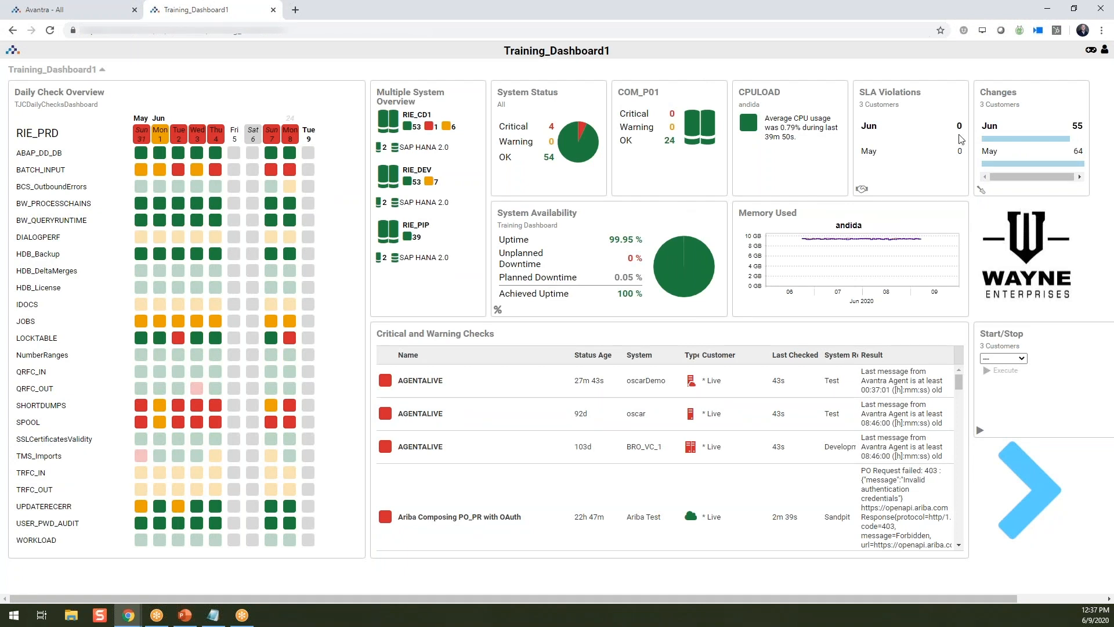
- Close the browser tab with the standalone dashboard and exit the edit mode of Training_Dashboard1
key(ctrl+a)
click(907, 76)
click(274, 10)
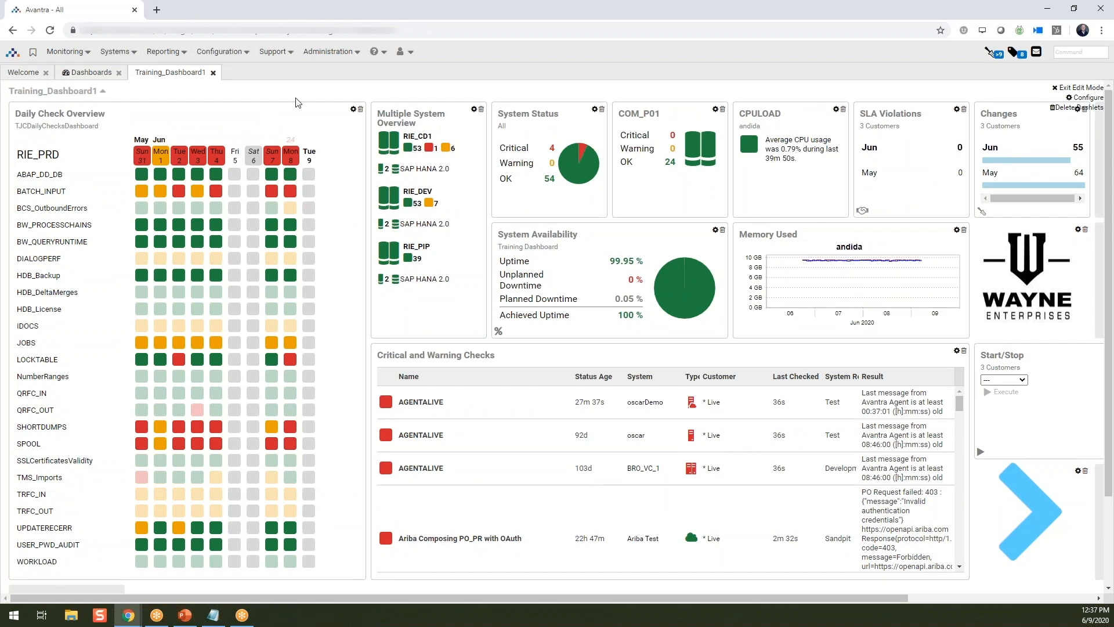
click(1086, 88)
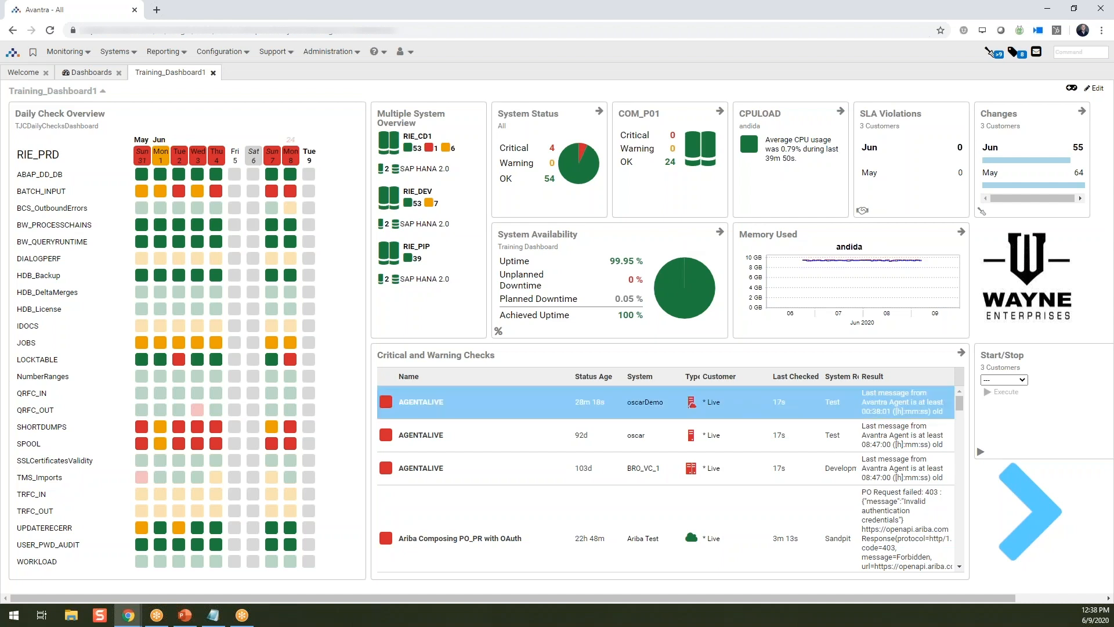
- Look through the entries of the Critical and Warning Checks dashlet
scroll(715, 414, down, 2)
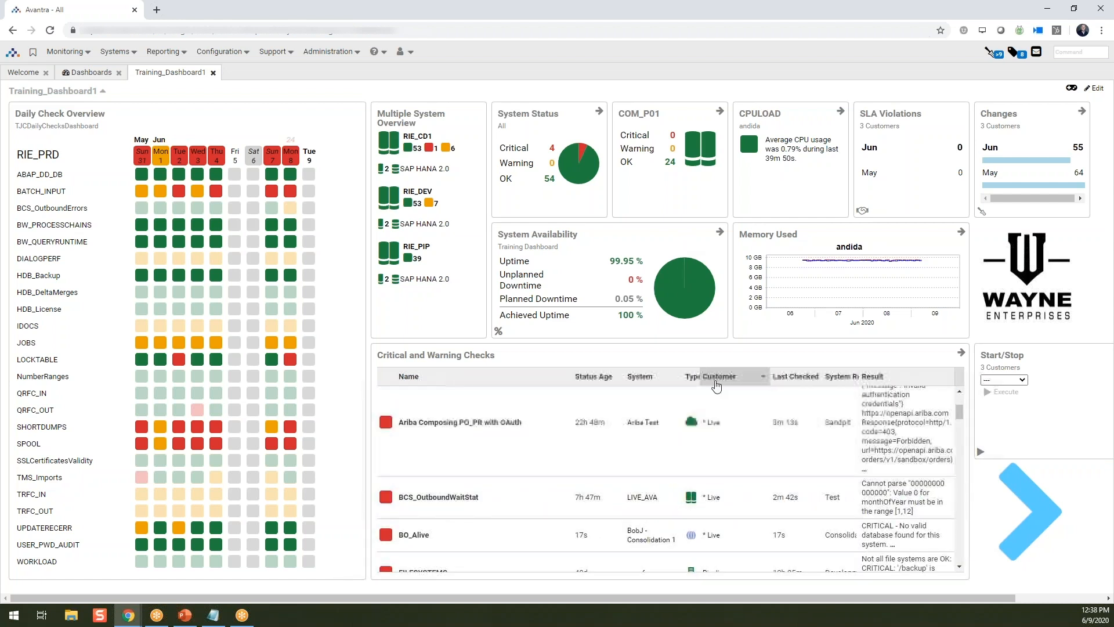
scroll(713, 498, down, 2)
scroll(714, 503, down, 2)
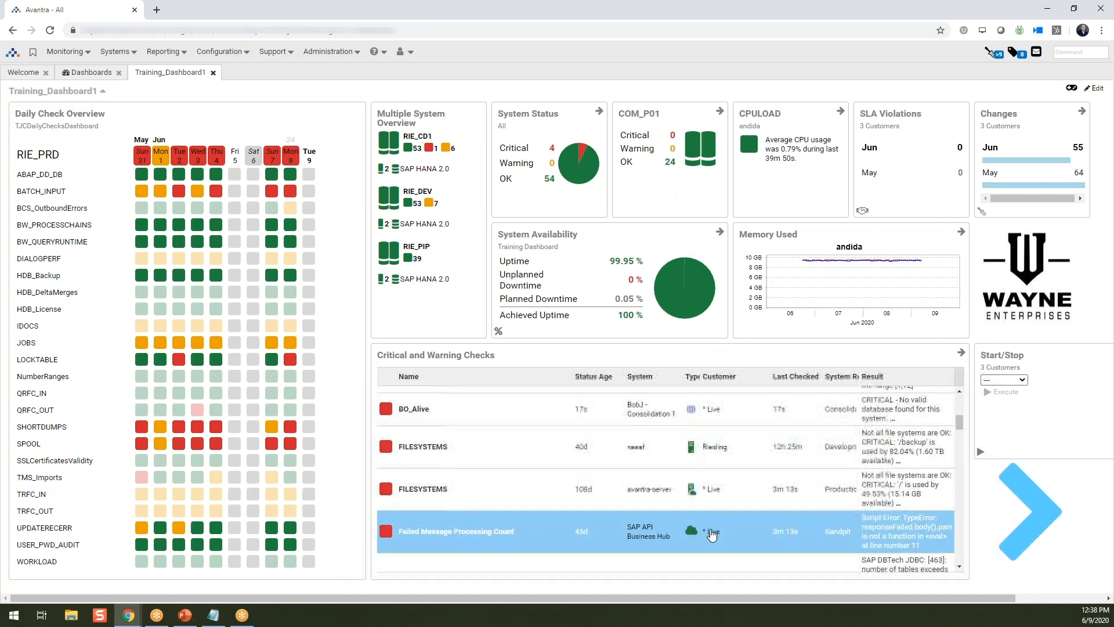
- Open the dashboard's Controller, move it clear of the dashboard header, and filter the dashlets by customer Riesling
scroll(720, 511, up, 4)
scroll(723, 514, up, 2)
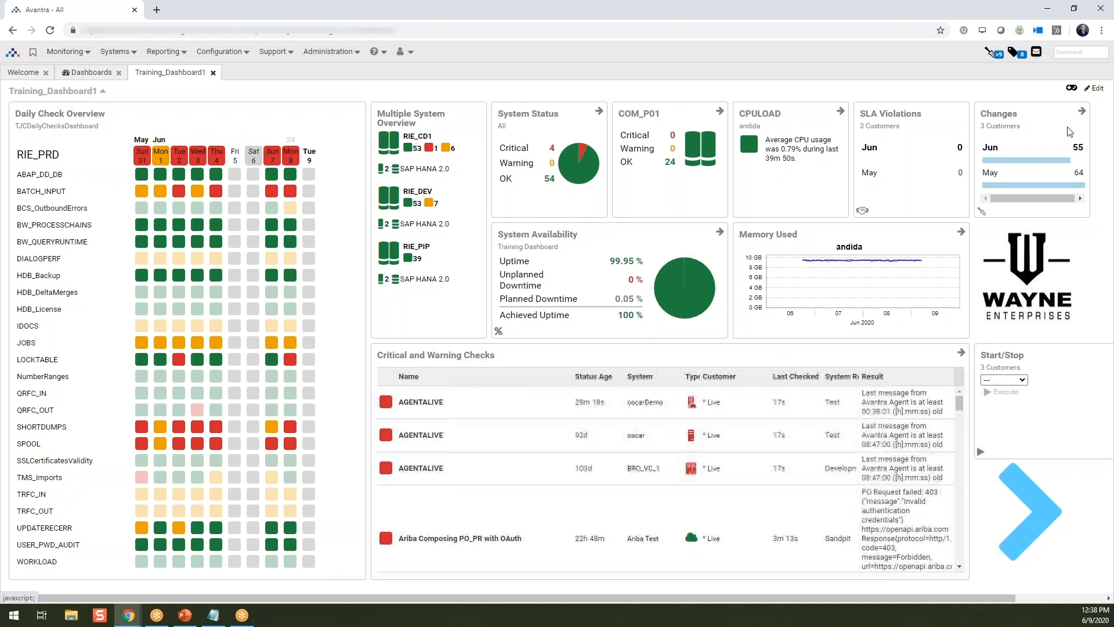
click(1070, 90)
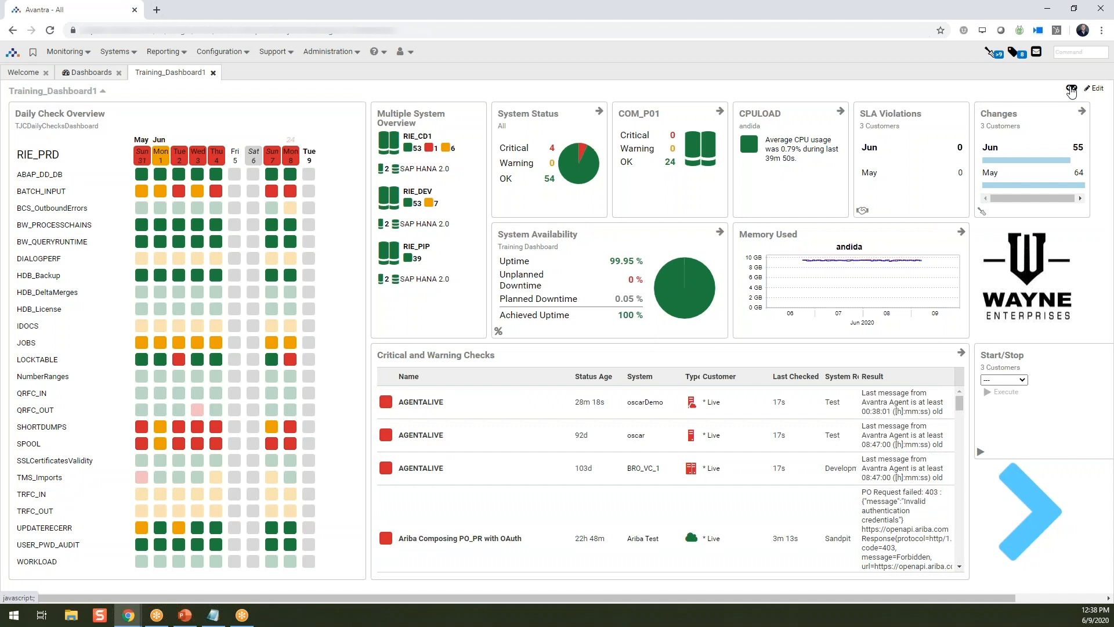
drag(343, 90, 370, 129)
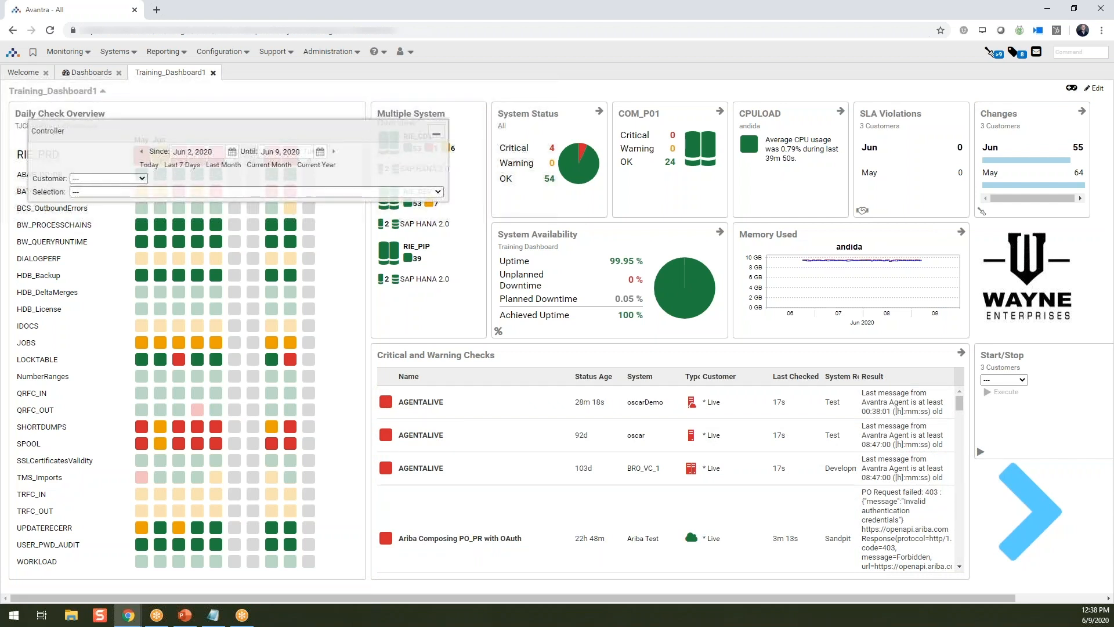
click(142, 179)
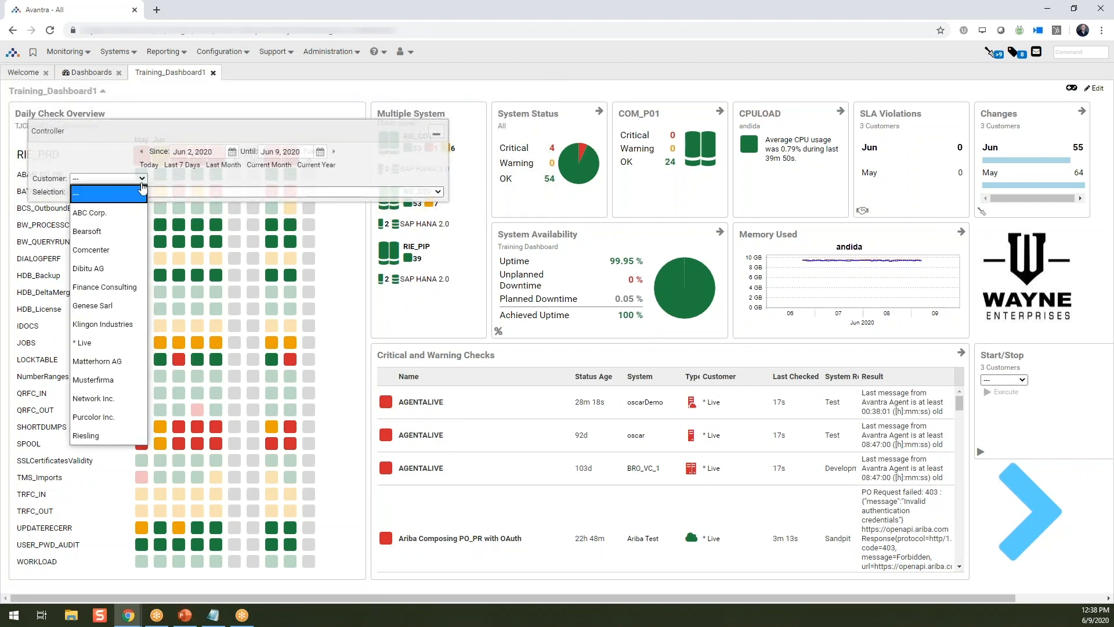
click(87, 436)
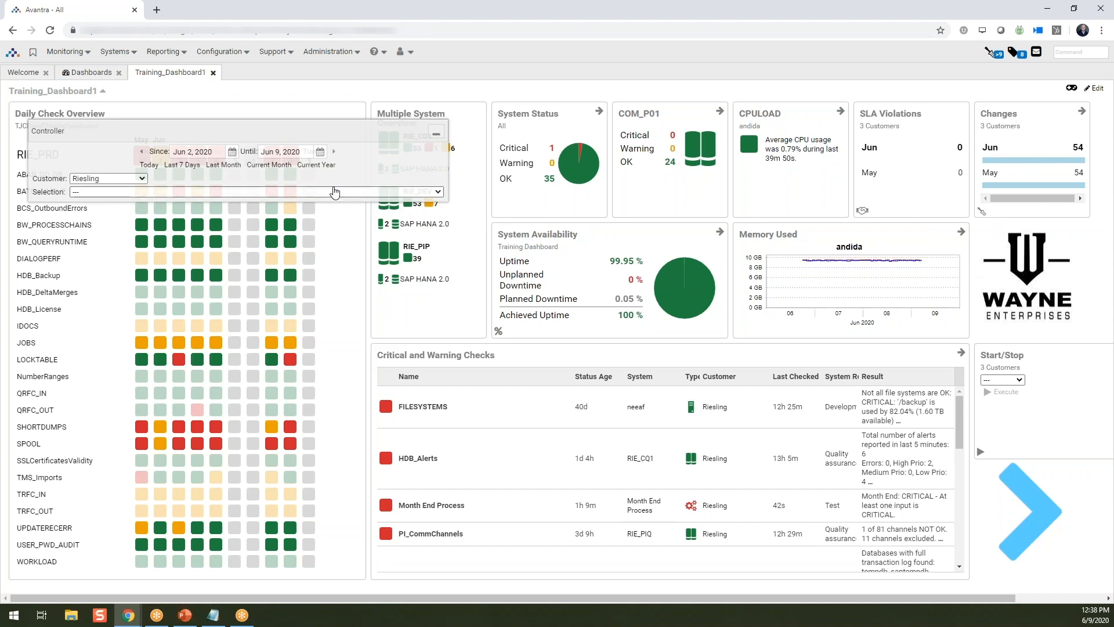
- Clear the customer filter in the Controller and minimize it
click(140, 179)
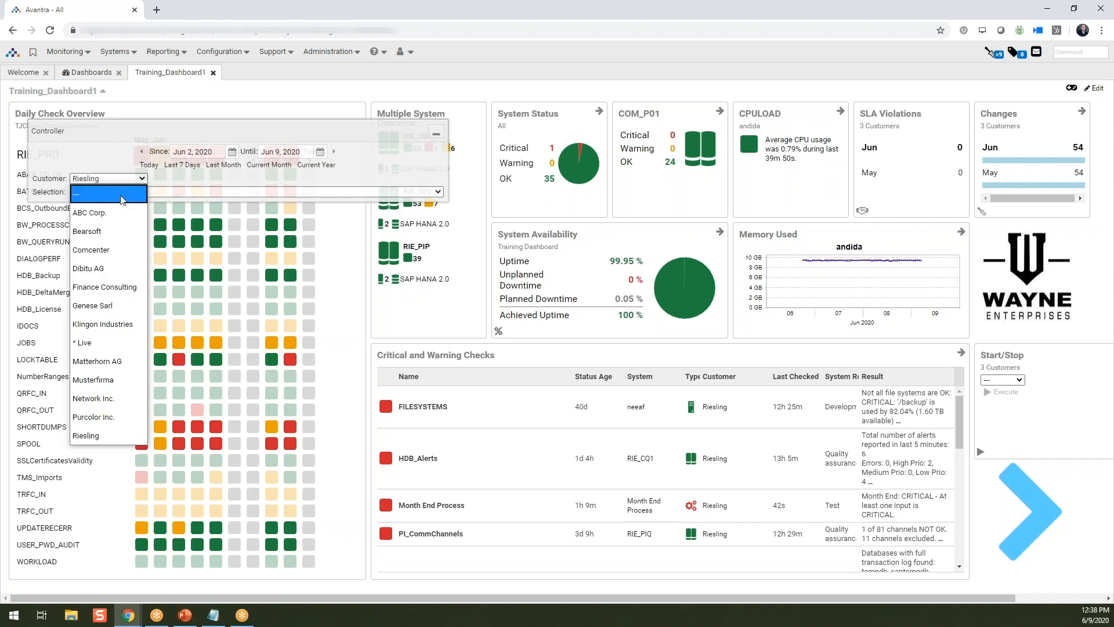
click(123, 195)
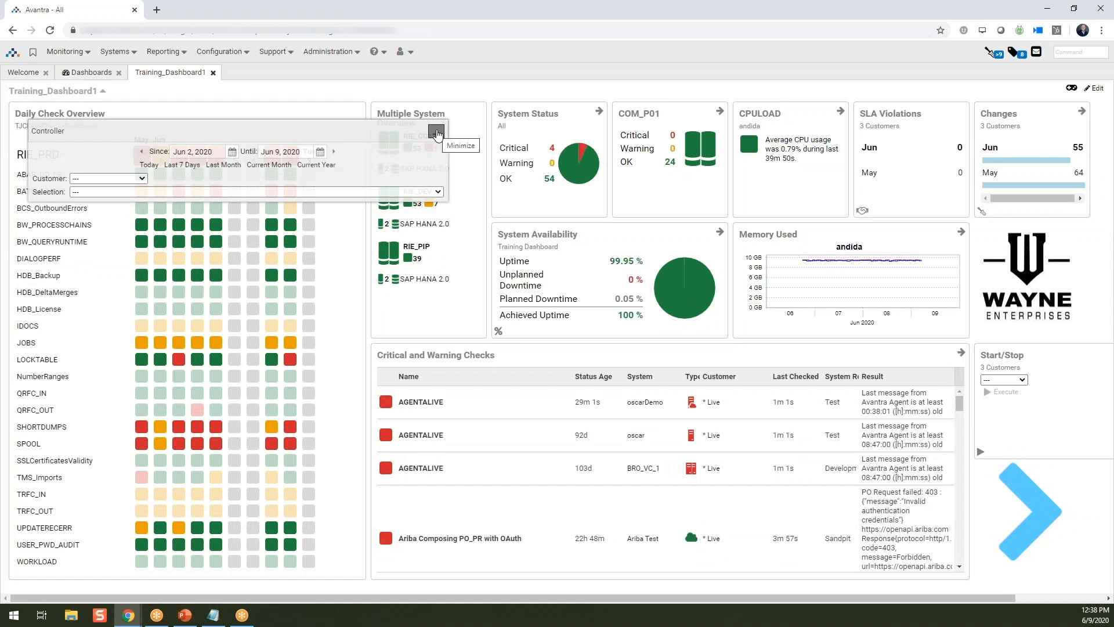
click(437, 133)
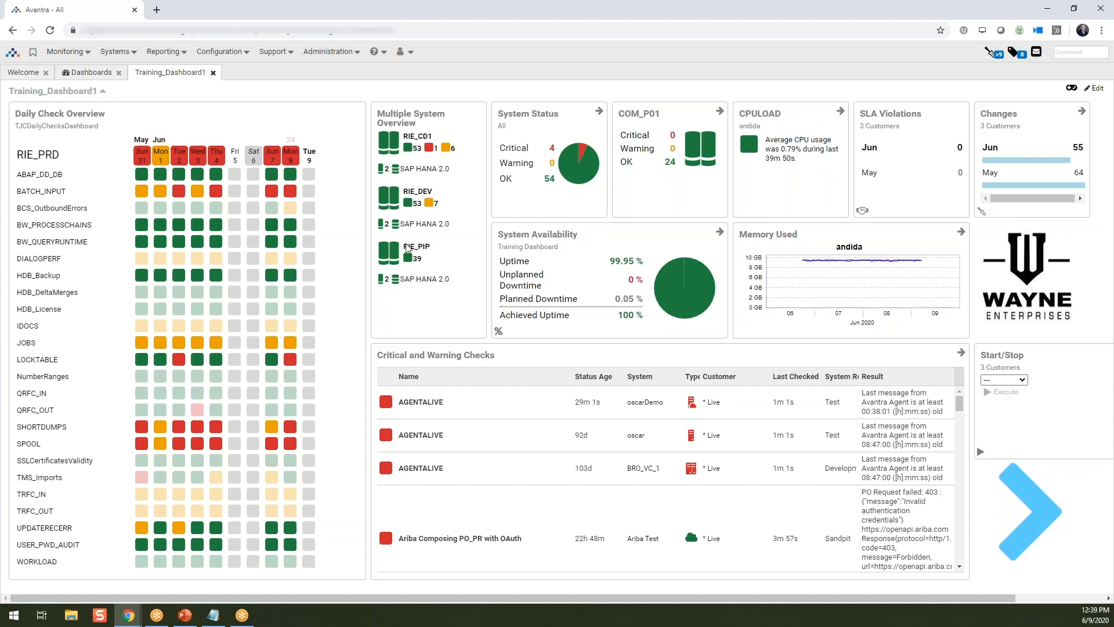
- Open the Dashboard Overview and set the iteration time of its dashboard rotation to 20 seconds
click(85, 53)
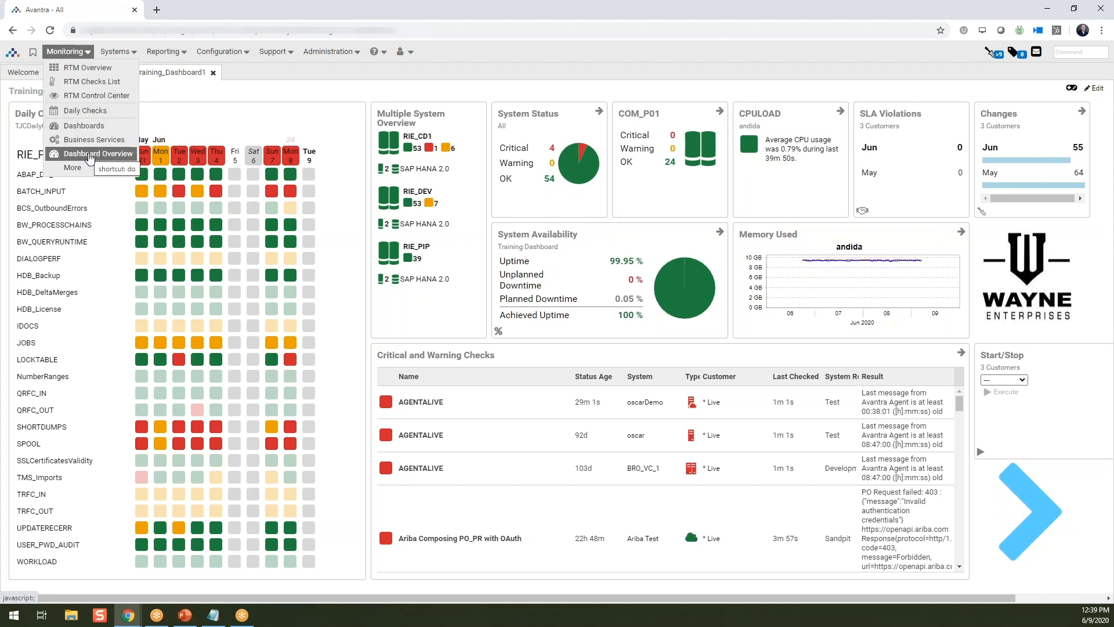
click(89, 154)
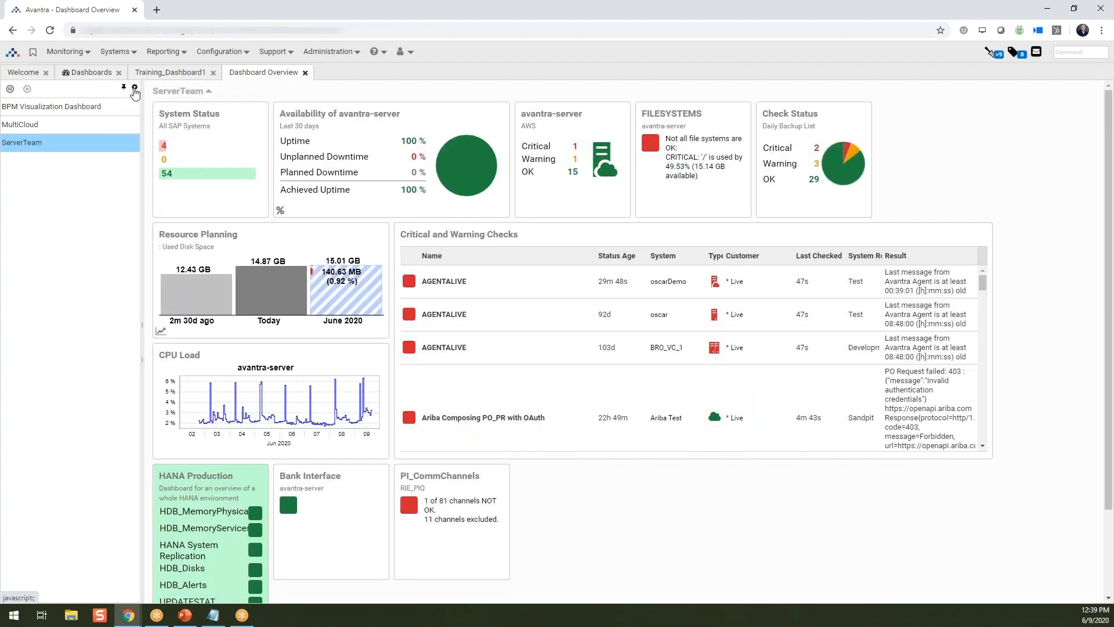
click(134, 89)
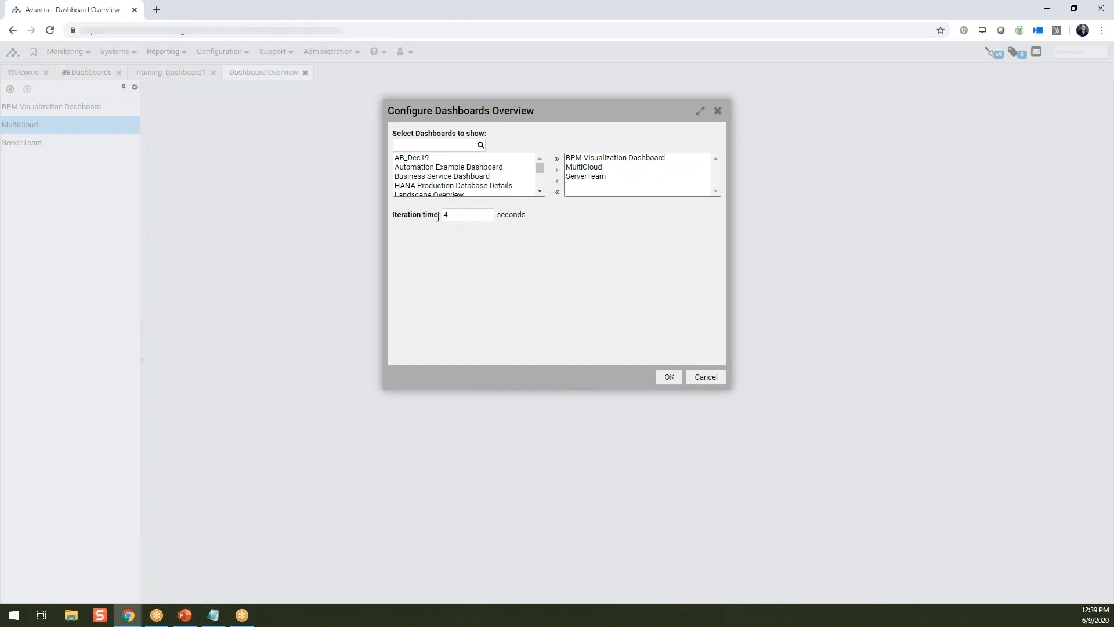
double_click(445, 215)
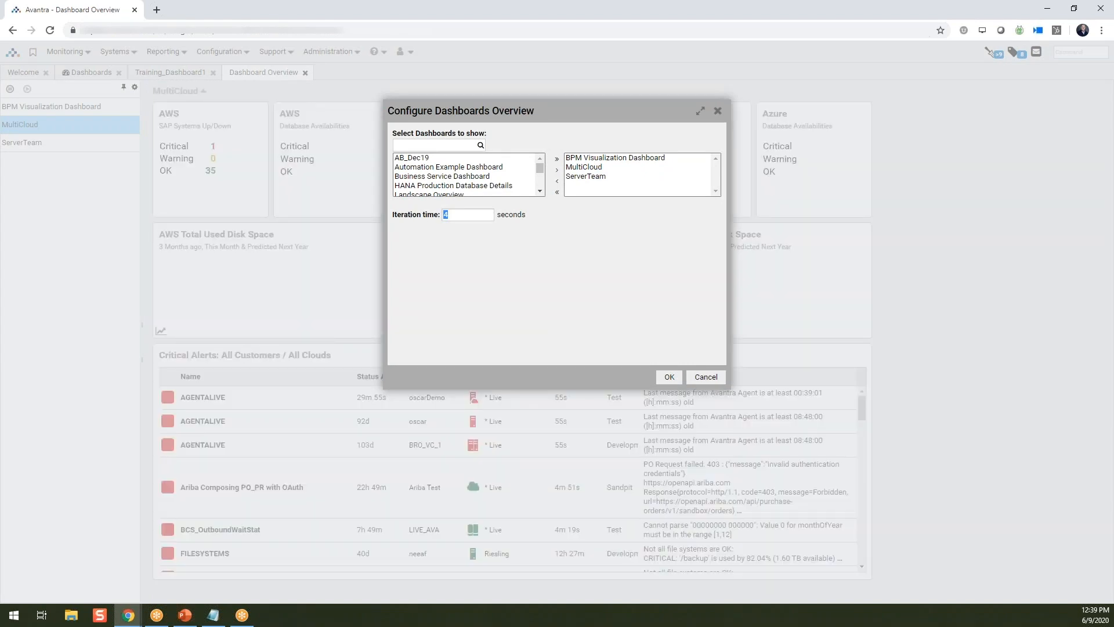
text(20)
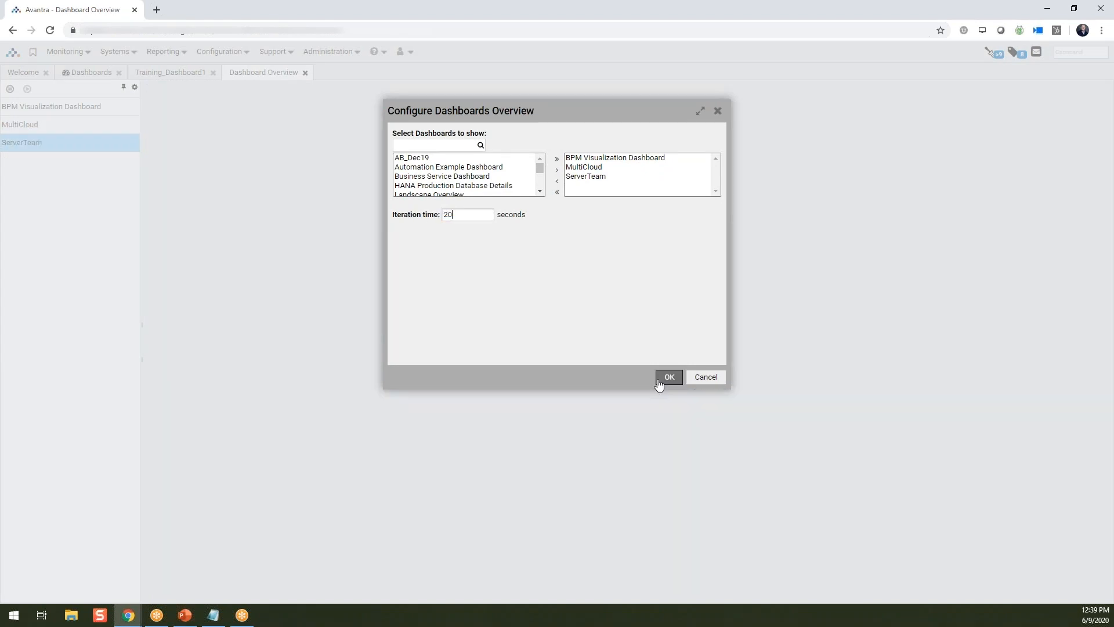
click(665, 382)
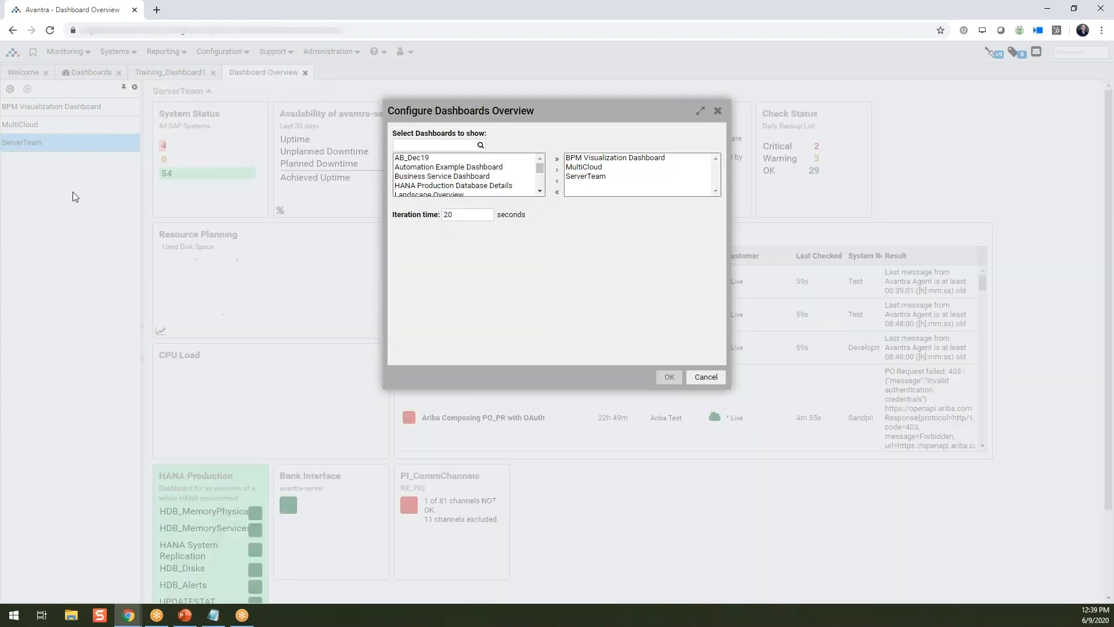